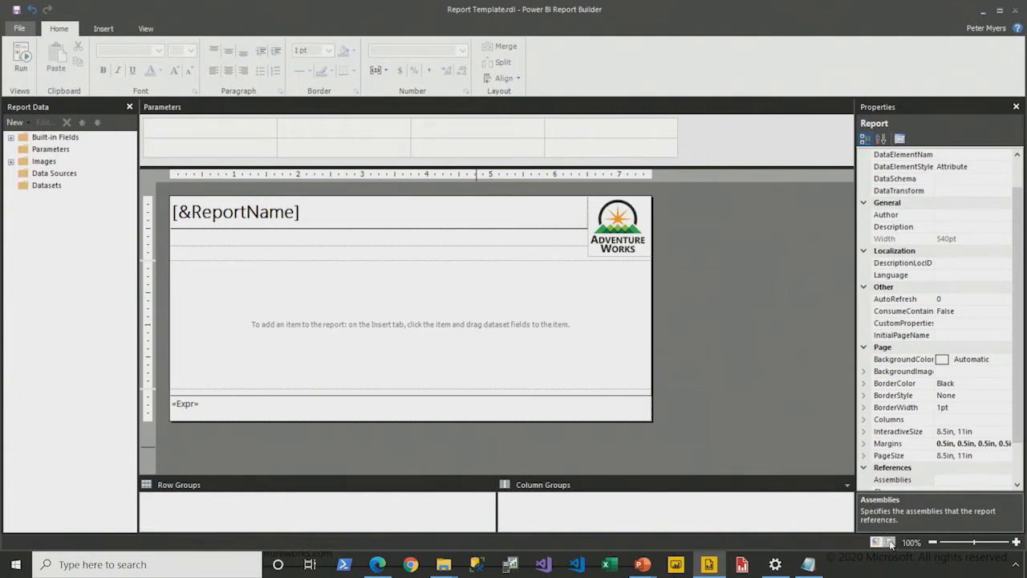
# - Save a copy of the report on this PC as "Salesperson Directory" in D:\PowerBIPRIAD\MySolution
pyautogui.click(19, 29)
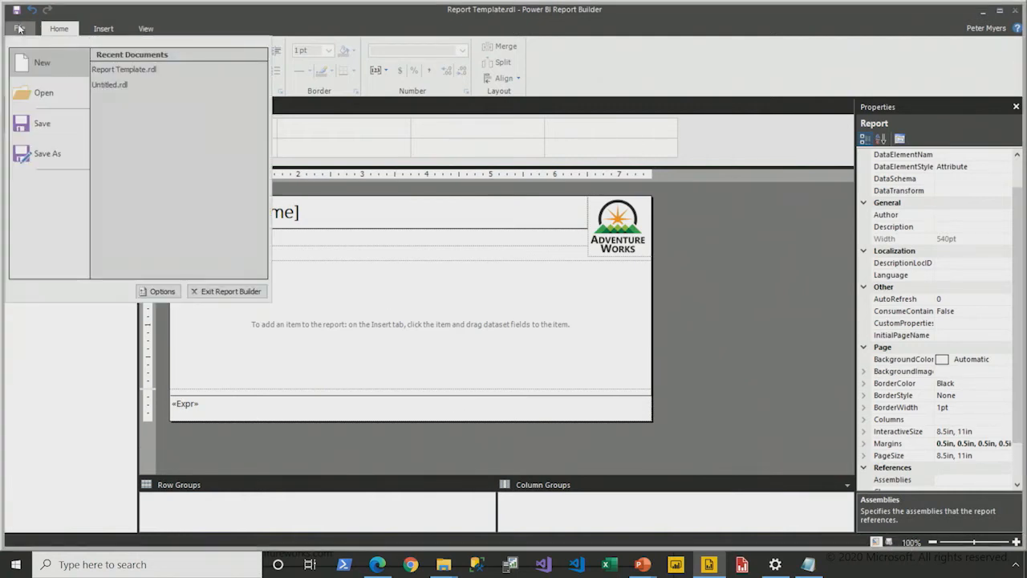
pyautogui.moveTo(60, 161)
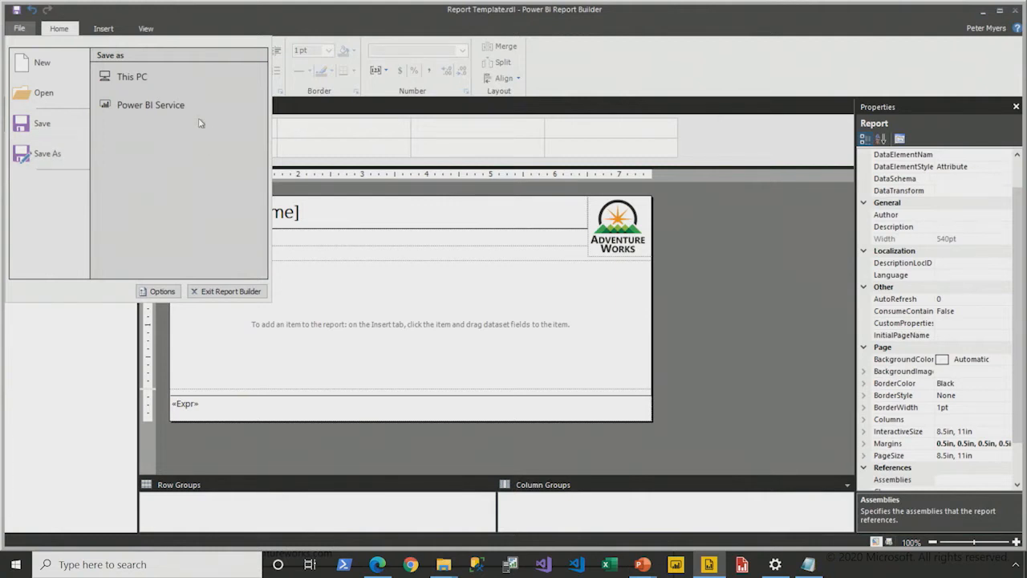
pyautogui.click(146, 79)
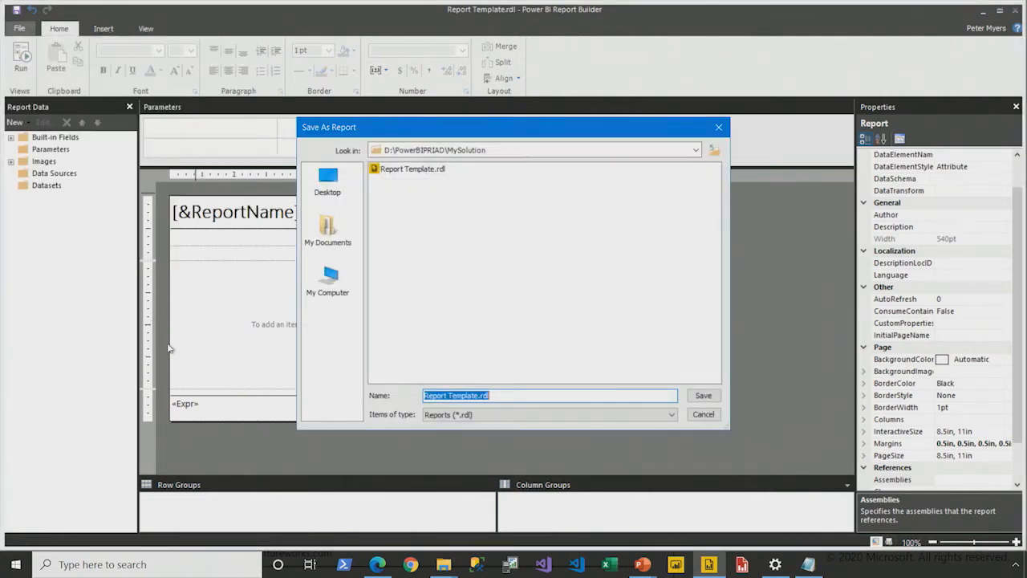
pyautogui.click(329, 281)
pyautogui.click(385, 182)
pyautogui.doubleClick(385, 181)
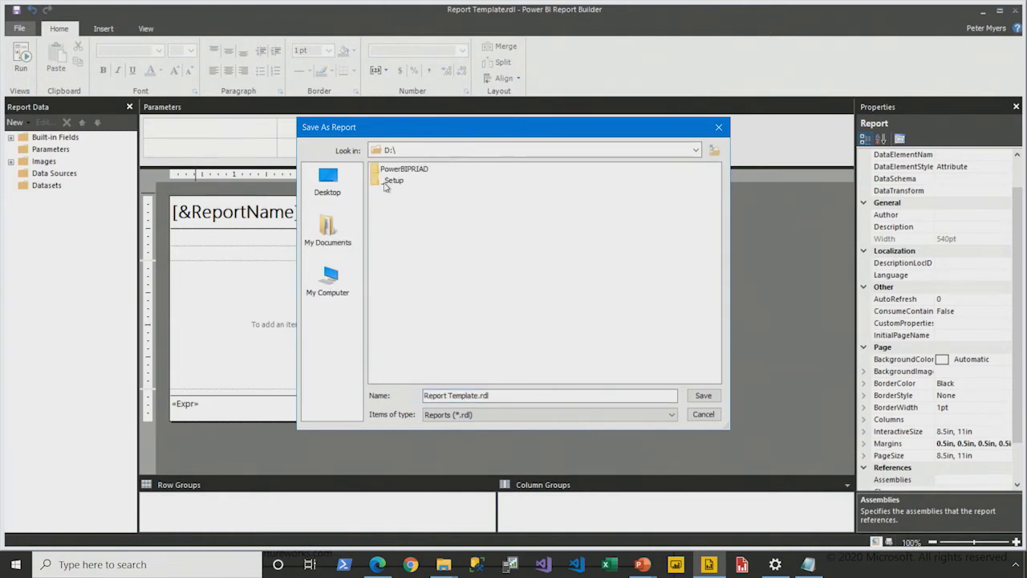
pyautogui.doubleClick(390, 170)
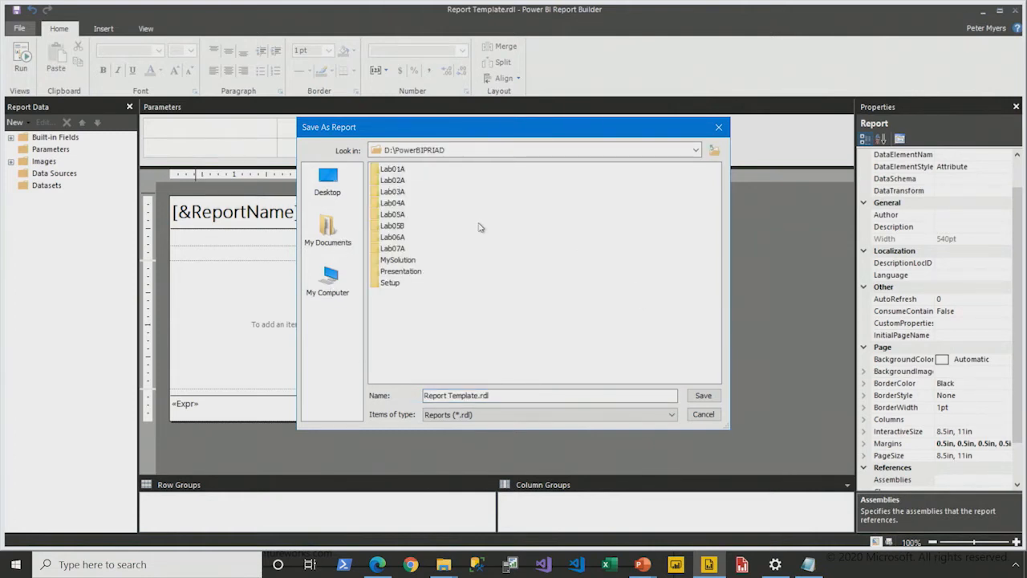
pyautogui.doubleClick(393, 260)
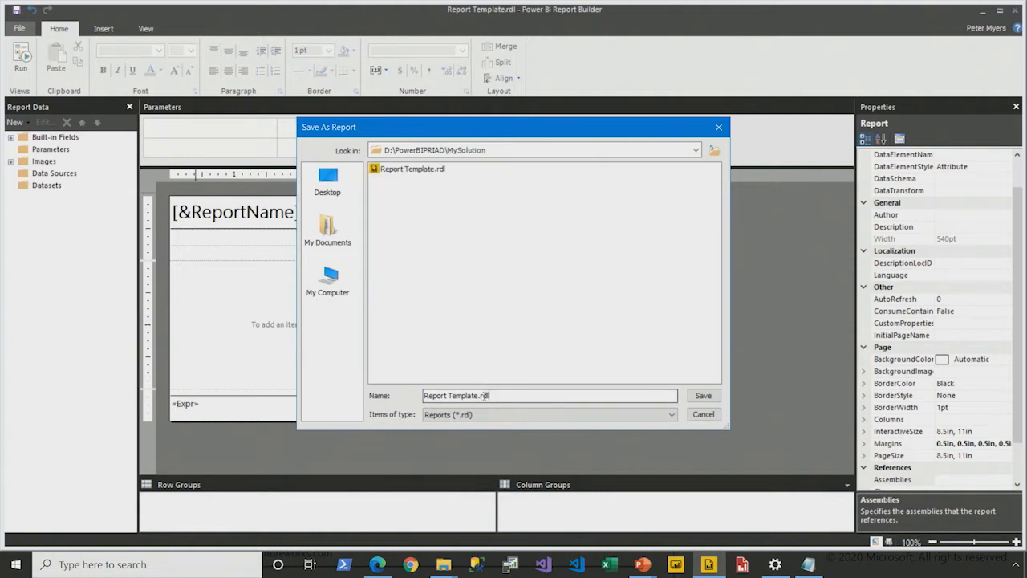
pyautogui.write('Sales')
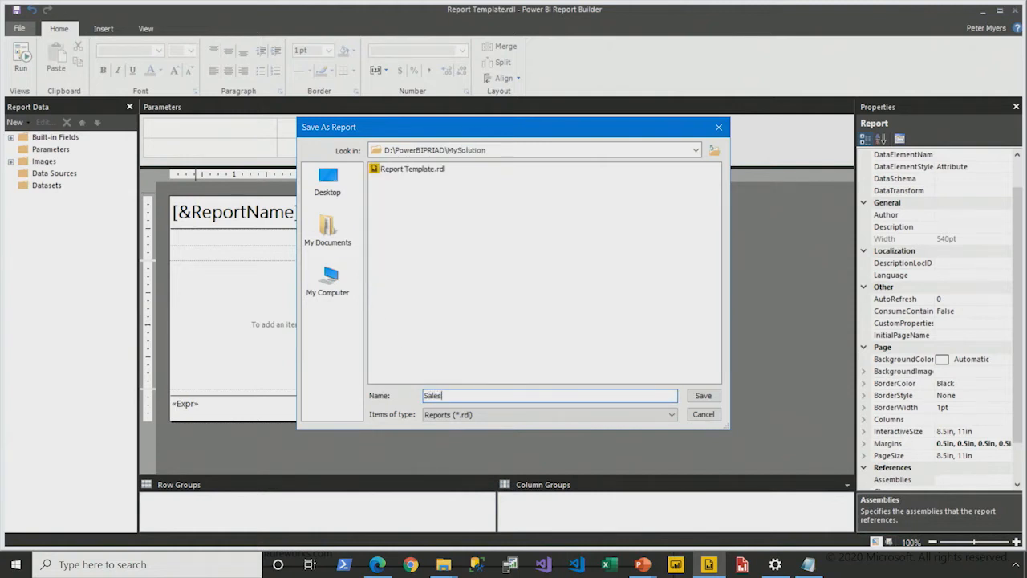
pyautogui.write('person Directory')
pyautogui.click(711, 396)
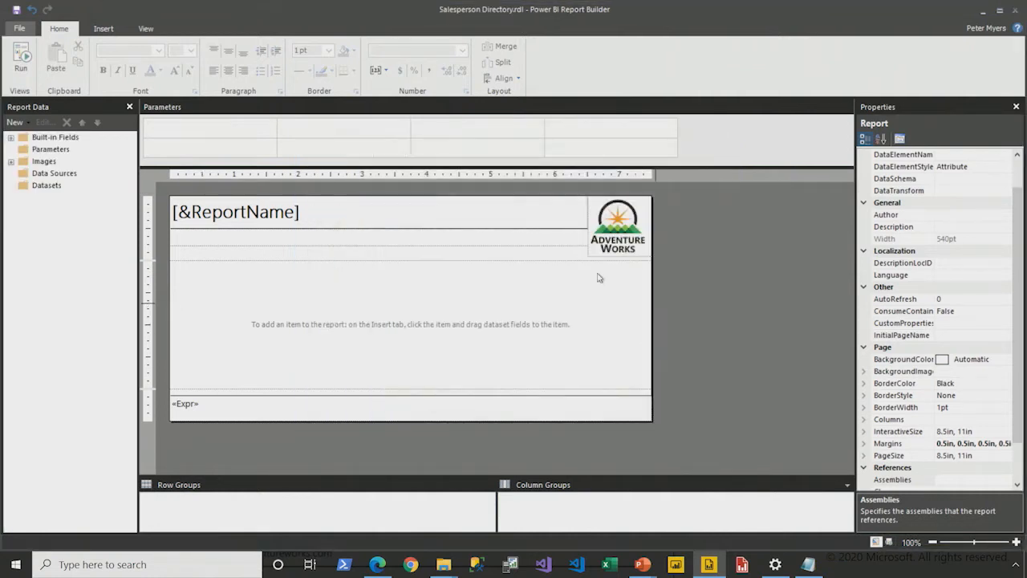
# - Add a report data source named AdventureWorksDW2020 with the Microsoft Azure SQL Database connection type
pyautogui.click(233, 229)
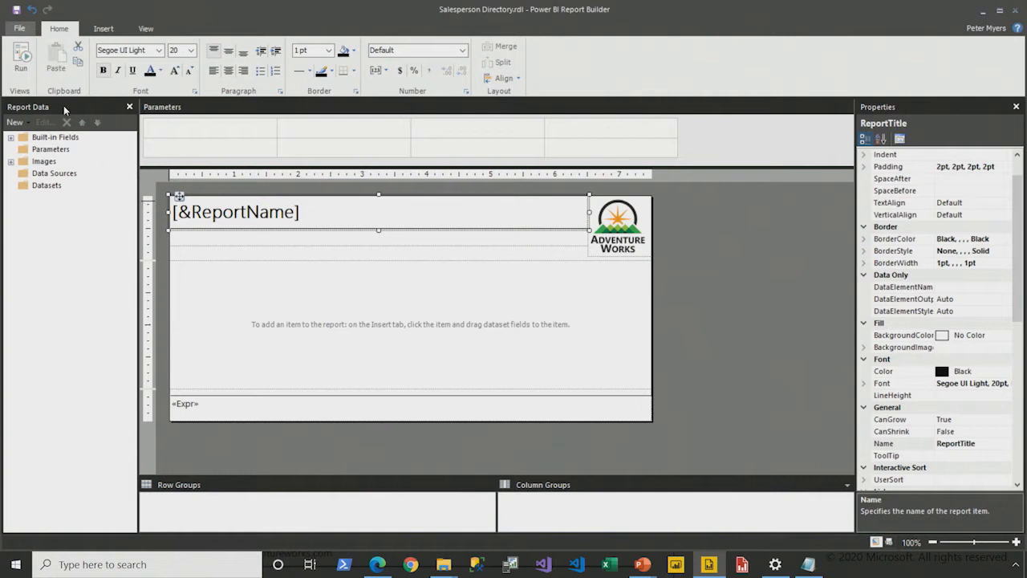
pyautogui.rightClick(79, 175)
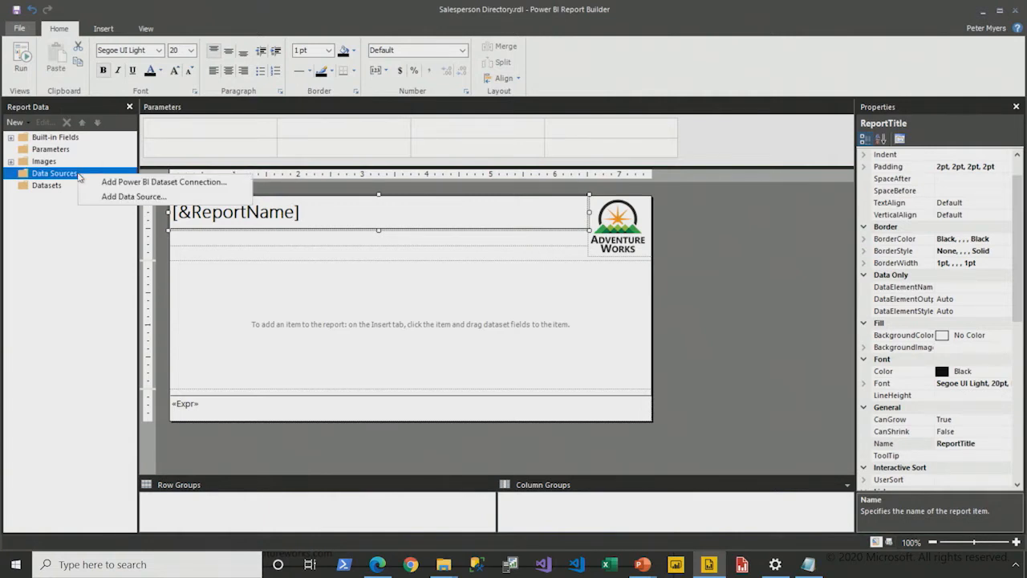
pyautogui.click(223, 202)
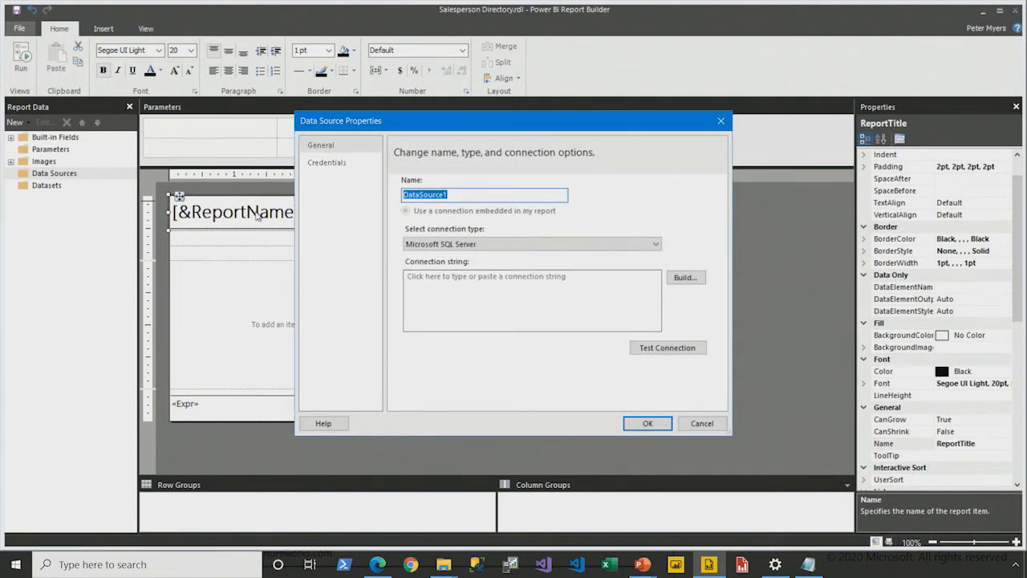
pyautogui.write('AdventureWorksDW2020')
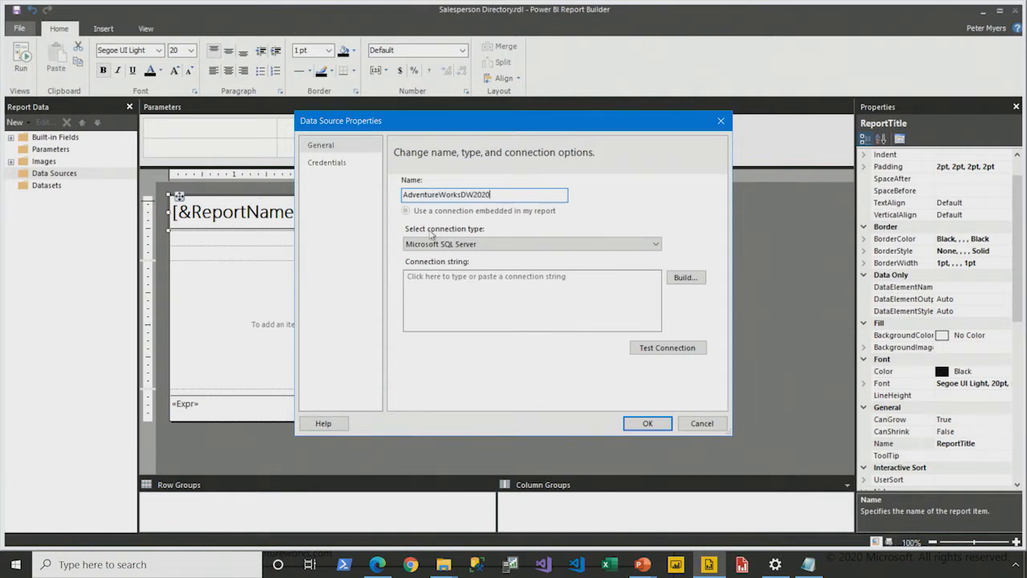
pyautogui.click(602, 245)
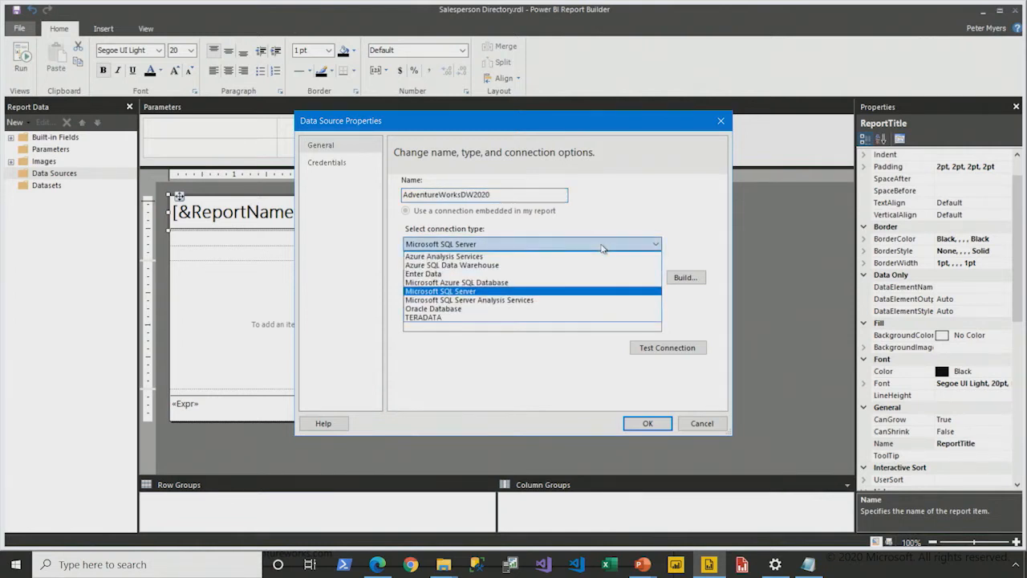
pyautogui.click(546, 283)
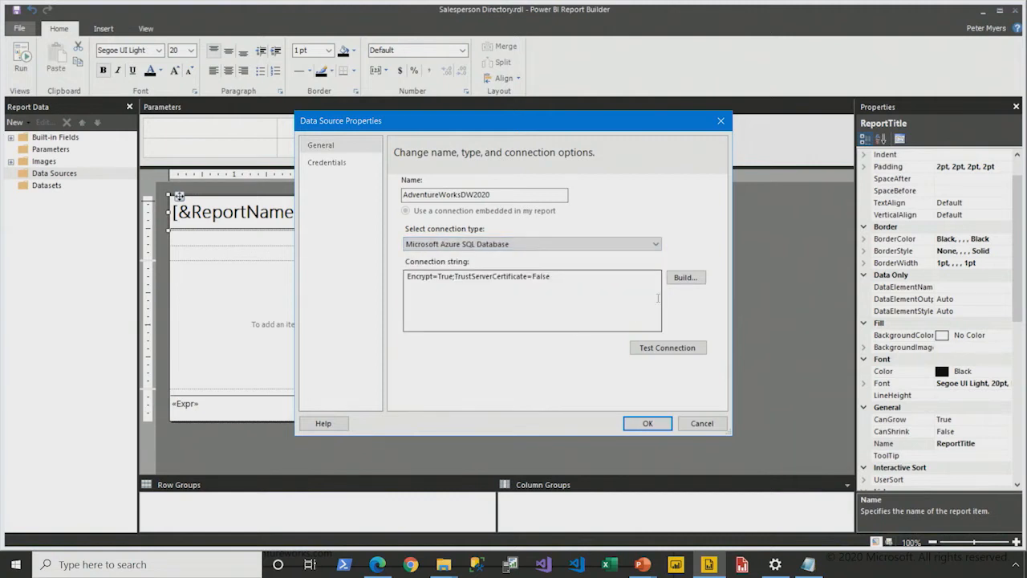
# - Build the connection with the server name, SQL Server Authentication, user name readonlyuser-PRIAD and the account password, and have the password saved
pyautogui.click(686, 287)
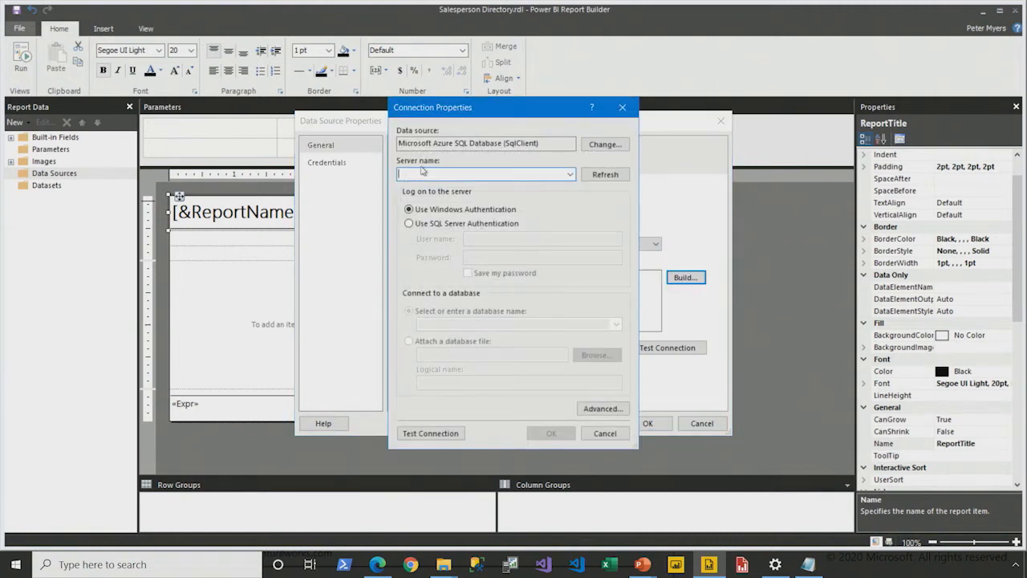
pyautogui.hotkey('ctrl', 'v')
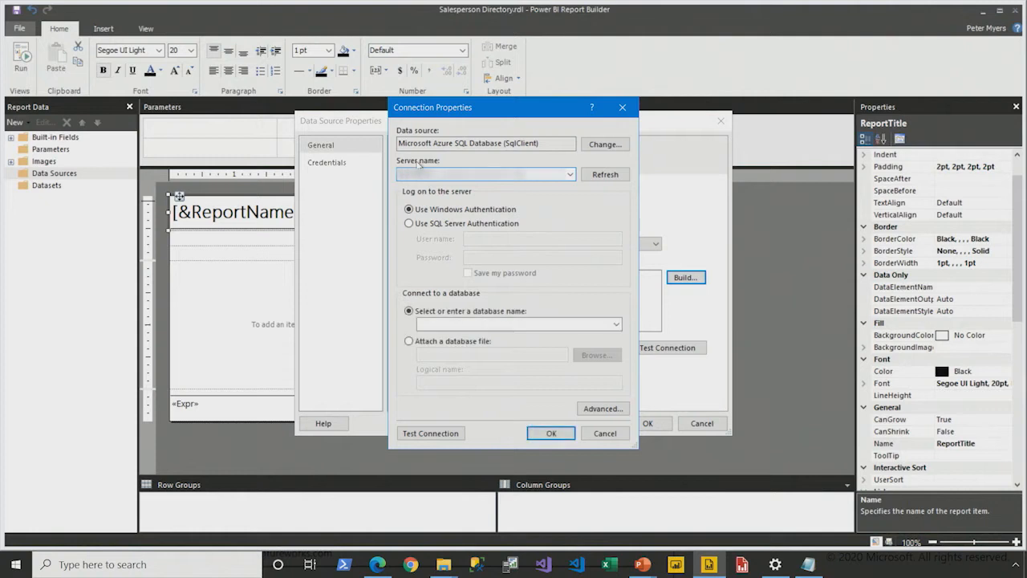
pyautogui.click(469, 224)
pyautogui.click(480, 237)
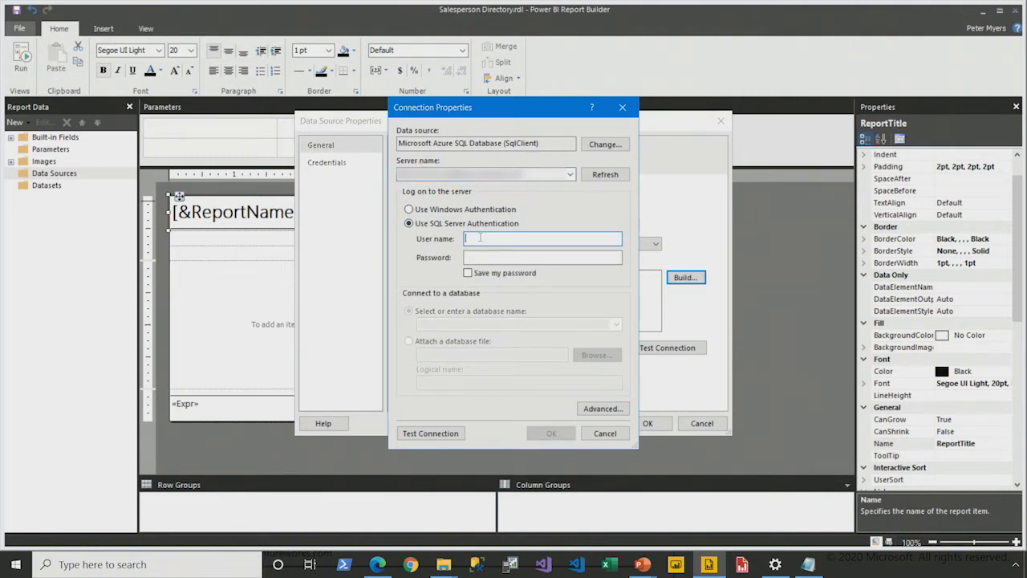
pyautogui.write('readonlyuser-PRAID')
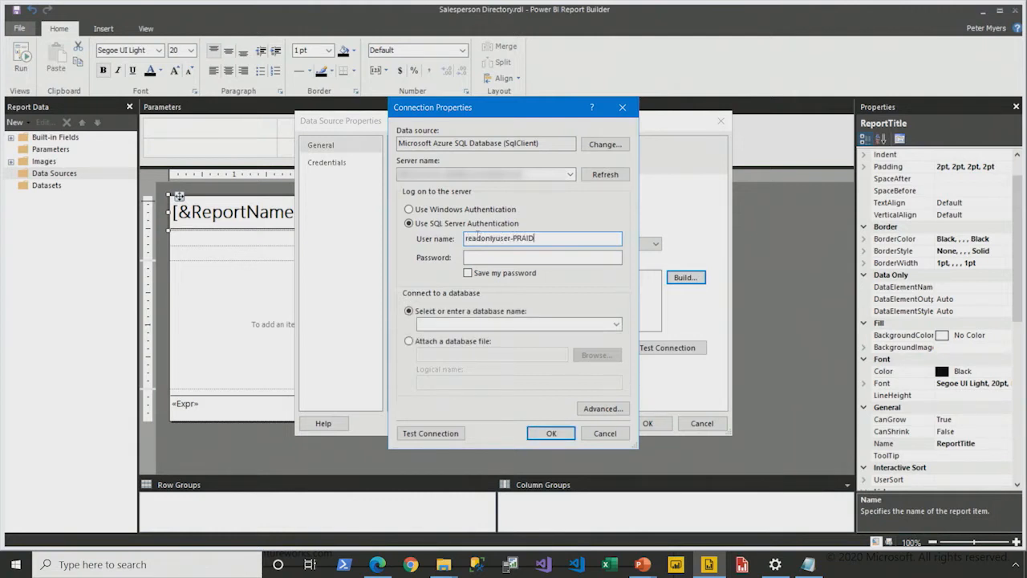
pyautogui.press('BackSpace')
pyautogui.press('BackSpace')
pyautogui.press('BackSpace')
pyautogui.write('IAD')
pyautogui.press('Tab')
pyautogui.write('•••••••••••')
pyautogui.click(501, 274)
# - Choose the AdventureWorksDW2020-PRIAD database, test the connection, and accept the connection and data source settings
pyautogui.click(616, 323)
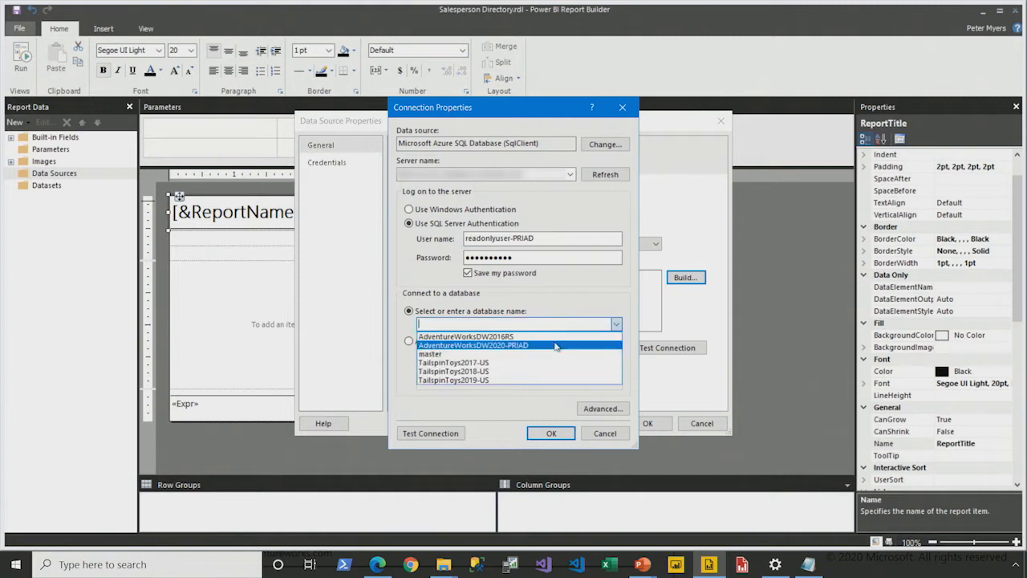
pyautogui.click(554, 344)
pyautogui.click(459, 433)
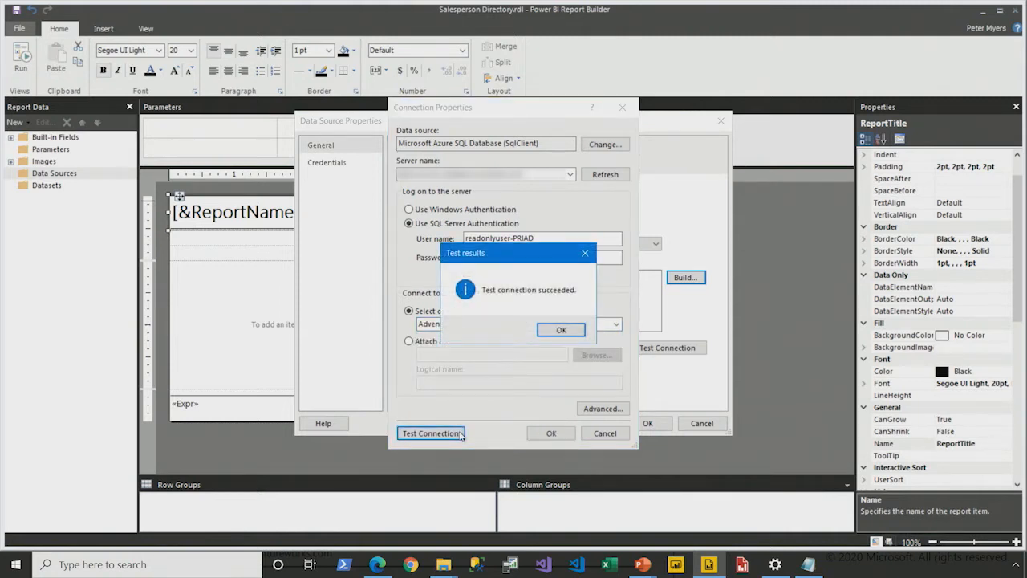
pyautogui.click(562, 330)
pyautogui.click(550, 434)
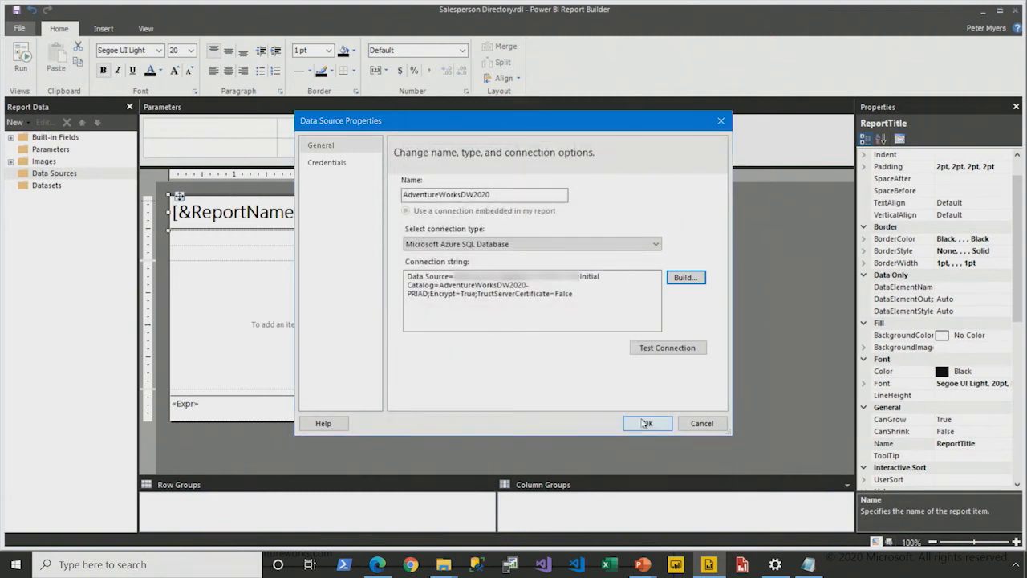
pyautogui.click(648, 423)
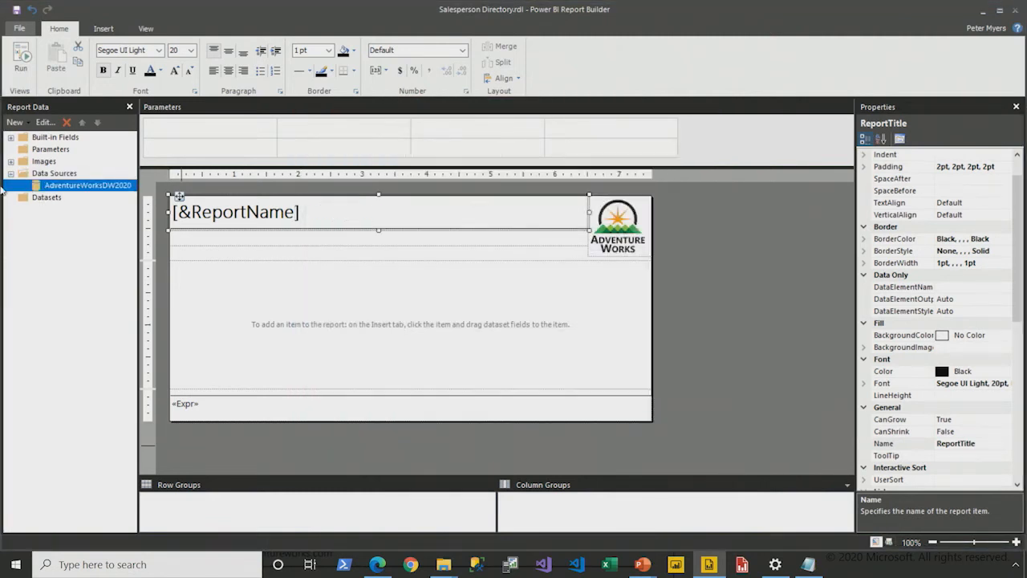
# - Add a dataset based on the AdventureWorksDW2020 data source and name it dsMain
pyautogui.rightClick(57, 198)
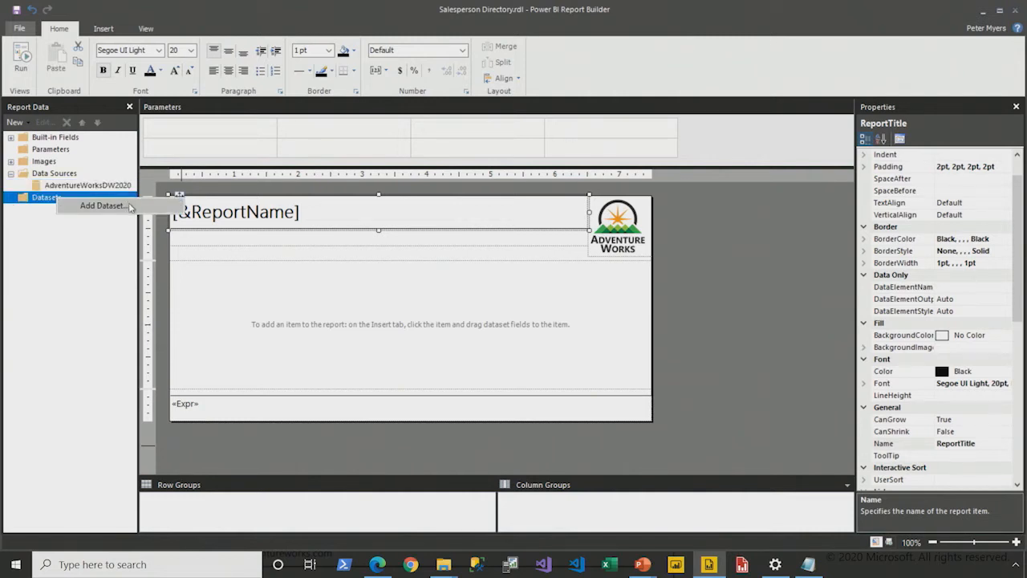
pyautogui.click(87, 186)
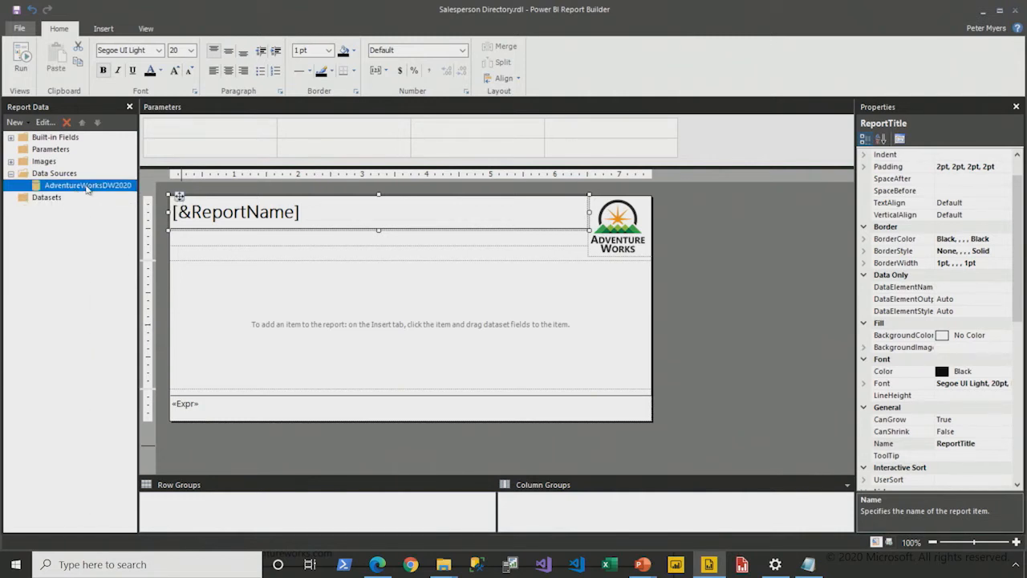
pyautogui.rightClick(88, 189)
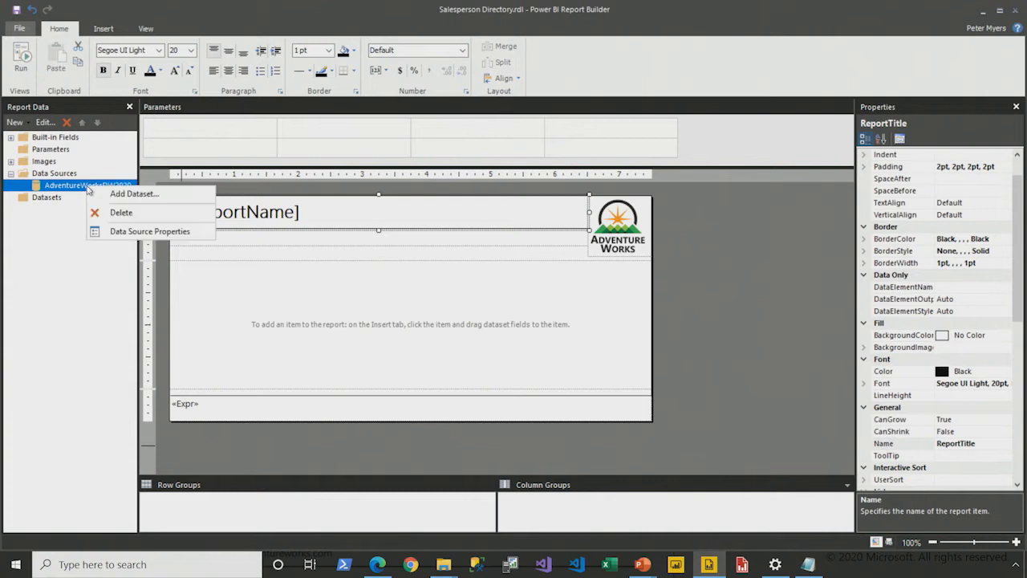
pyautogui.click(161, 195)
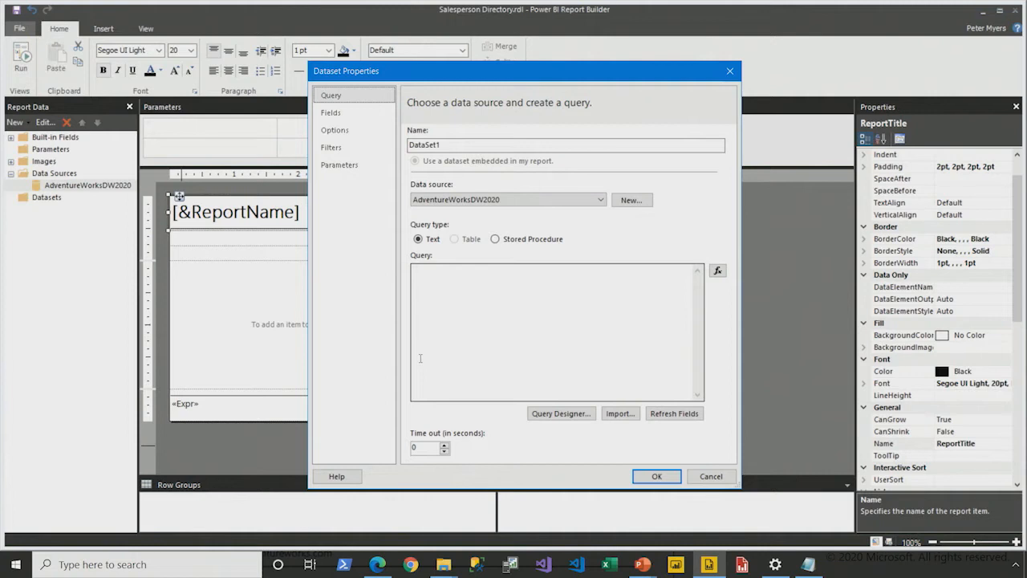
pyautogui.doubleClick(416, 146)
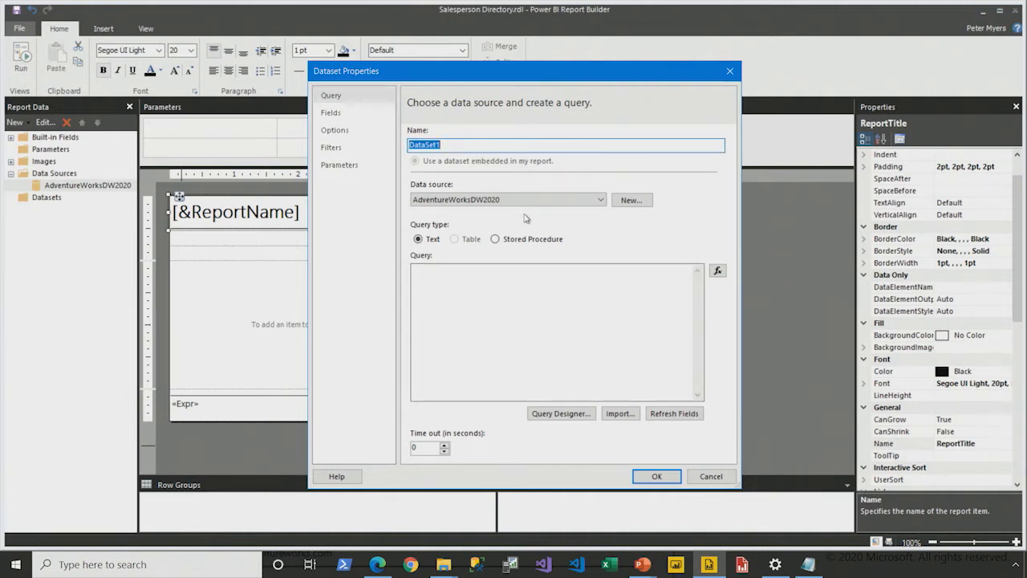
pyautogui.write('dsMain')
pyautogui.click(459, 317)
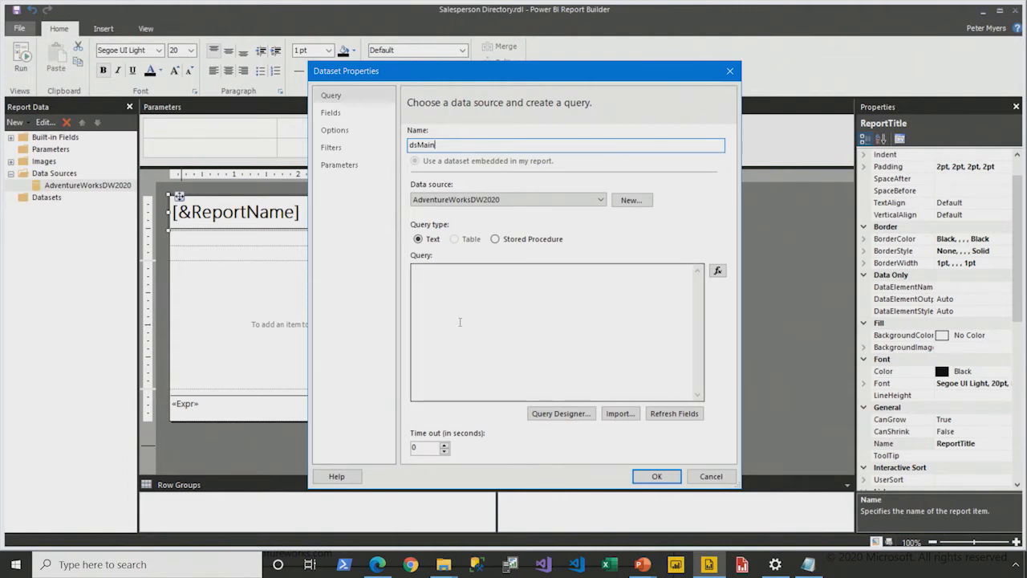
pyautogui.write('SELECT')
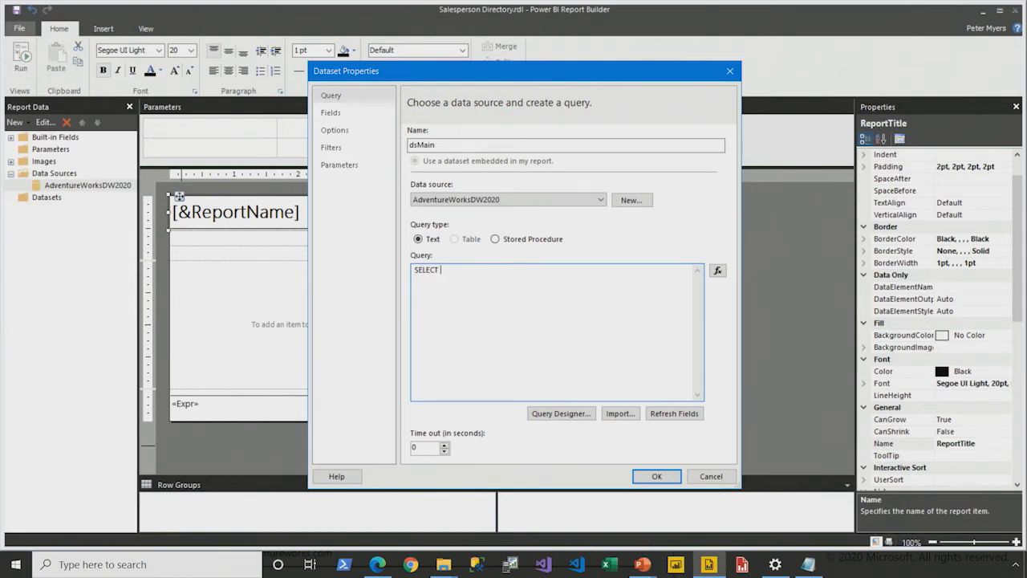
pyautogui.press('BackSpace')
pyautogui.press('BackSpace')
pyautogui.press('BackSpace')
pyautogui.press('BackSpace')
pyautogui.press('BackSpace')
pyautogui.press('BackSpace')
pyautogui.press('BackSpace')
# - Open the query designer and expand the dbo tables to show the columns of DimEmployee
pyautogui.click(540, 416)
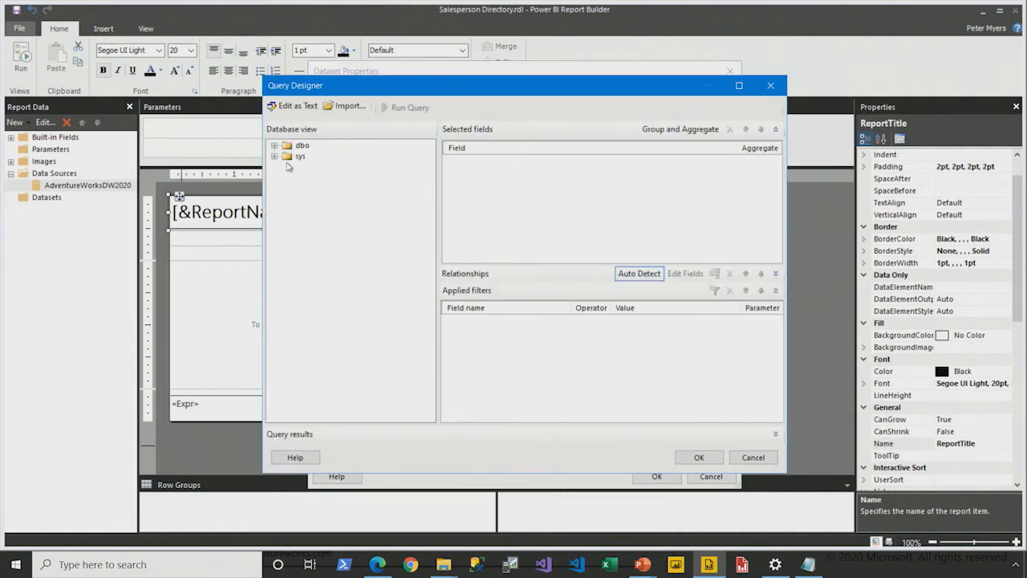
pyautogui.click(274, 145)
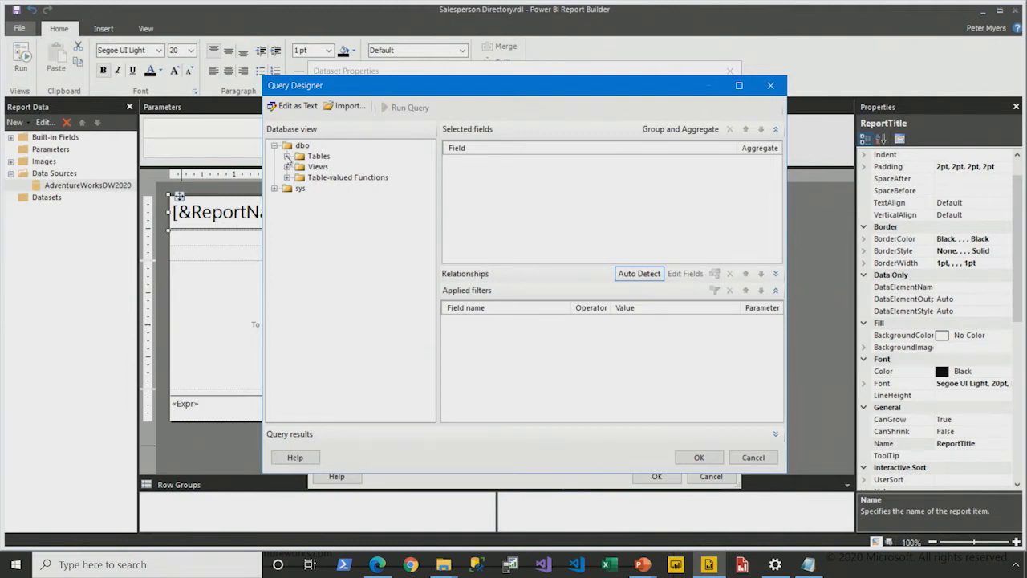
pyautogui.click(287, 157)
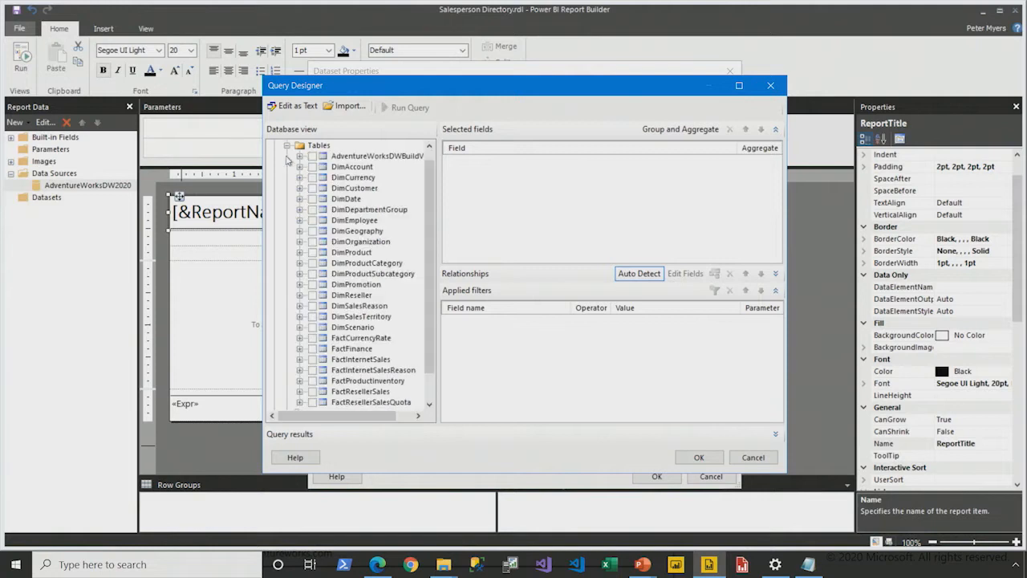
pyautogui.click(299, 220)
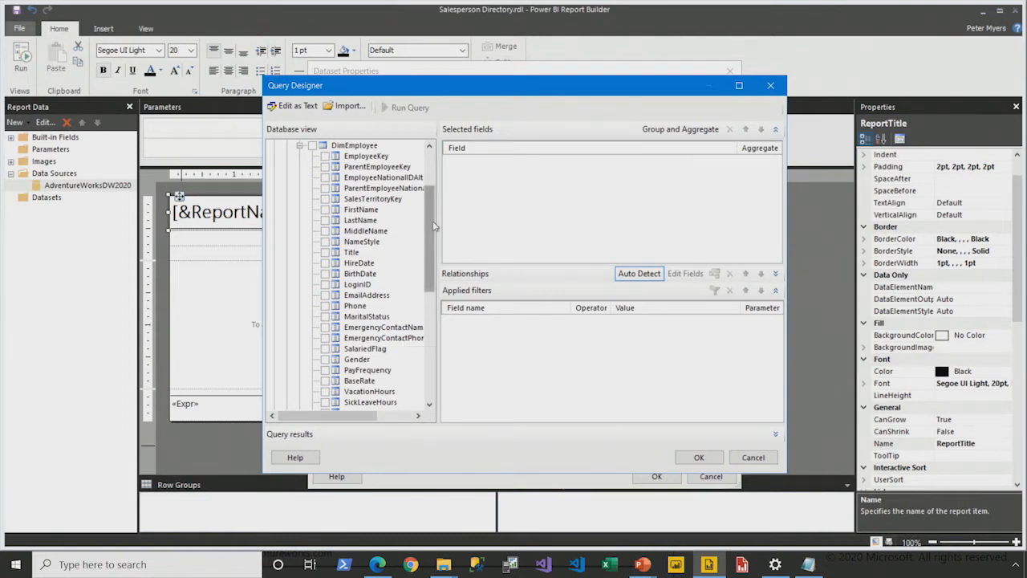
pyautogui.scroll(2, 432, 221)
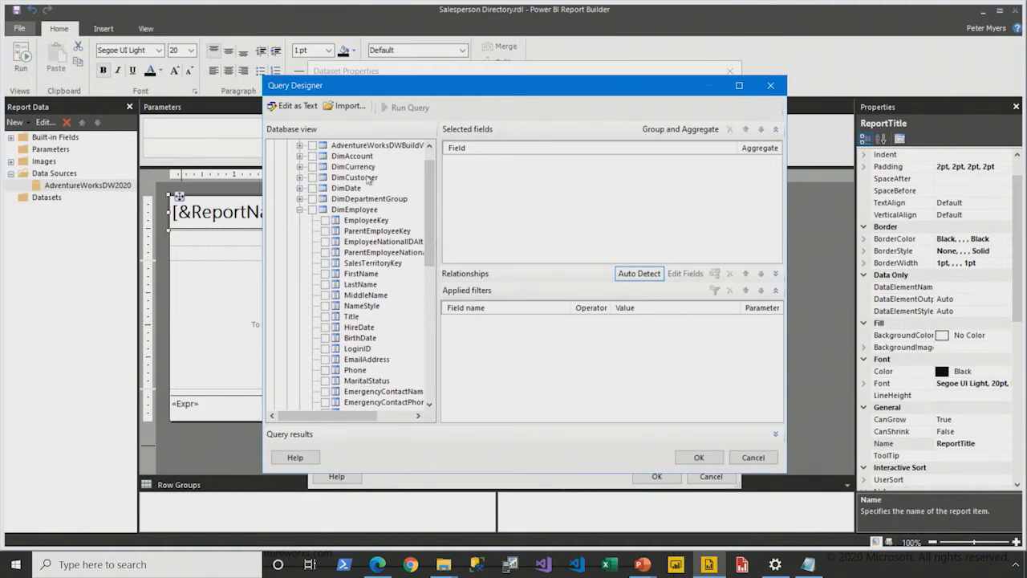
# - Include the FirstName, LastName, Title, EmailAddress, Phone and EmployeePhoto columns of DimEmployee in the query
pyautogui.click(325, 274)
pyautogui.click(325, 284)
pyautogui.click(325, 317)
pyautogui.scroll(-1, 369, 358)
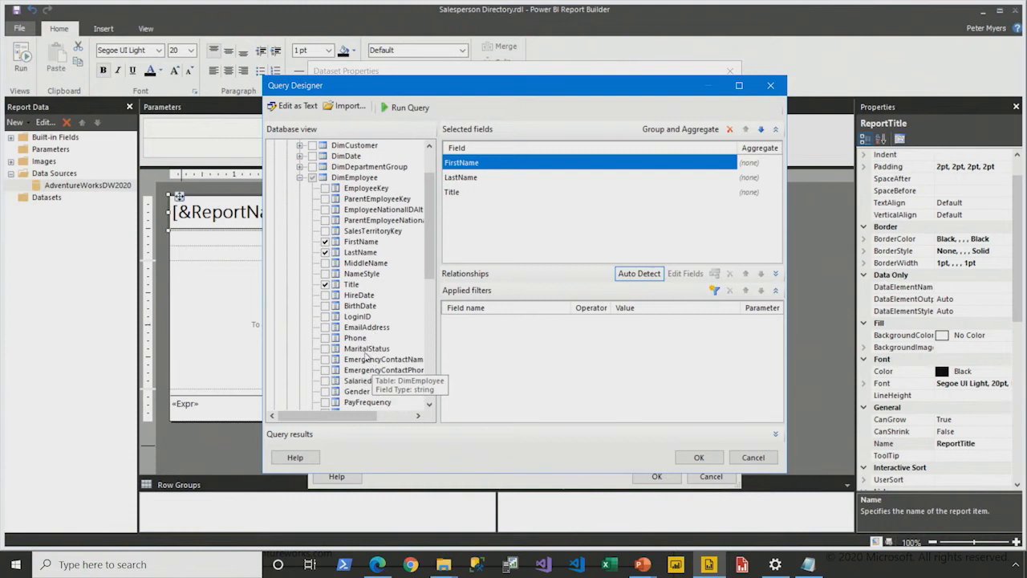
pyautogui.click(325, 328)
pyautogui.scroll(-2, 391, 329)
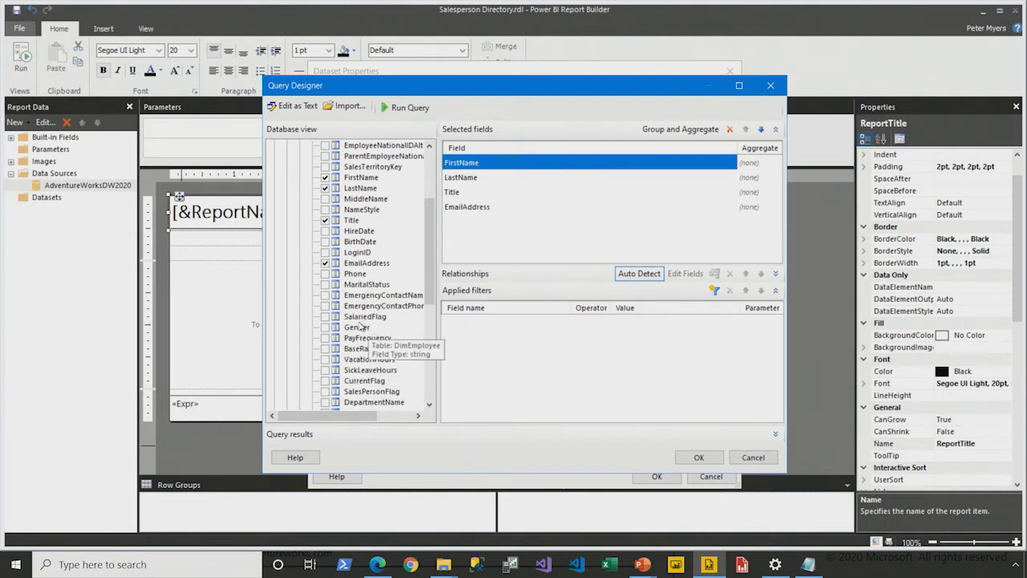
pyautogui.click(325, 274)
pyautogui.scroll(-2, 386, 369)
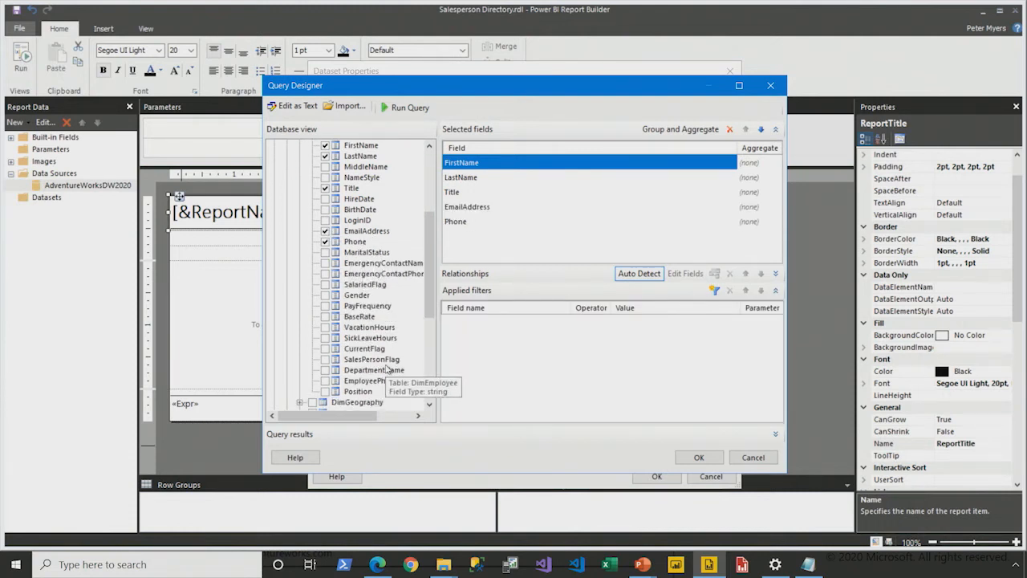
pyautogui.click(325, 348)
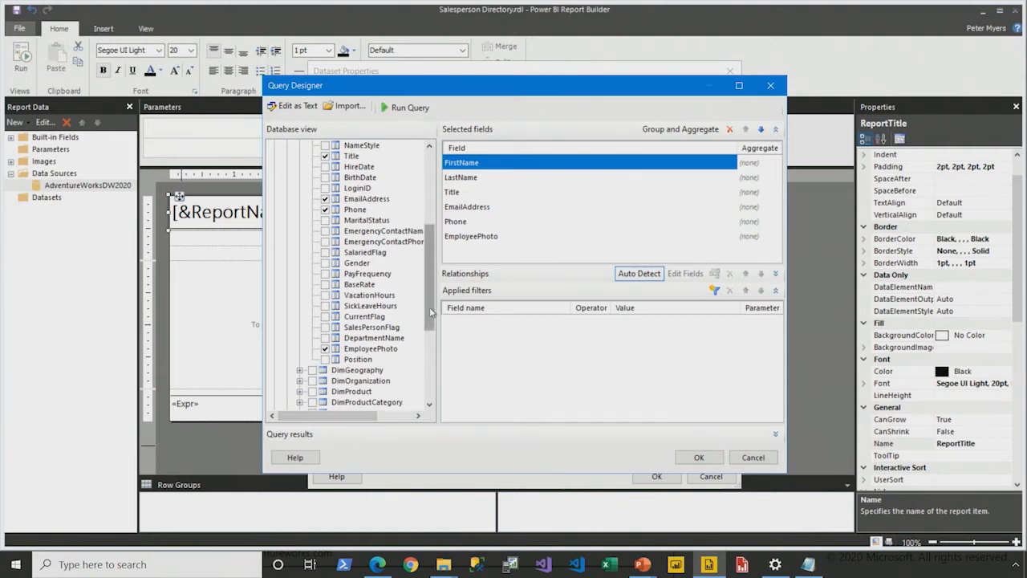
# - Include the SalesTerritoryRegion and SalesTerritoryGroup columns of DimSalesTerritory in the query
pyautogui.moveTo(429, 311); pyautogui.dragTo(432, 363)
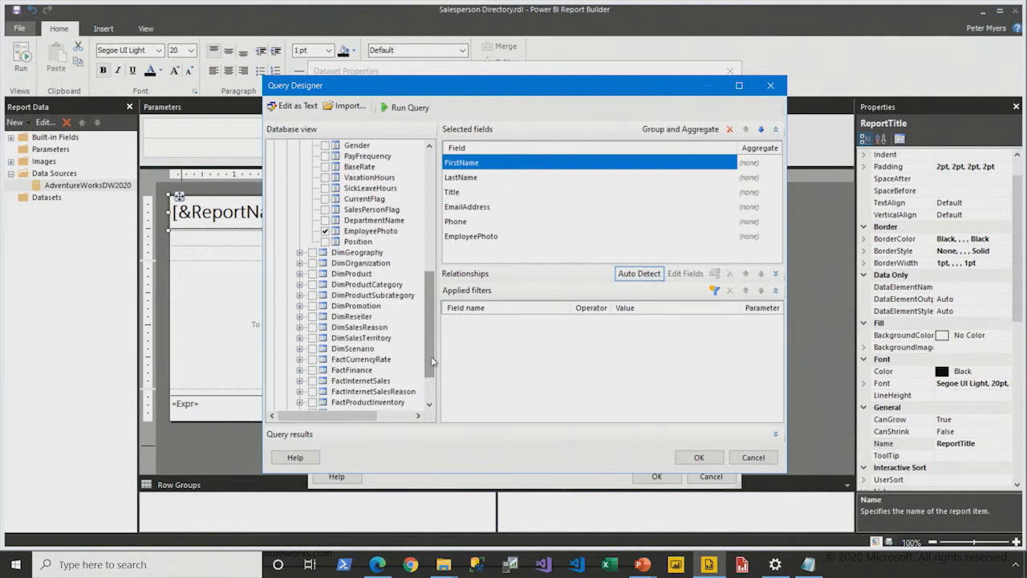
pyautogui.click(299, 338)
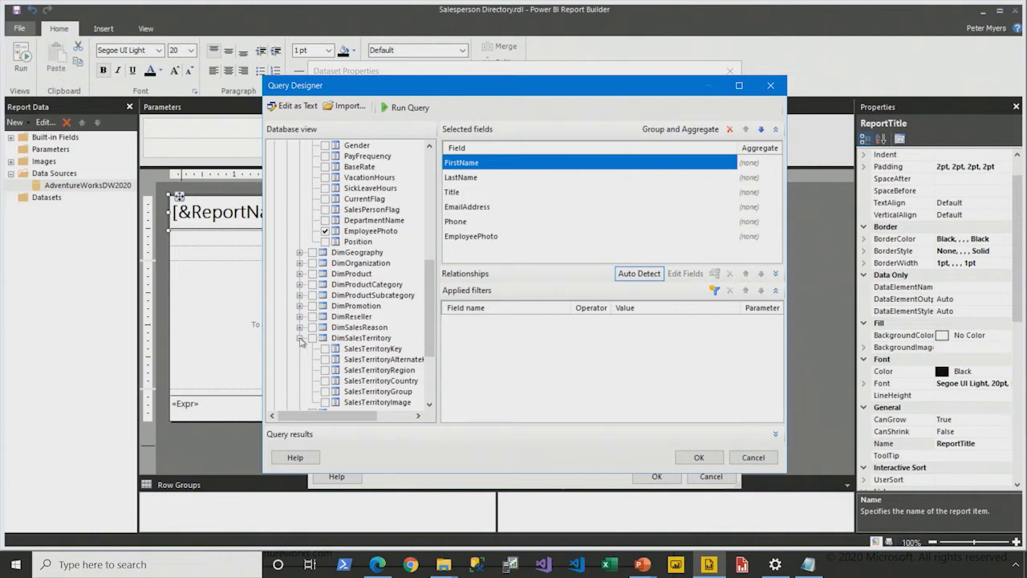
pyautogui.click(325, 370)
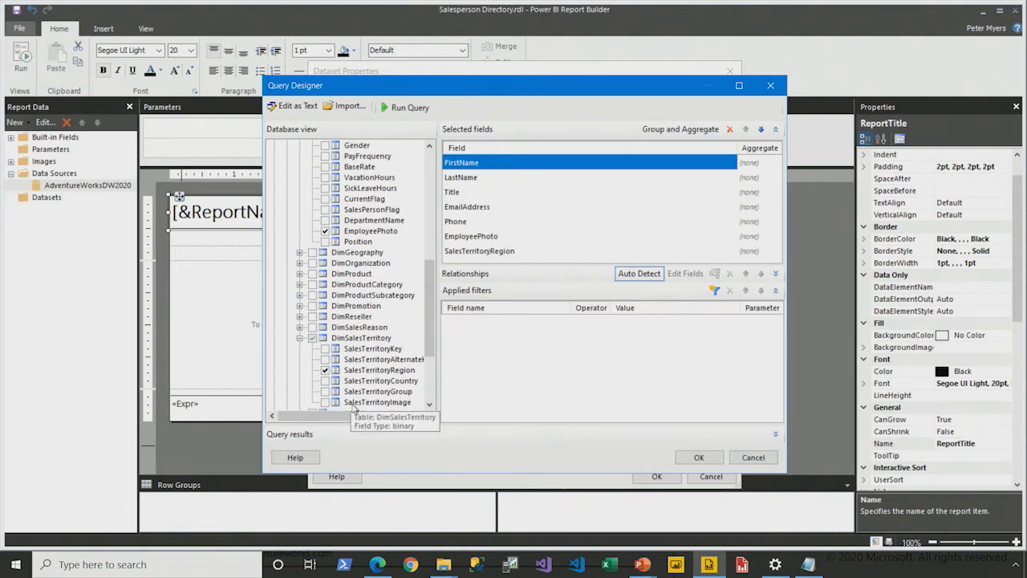
pyautogui.click(325, 391)
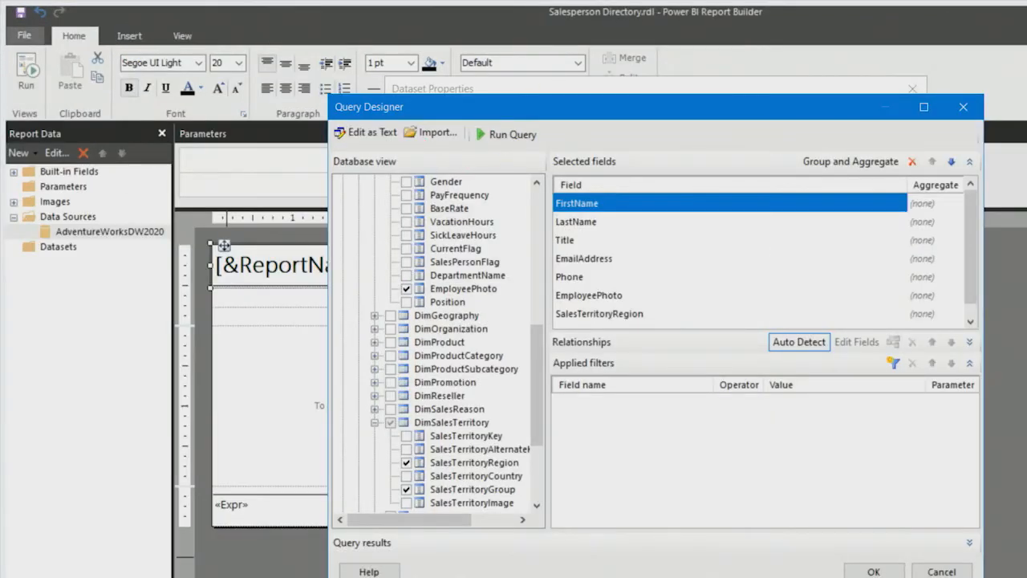
# - Examine the detected relationship between the DimSalesTerritory and DimEmployee tables, including its join type and join fields
pyautogui.moveTo(502, 160); pyautogui.dragTo(674, 346)
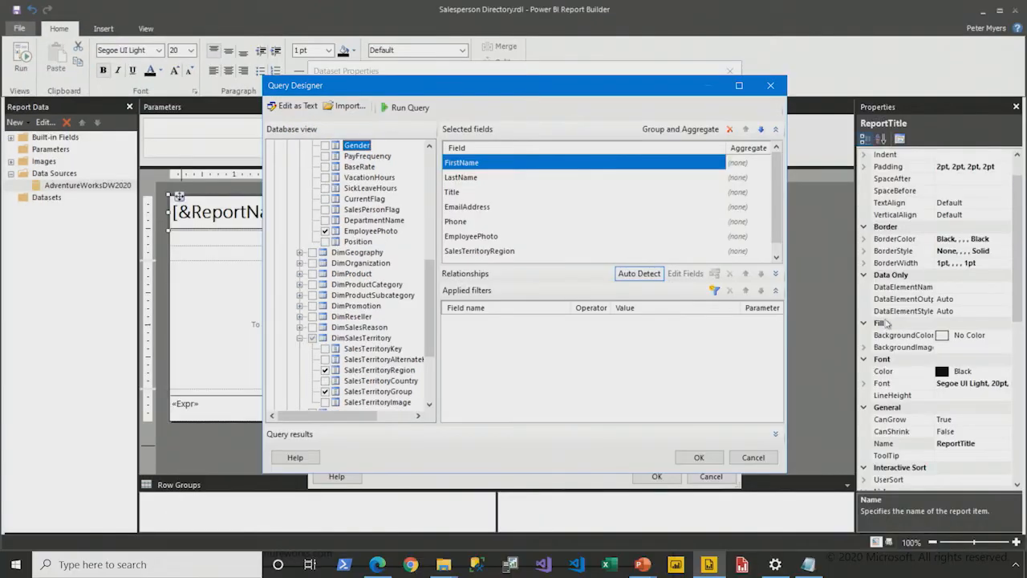
pyautogui.click(969, 342)
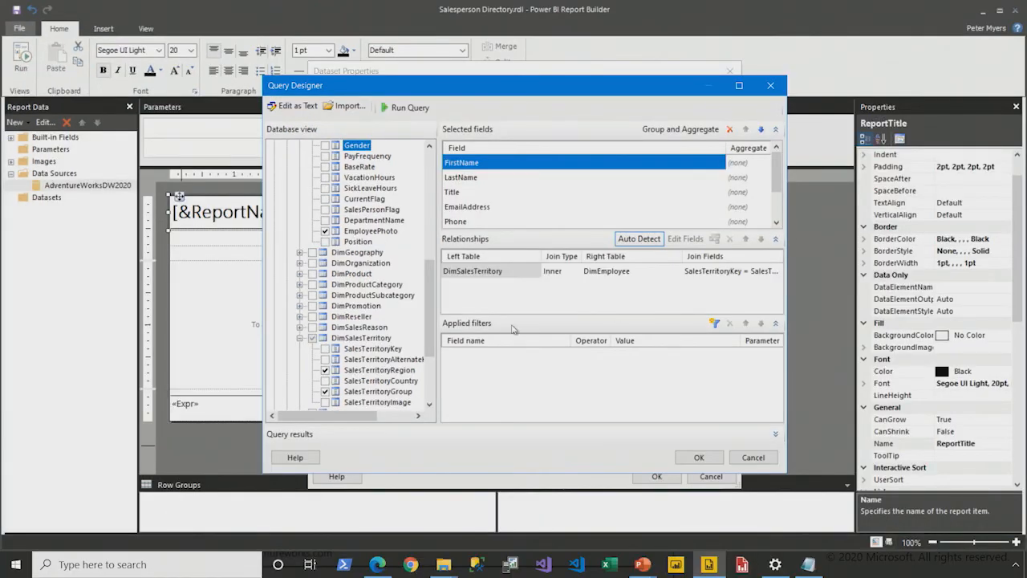
pyautogui.moveTo(559, 280)
pyautogui.click(775, 238)
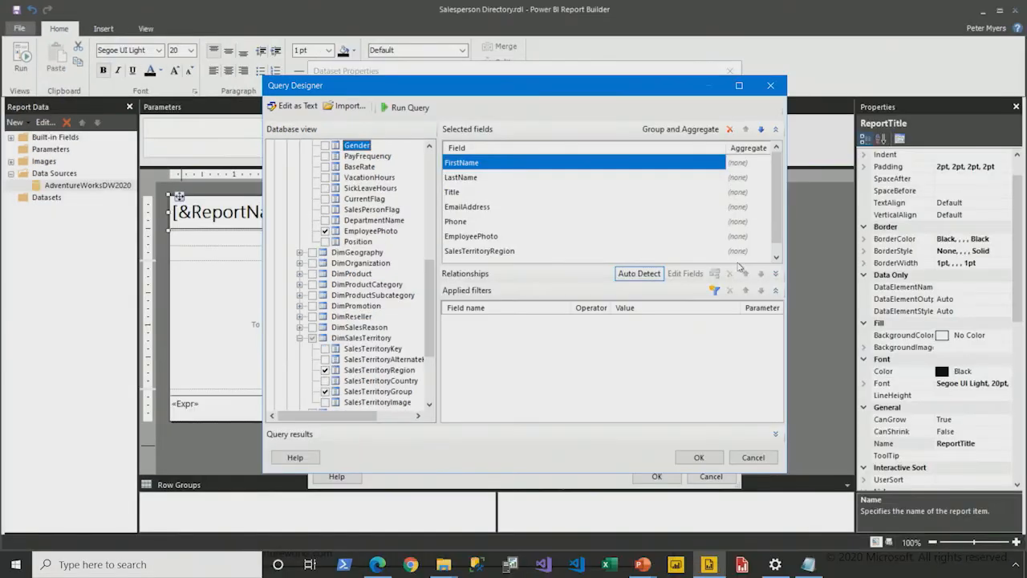
# - Add a query filter that keeps only rows where SalesPersonFlag is TRUE
pyautogui.click(714, 290)
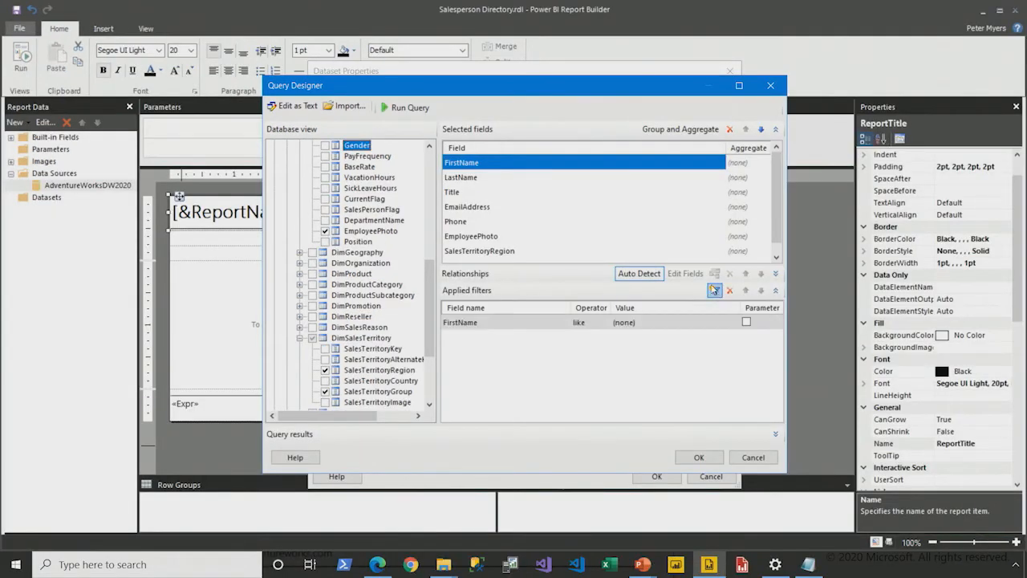
pyautogui.click(549, 321)
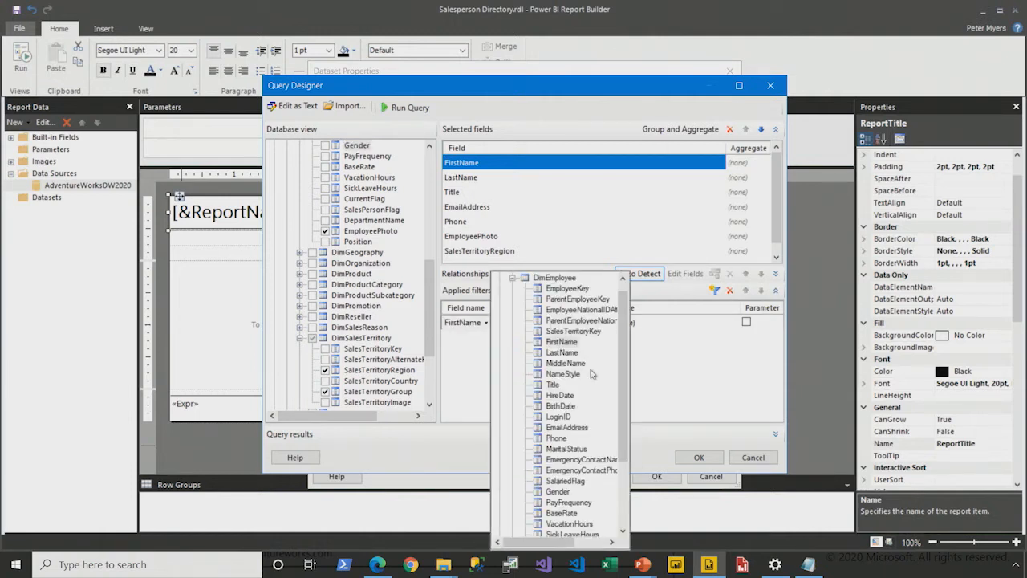
pyautogui.moveTo(624, 418); pyautogui.dragTo(625, 465)
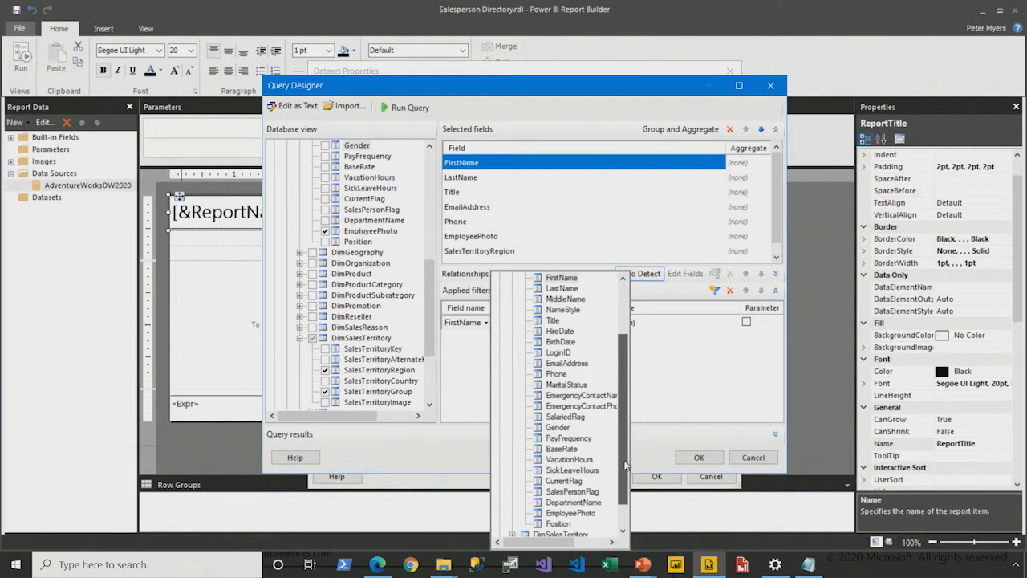
pyautogui.click(592, 492)
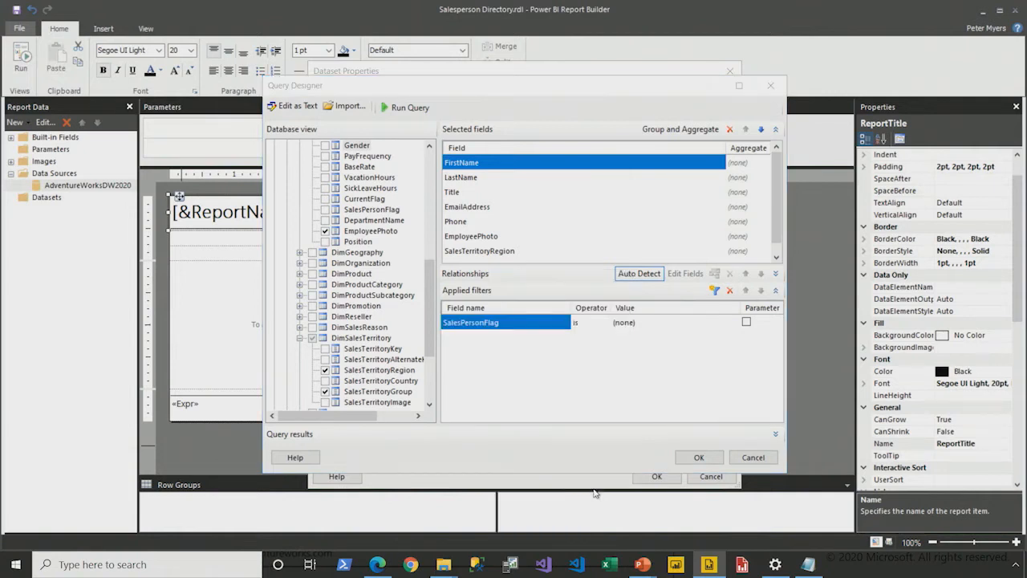
pyautogui.click(595, 324)
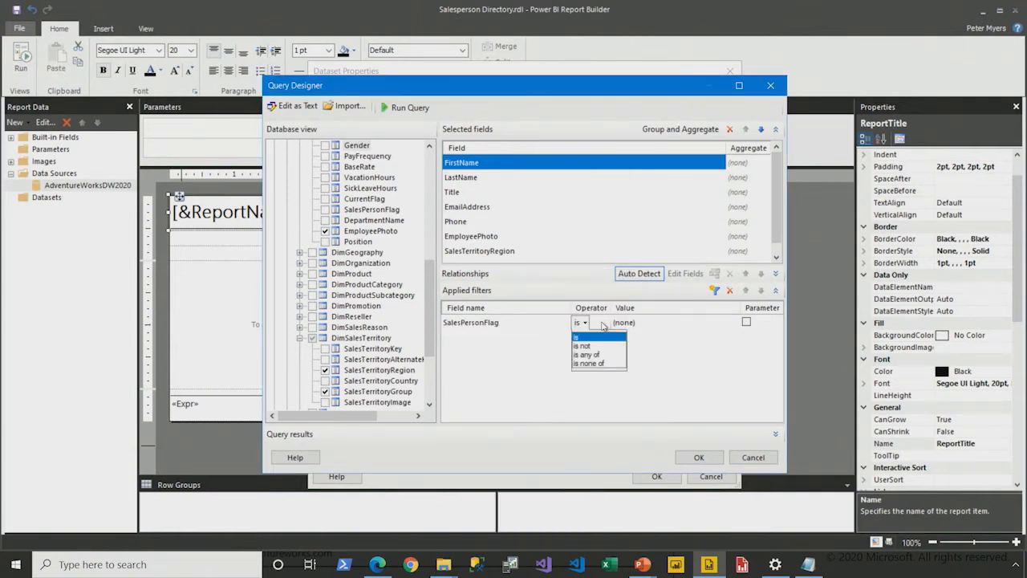
pyautogui.click(624, 324)
pyautogui.click(625, 323)
pyautogui.write('TRUE')
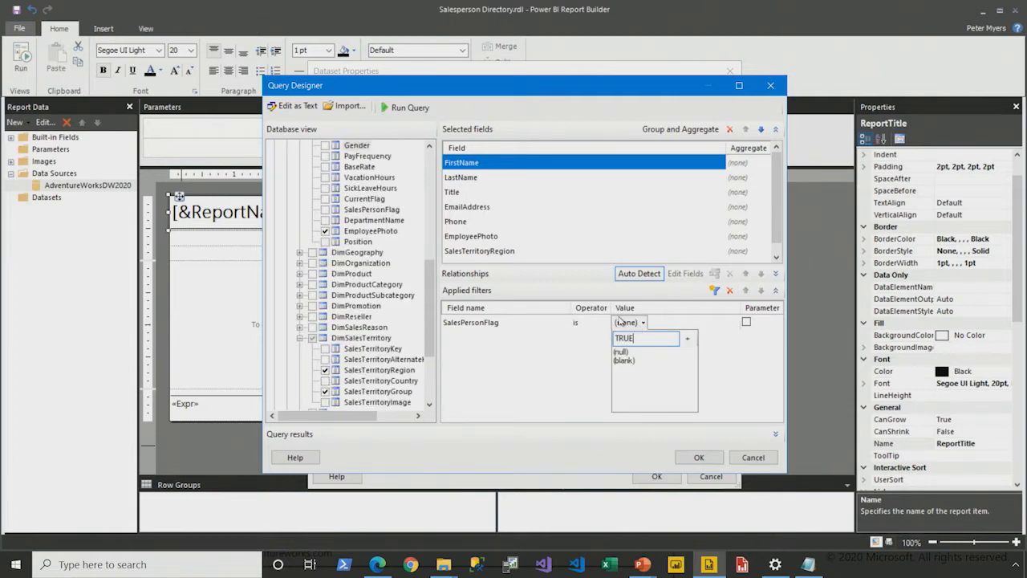
pyautogui.click(581, 363)
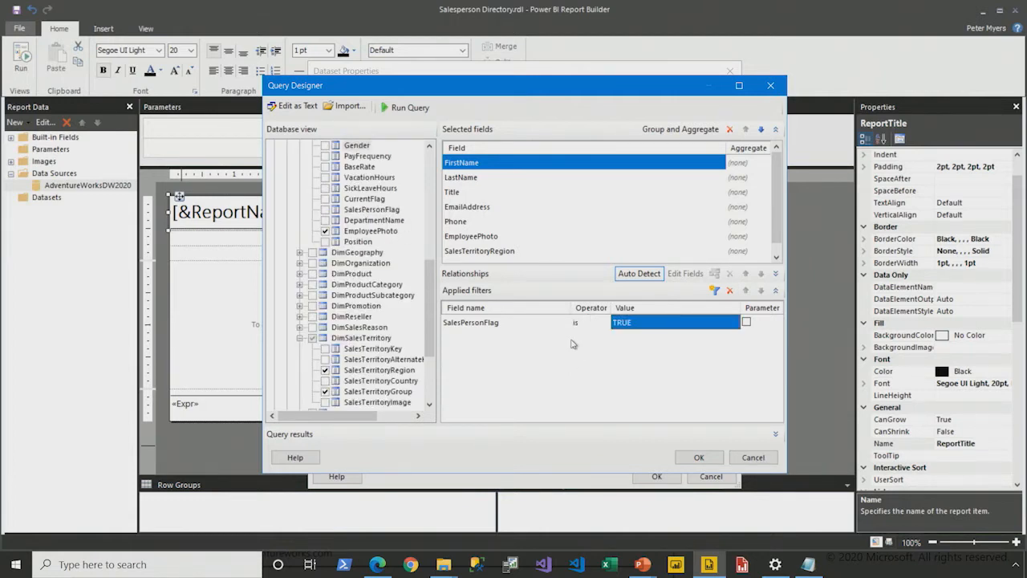
# - Run the query, look through the result rows, and accept the query design
pyautogui.click(406, 115)
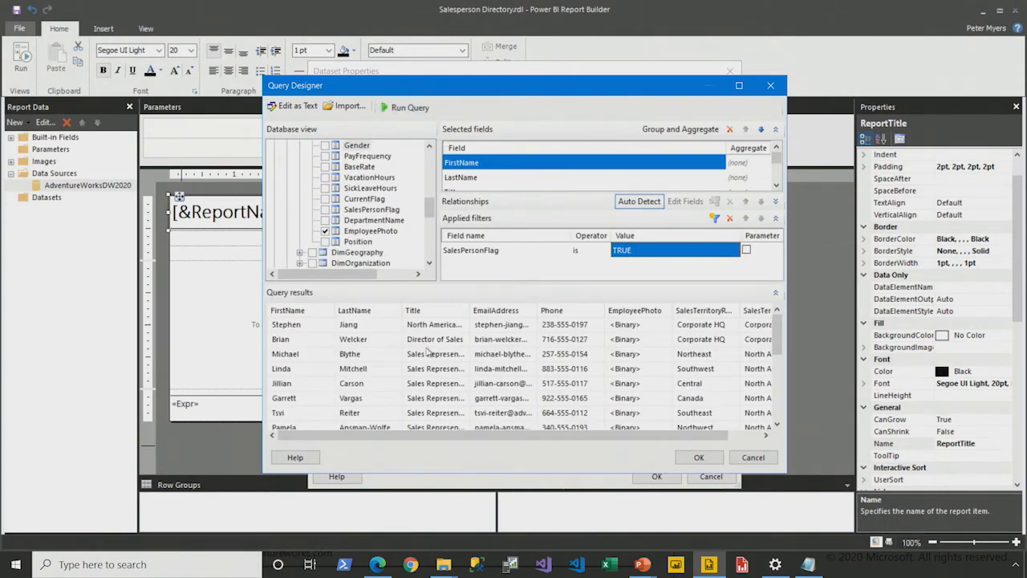
pyautogui.scroll(-3, 429, 350)
pyautogui.scroll(3, 425, 352)
pyautogui.click(704, 458)
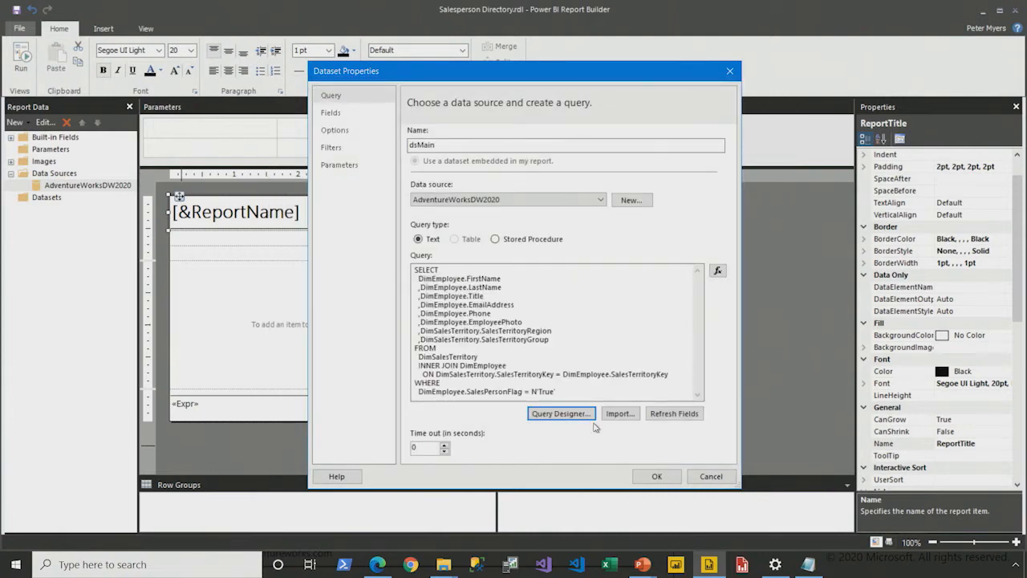
# - Review the generated SQL statement's column list, inner join and SalesPersonFlag condition
pyautogui.click(535, 306)
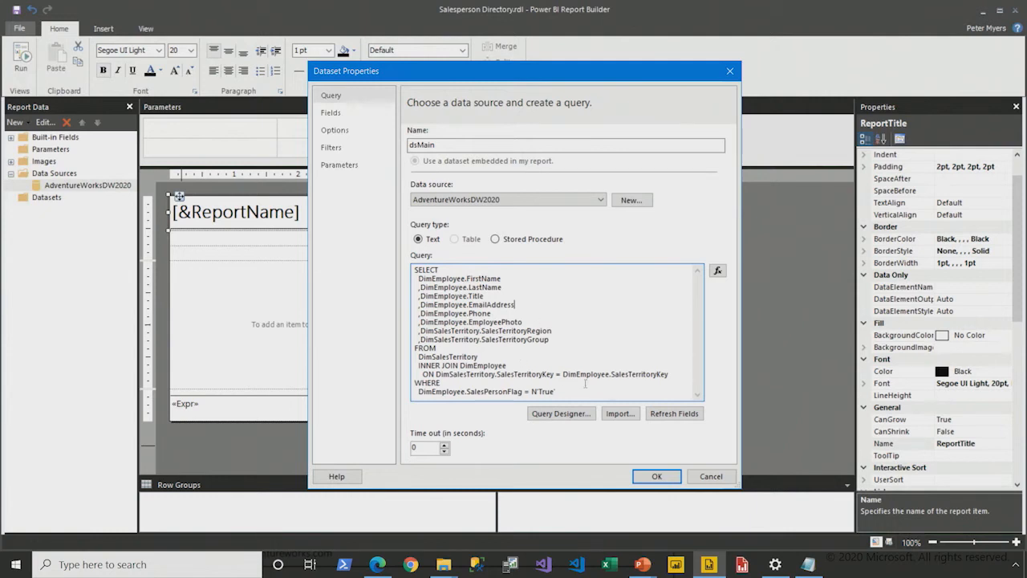
pyautogui.moveTo(581, 341); pyautogui.dragTo(414, 278)
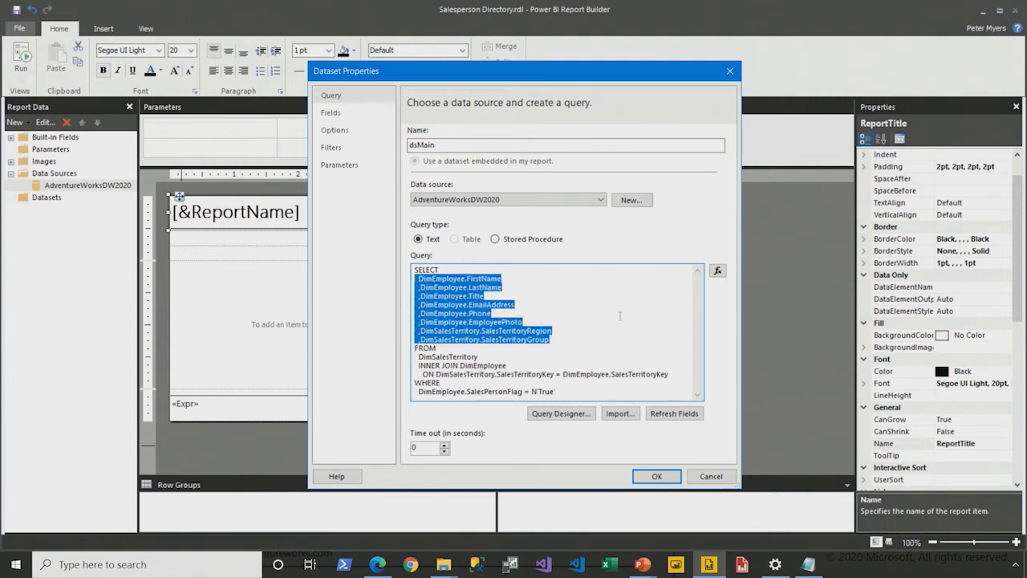
pyautogui.moveTo(670, 374); pyautogui.dragTo(386, 355)
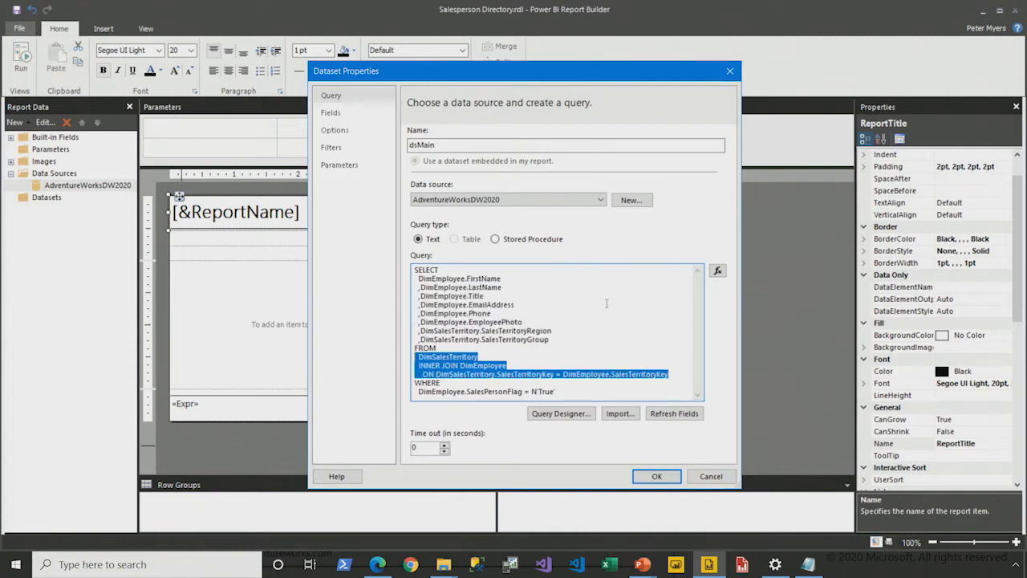
pyautogui.moveTo(557, 392); pyautogui.dragTo(414, 392)
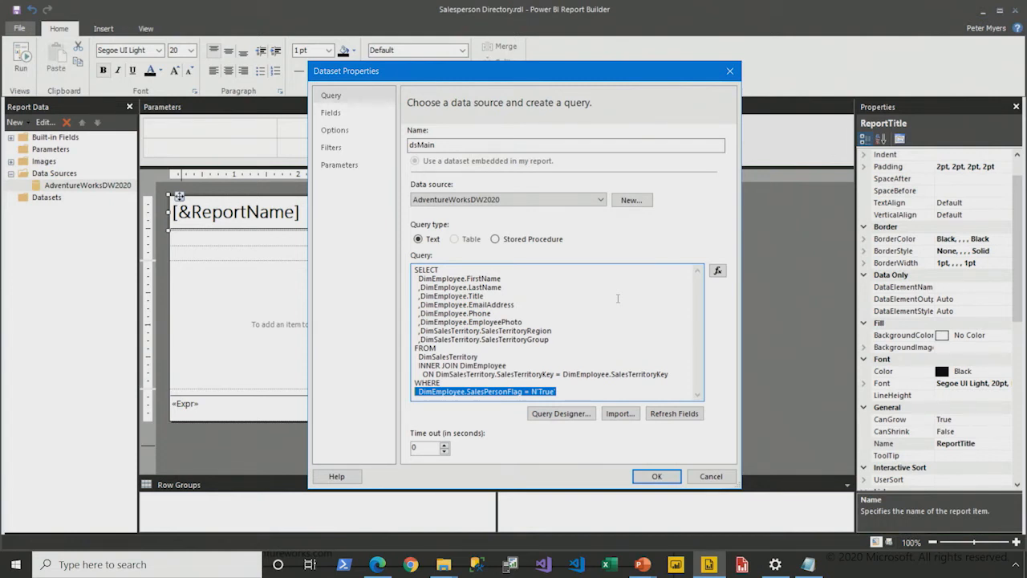
# - Add a calculated field named Salesperson to the dsMain dataset
pyautogui.click(354, 115)
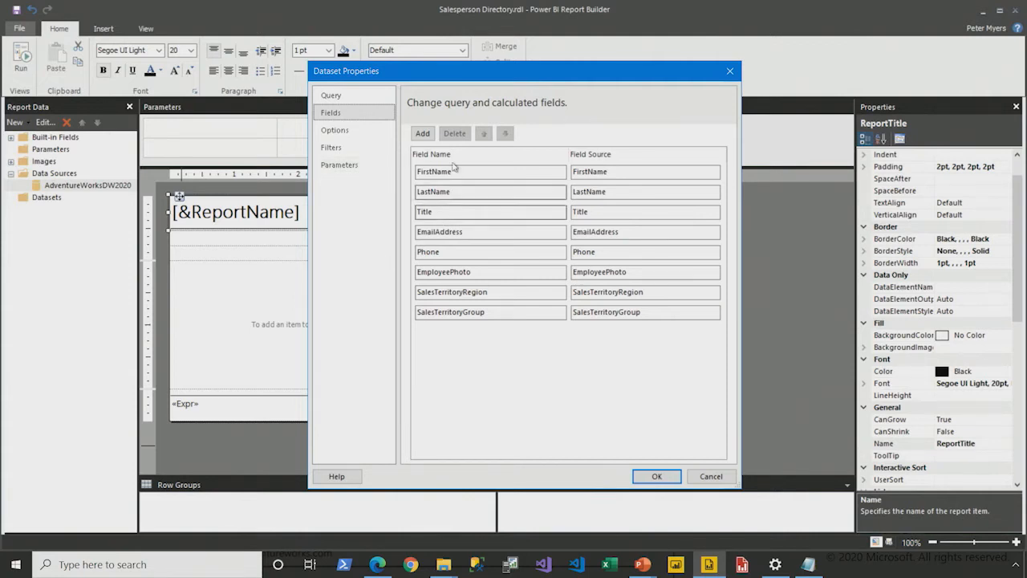
pyautogui.click(423, 134)
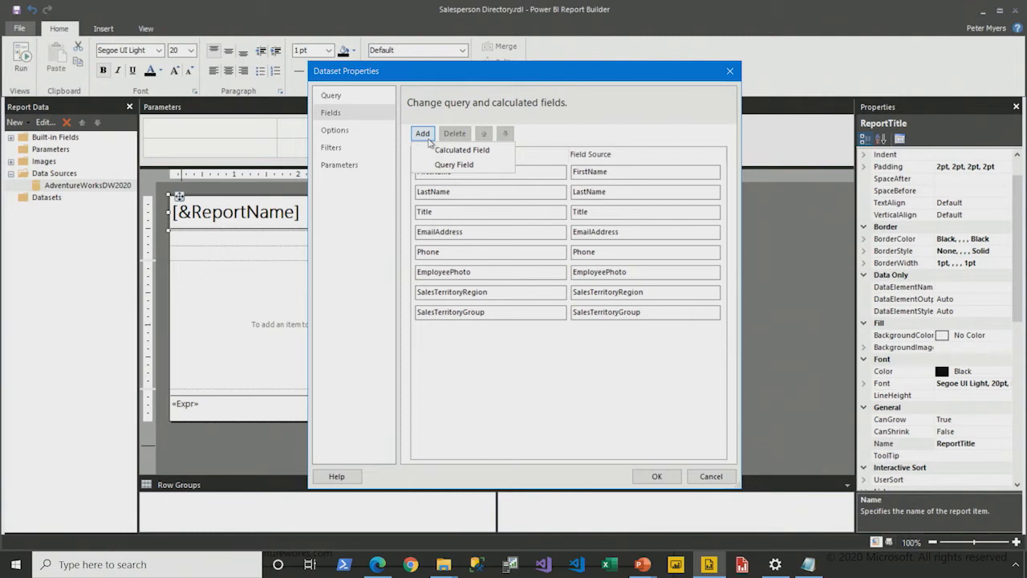
pyautogui.click(462, 150)
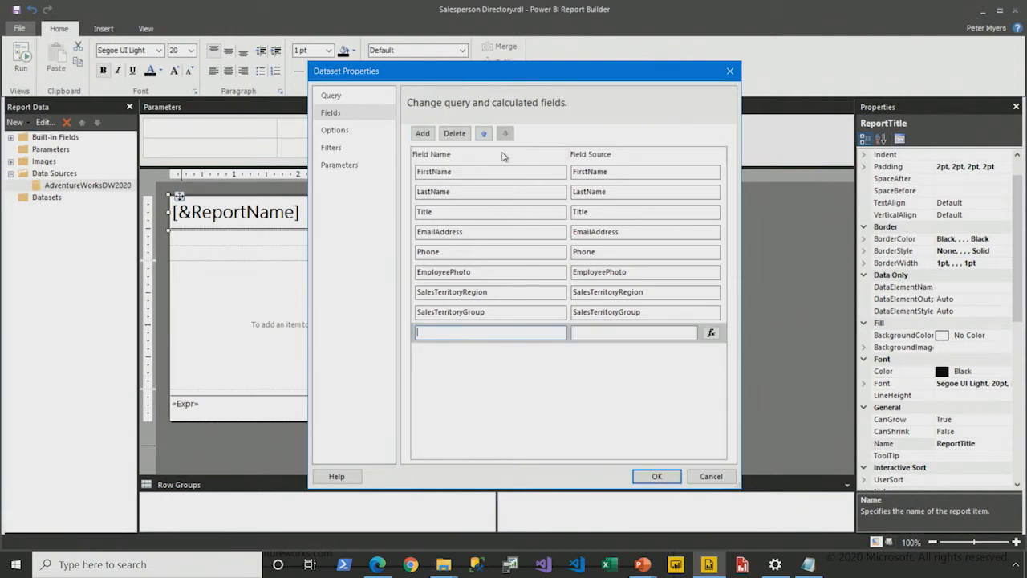
pyautogui.write('Salesperson')
# - Look through the expression categories for the Salesperson field, including datasets, operators and common functions, and leave without setting an expression
pyautogui.click(711, 332)
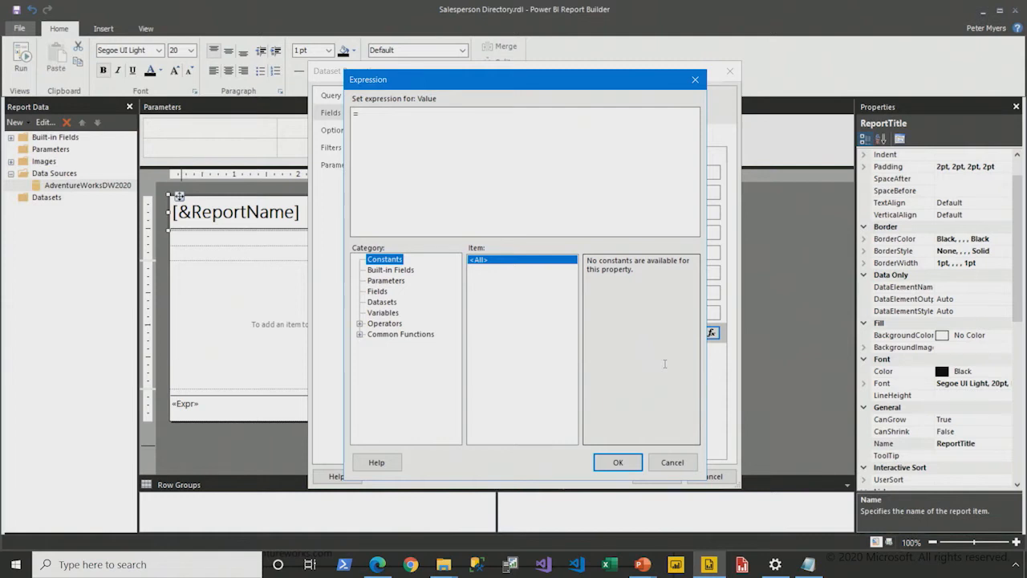
pyautogui.click(380, 114)
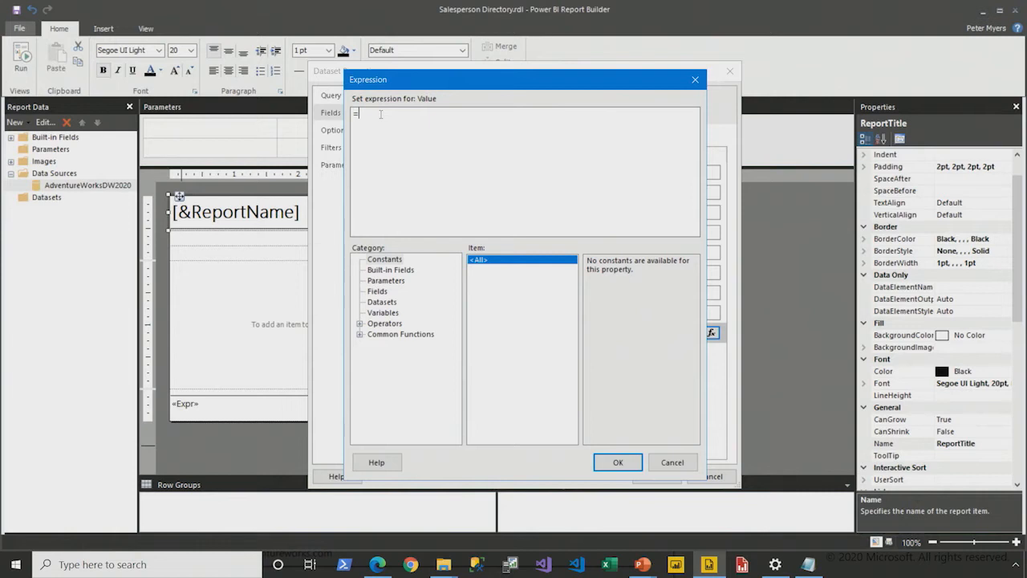
pyautogui.click(382, 294)
pyautogui.click(382, 303)
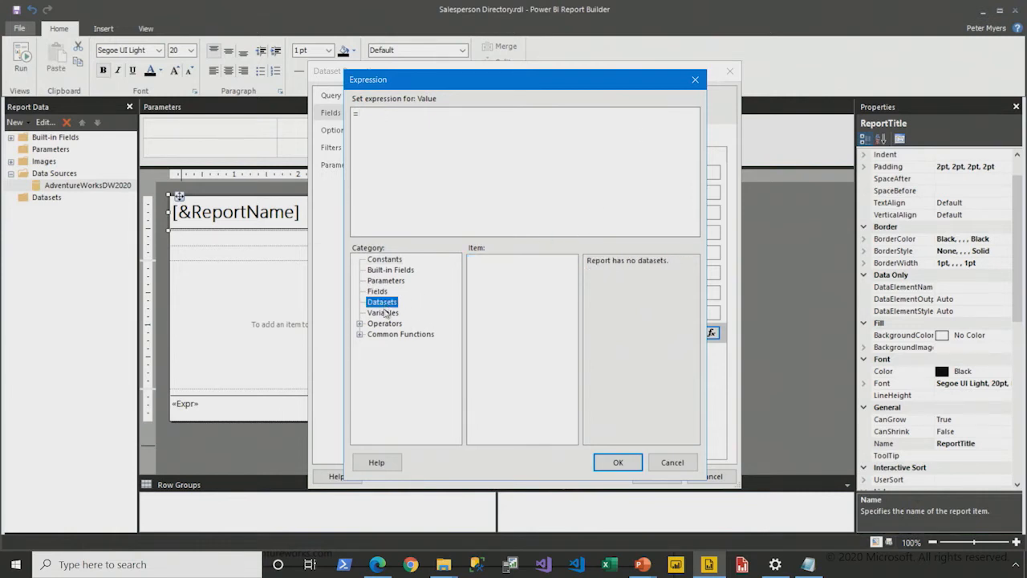
pyautogui.click(359, 323)
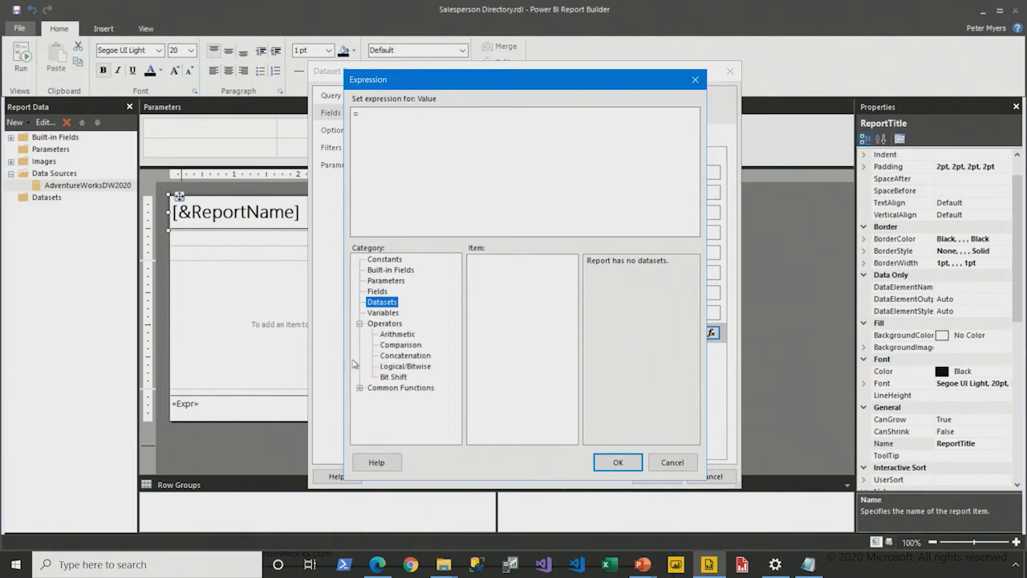
pyautogui.click(360, 388)
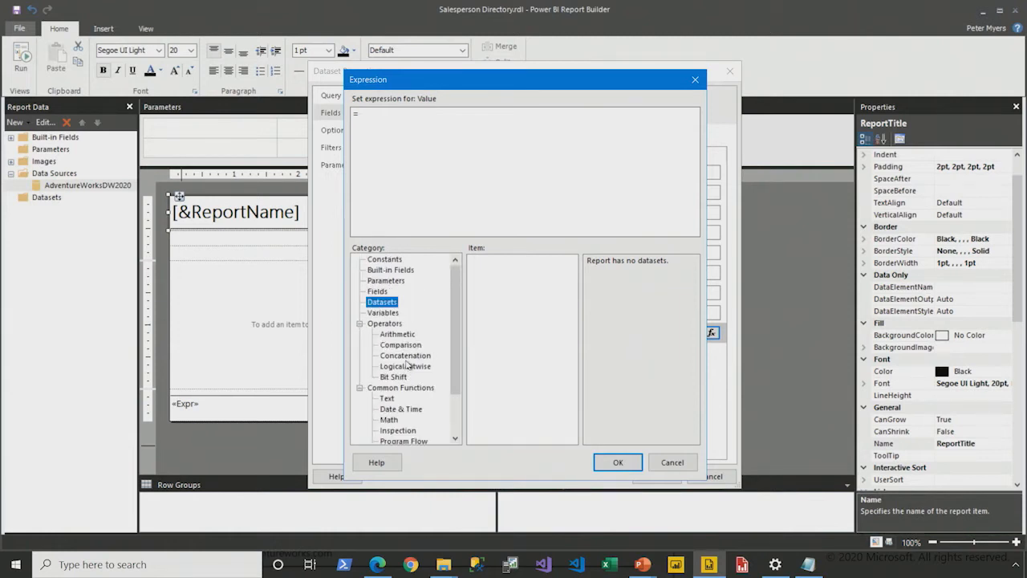
pyautogui.click(391, 271)
pyautogui.click(386, 260)
pyautogui.click(674, 463)
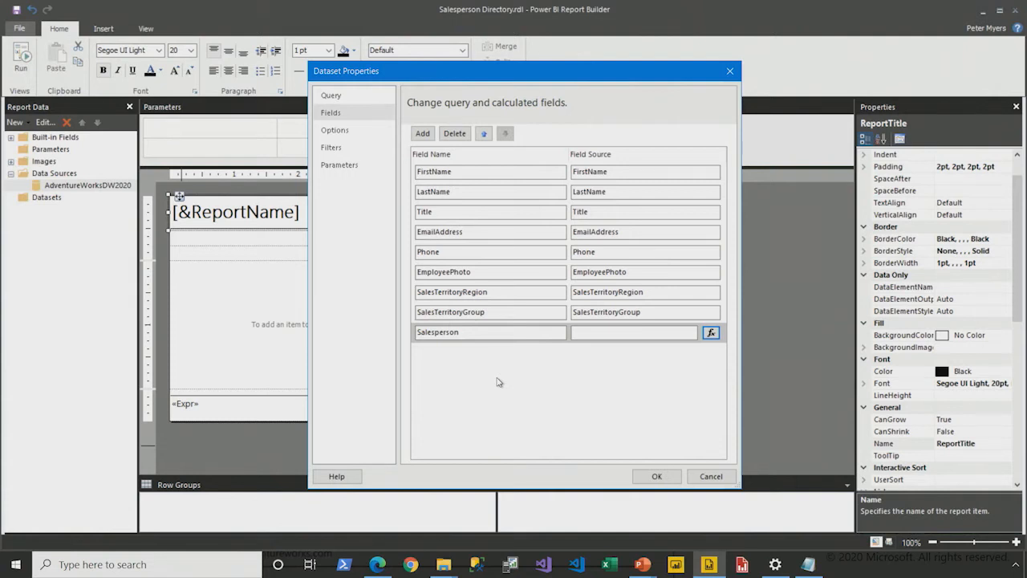
# - Delete the Salesperson calculated field and save the dsMain dataset with only its query fields
pyautogui.click(505, 333)
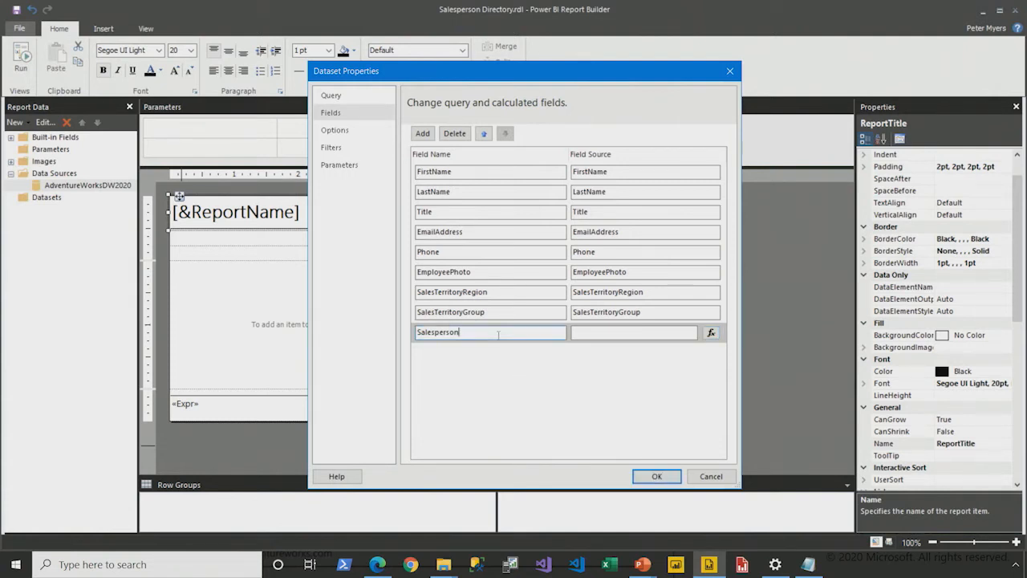
pyautogui.click(454, 133)
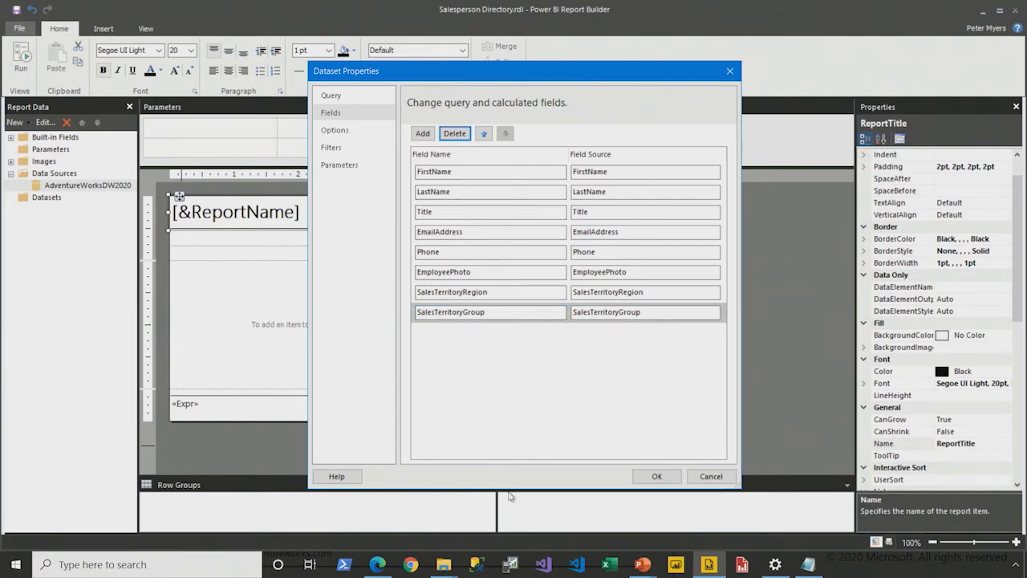
pyautogui.click(657, 476)
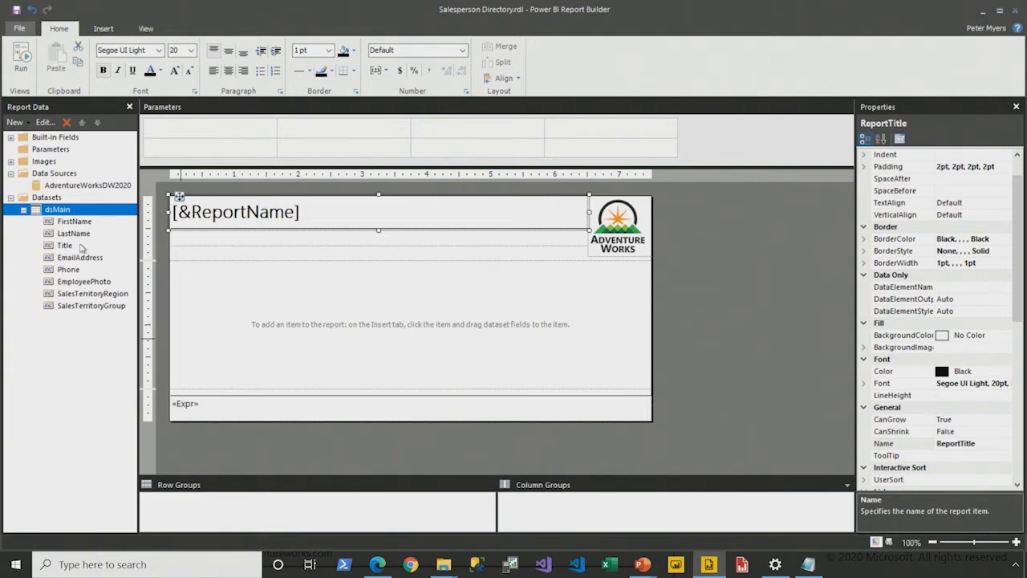
# - Reopen the dsMain dataset's properties and add a calculated field named Salesperson
pyautogui.rightClick(72, 210)
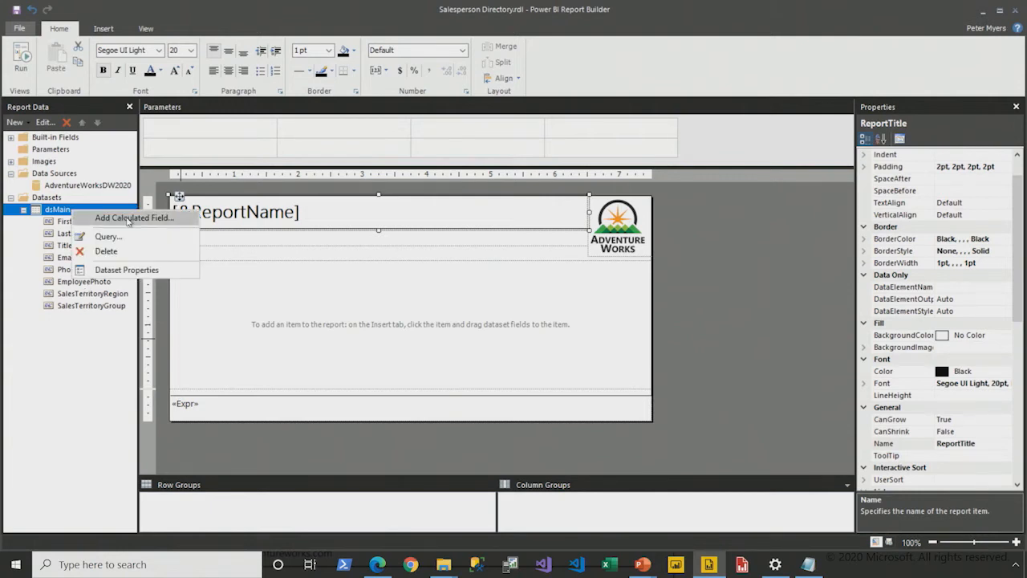
pyautogui.click(163, 271)
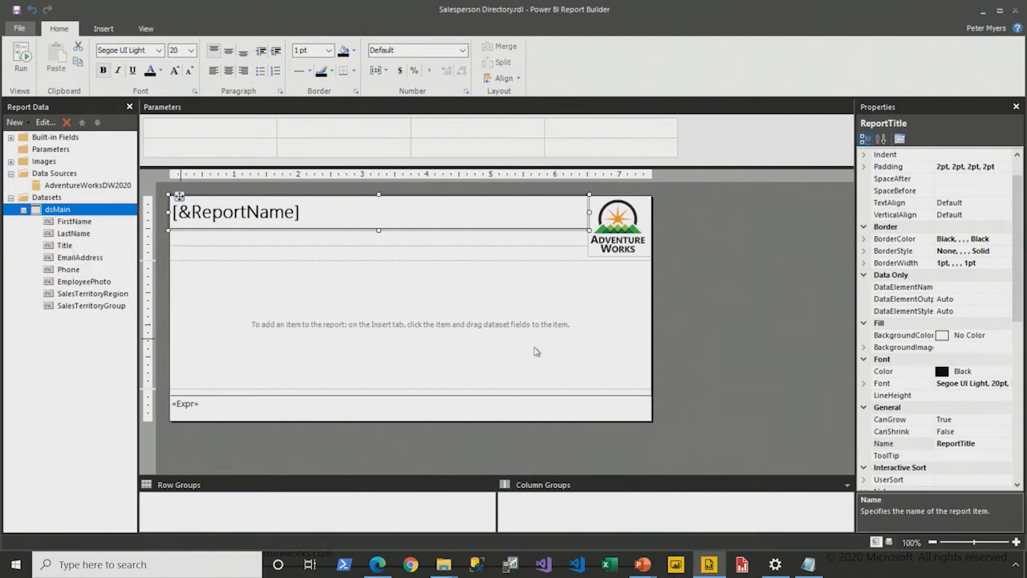
pyautogui.click(343, 129)
pyautogui.click(331, 112)
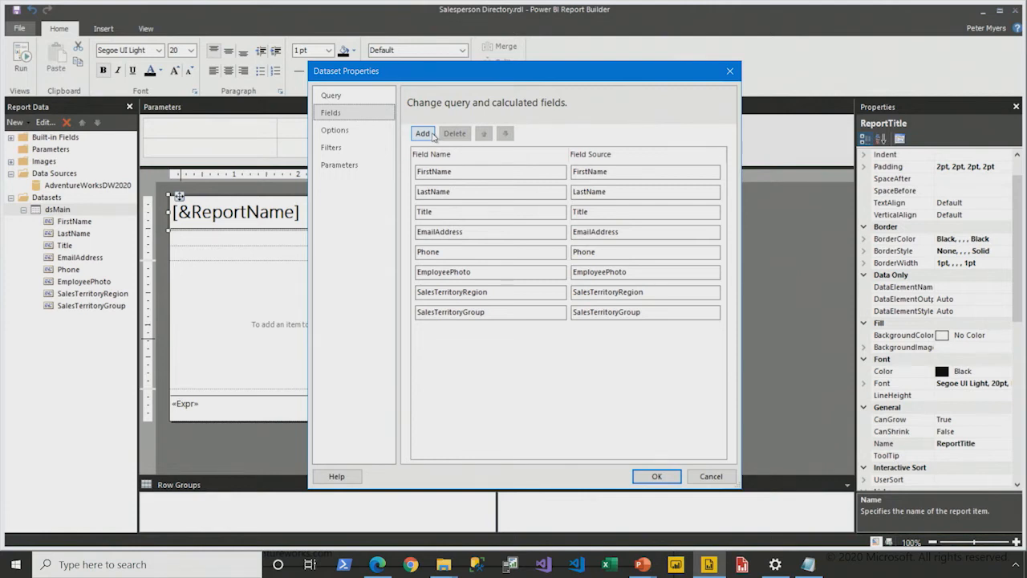
pyautogui.click(431, 135)
pyautogui.click(440, 151)
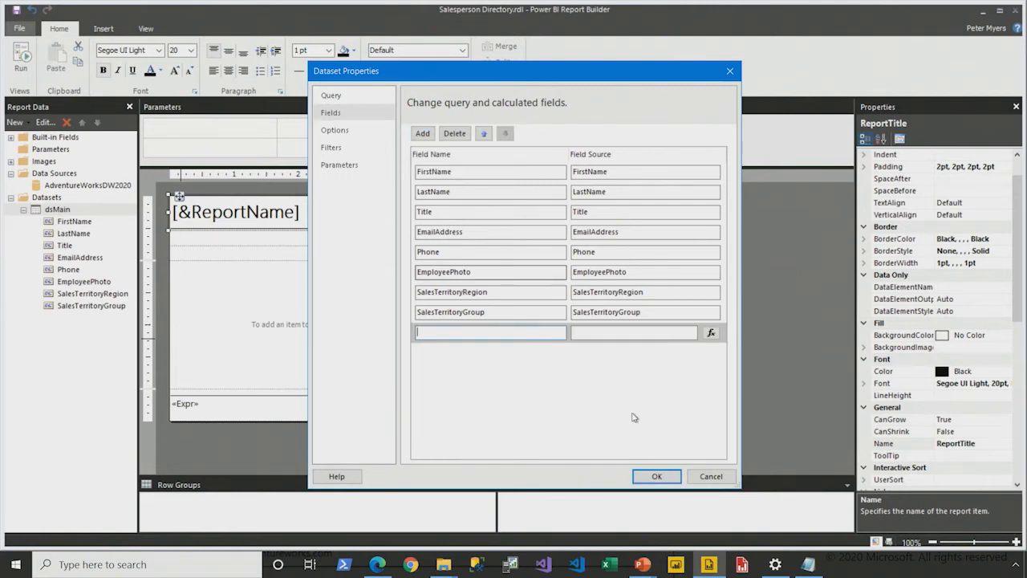
pyautogui.write('Salesperson')
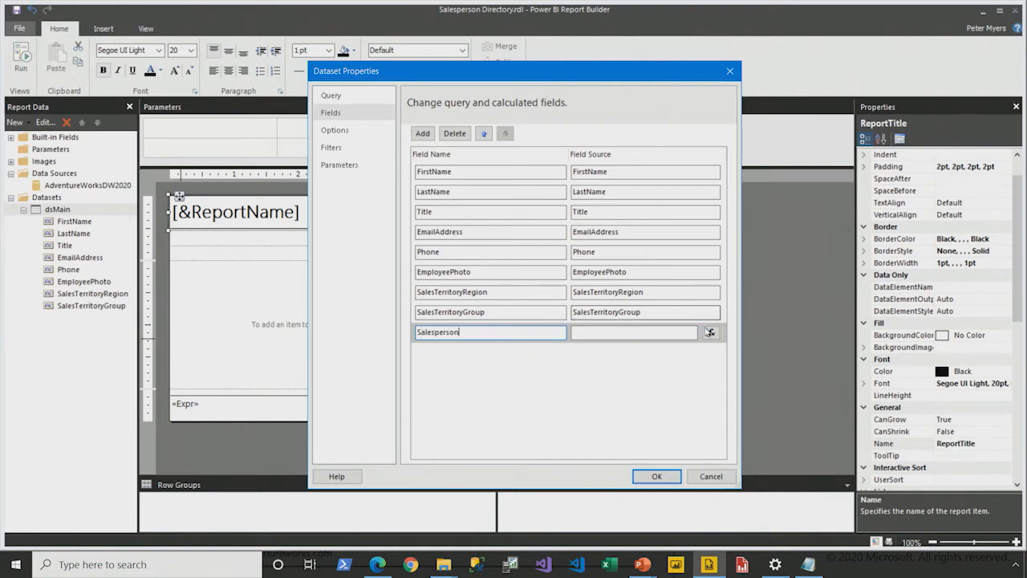
# - Build the Salesperson expression =Fields!FirstName.Value & " " & Fields!LastName.Value from the dsMain fields
pyautogui.click(711, 332)
pyautogui.click(392, 291)
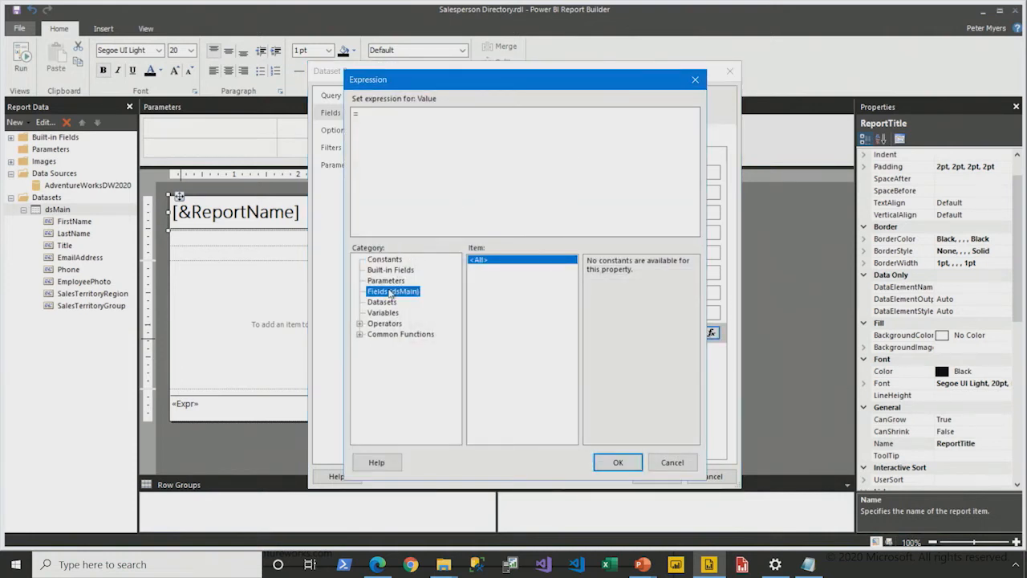
pyautogui.click(378, 115)
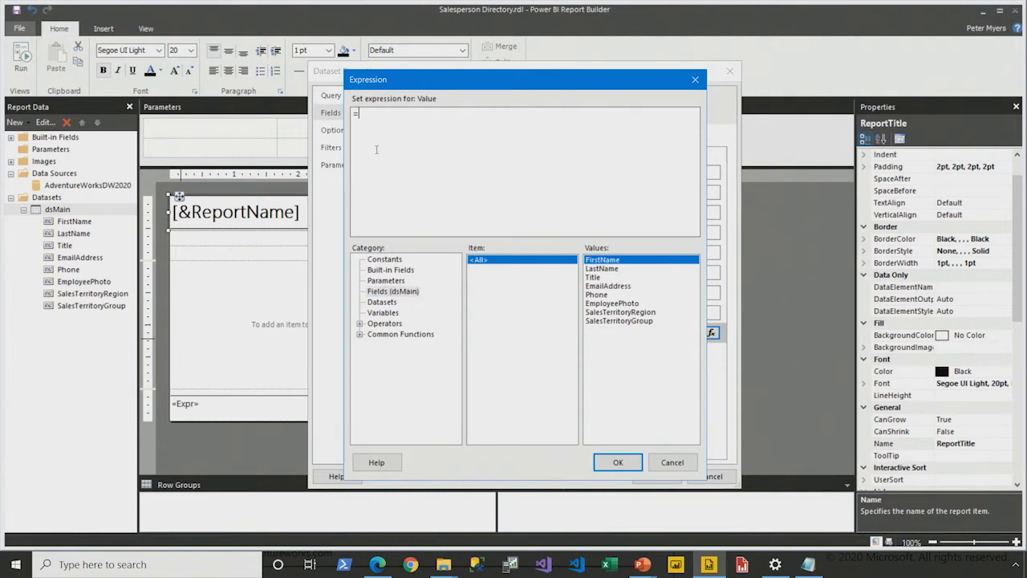
pyautogui.doubleClick(612, 260)
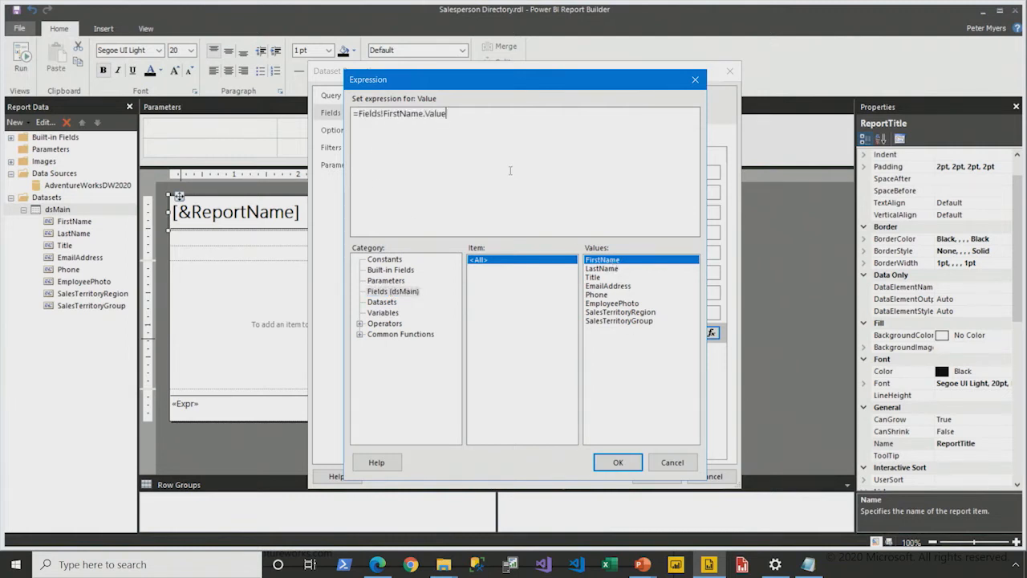
pyautogui.write('& " " &')
pyautogui.doubleClick(600, 269)
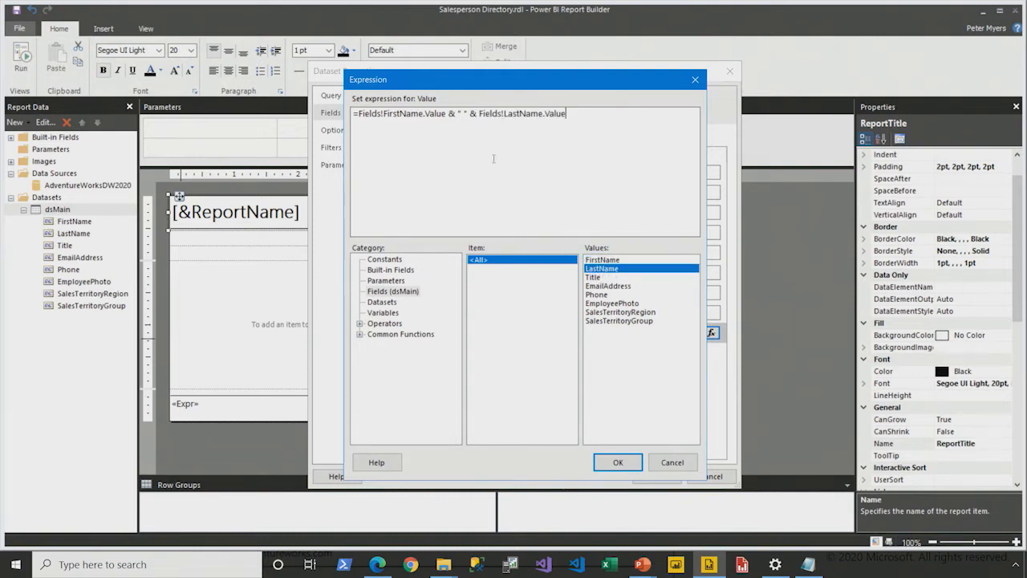
# - Reduce the expression to the LastName field, wrap it in the UCase text function and append a concatenation operator
pyautogui.moveTo(483, 114); pyautogui.dragTo(358, 114)
pyautogui.press('Delete')
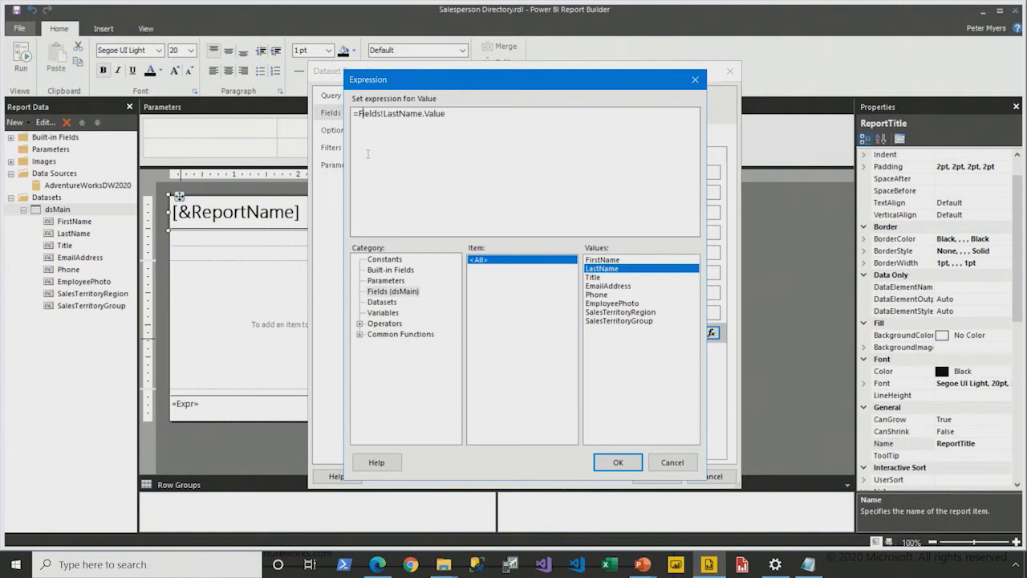
pyautogui.click(360, 335)
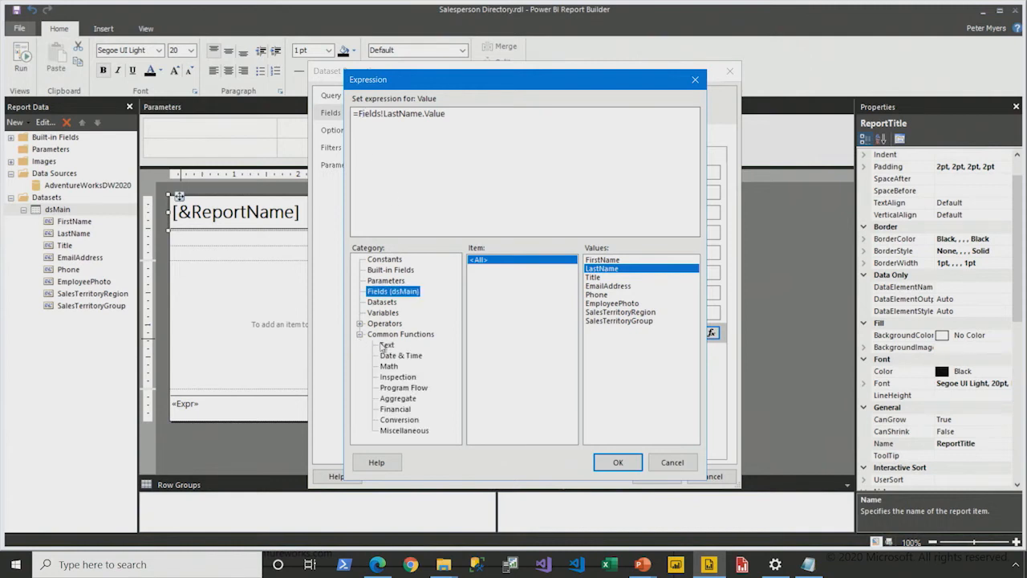
pyautogui.click(388, 346)
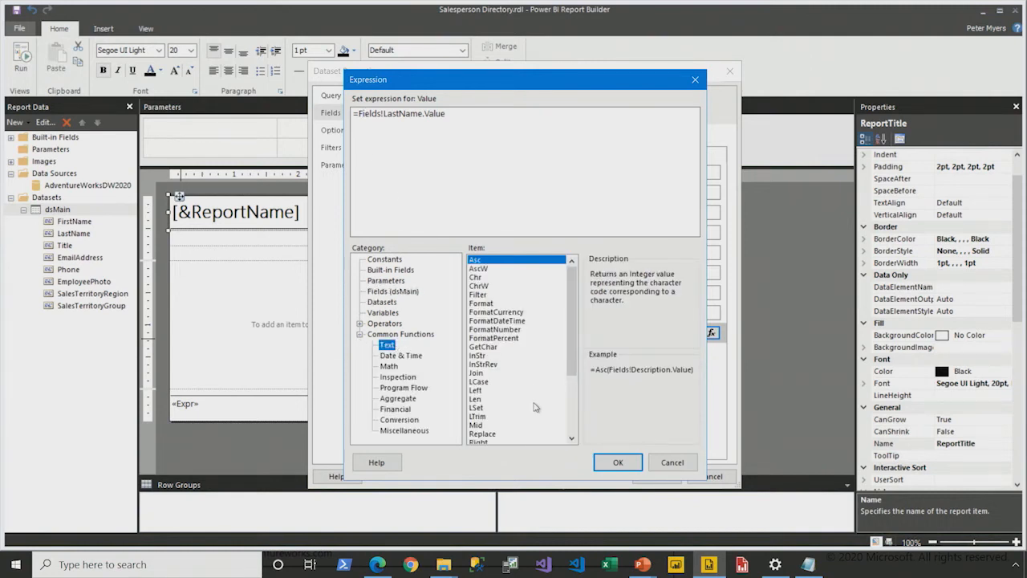
pyautogui.scroll(-4, 533, 407)
pyautogui.click(479, 434)
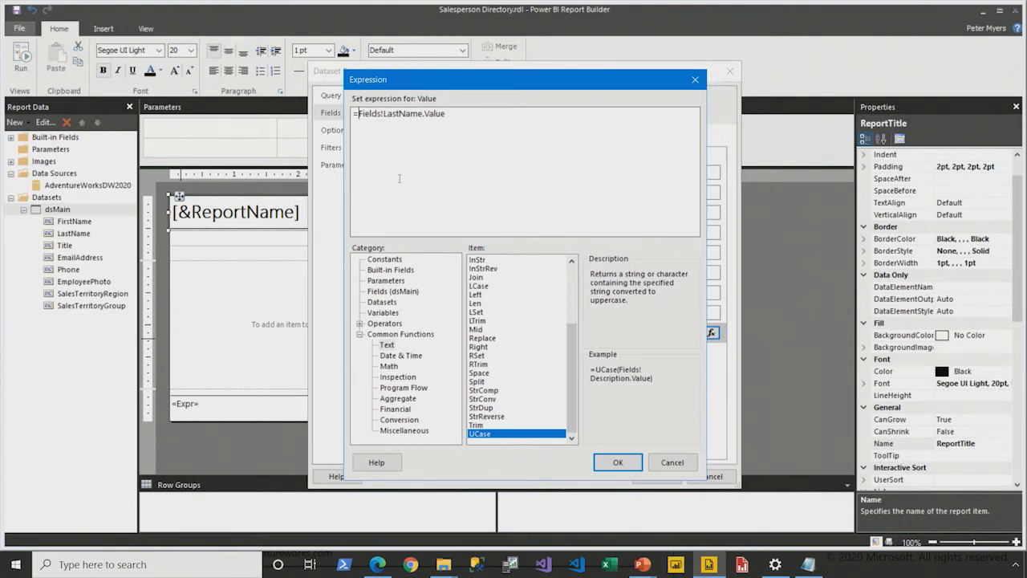
pyautogui.write('UCase(')
pyautogui.click(475, 115)
pyautogui.write(') & ')
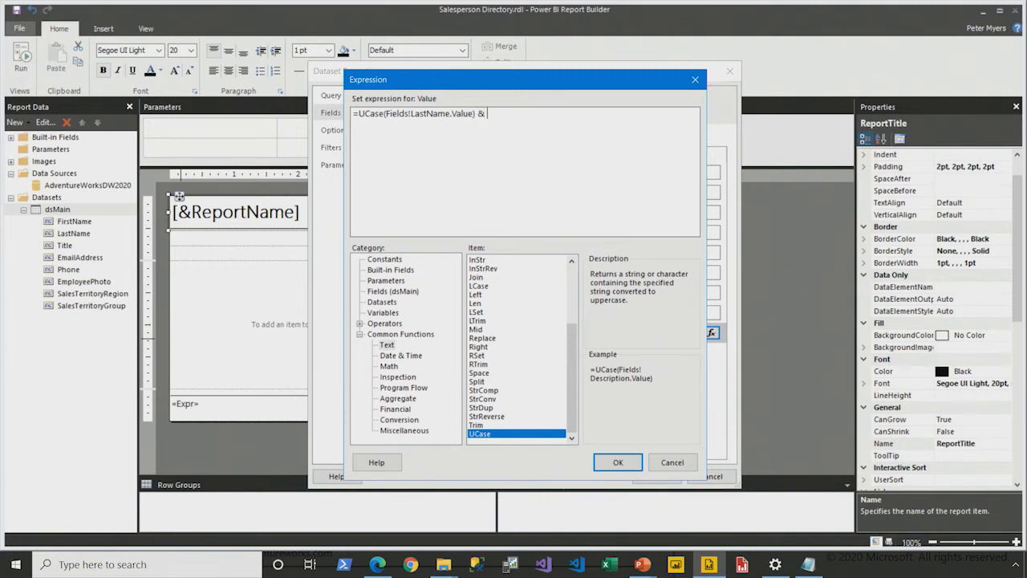
# - Complete the expression with the separator ", " followed by & Fields!FirstName.Value
pyautogui.write('", " &')
pyautogui.click(401, 292)
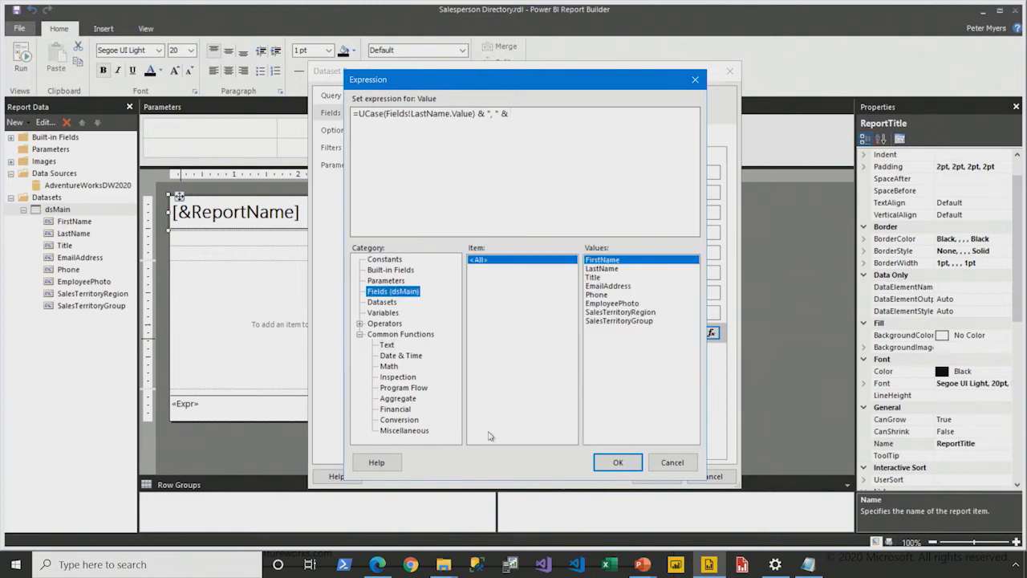
pyautogui.doubleClick(603, 269)
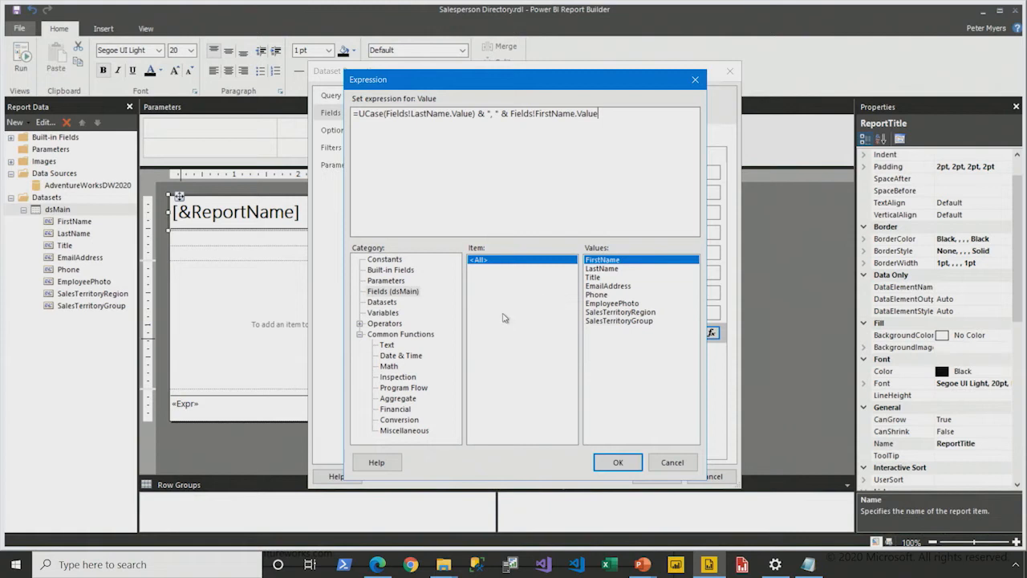
# - Look through the common text functions and examine the description and example of InStr
pyautogui.click(387, 344)
pyautogui.moveTo(565, 315); pyautogui.dragTo(575, 351)
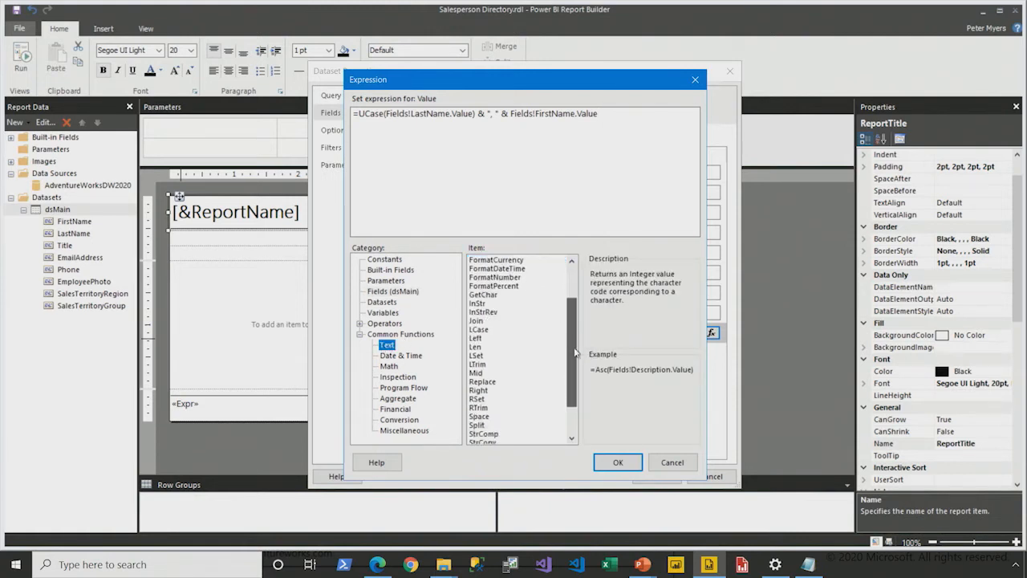
pyautogui.click(486, 303)
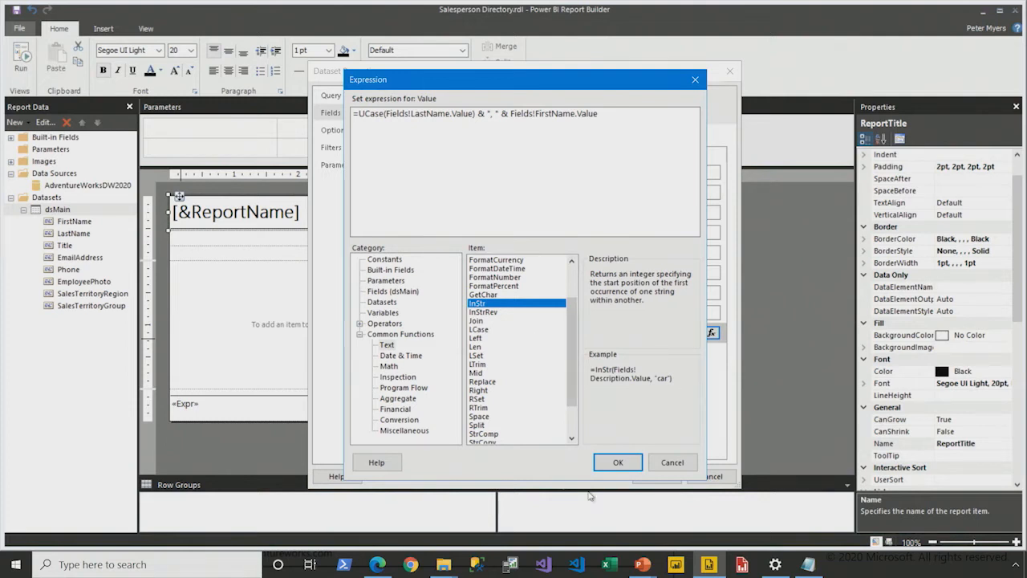
# - Accept the Salesperson expression, save the dsMain dataset changes, and select the new field in the dataset
pyautogui.click(611, 463)
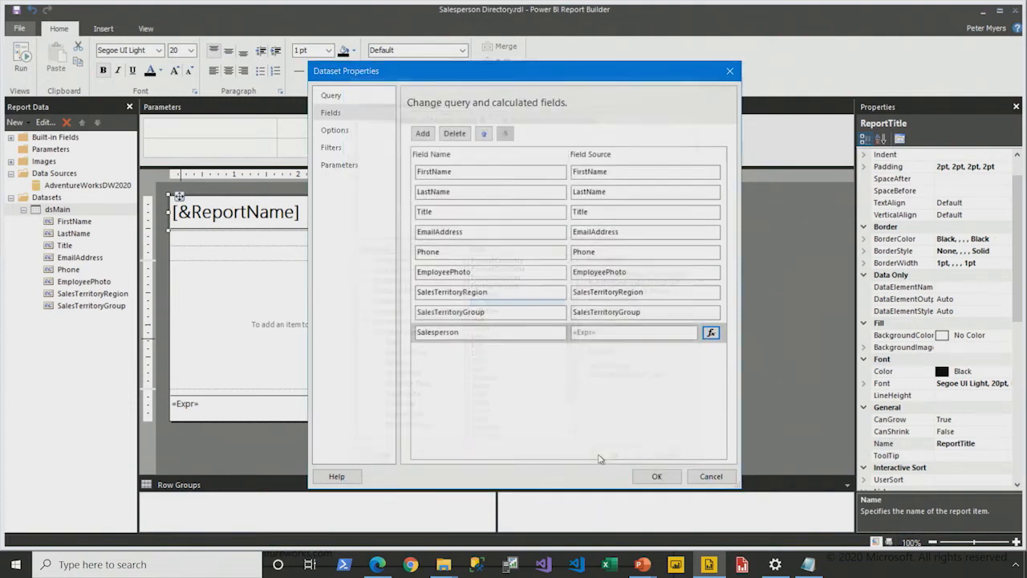
pyautogui.click(666, 475)
pyautogui.click(78, 317)
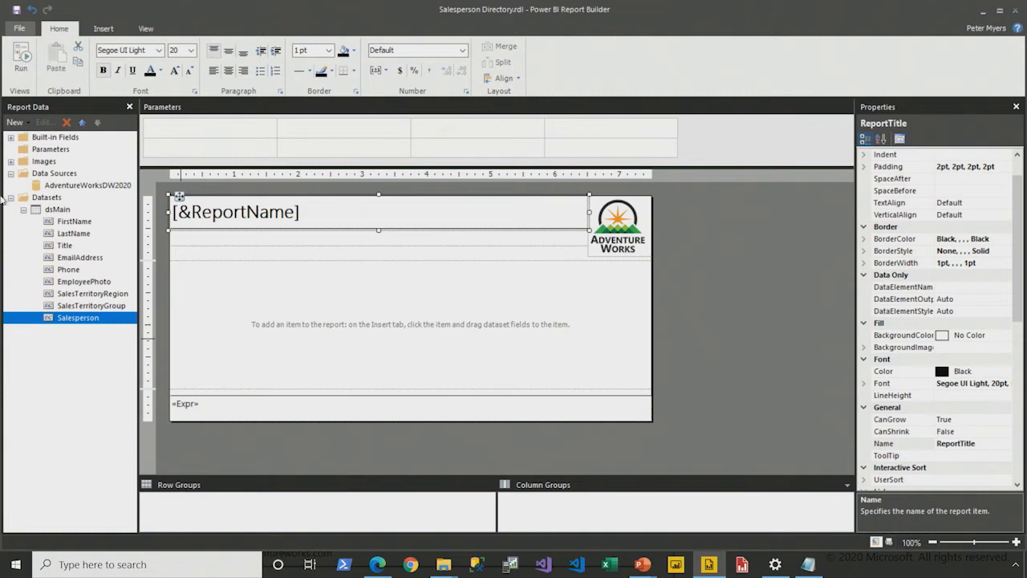
# - Insert a list into the report body
pyautogui.click(260, 304)
pyautogui.rightClick(211, 291)
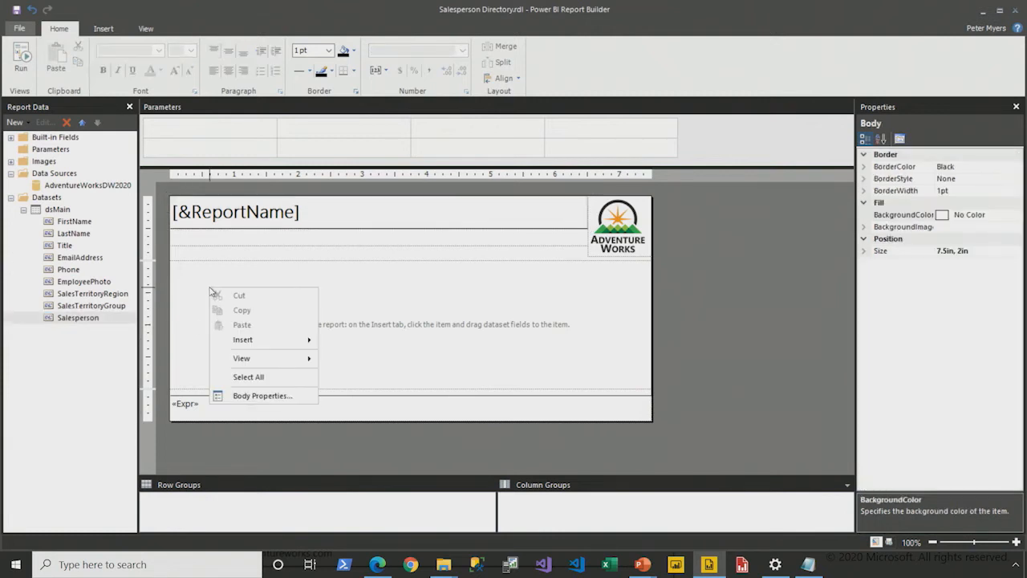
pyautogui.moveTo(276, 340)
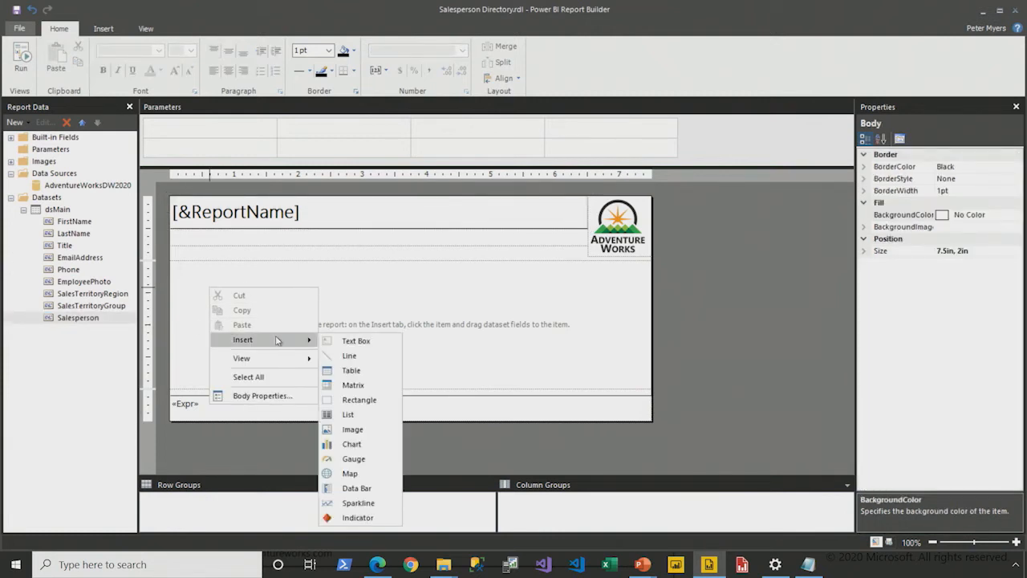
pyautogui.click(370, 414)
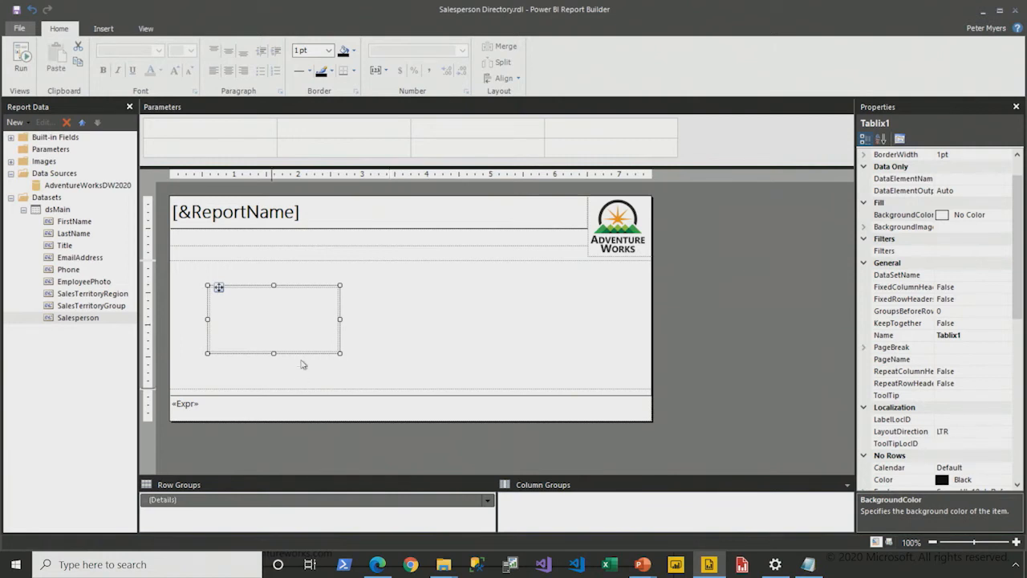
# - Set the list's location to Left 0 in and Top 0 in within the report body
pyautogui.moveTo(1016, 309); pyautogui.dragTo(1018, 480)
pyautogui.click(865, 359)
pyautogui.click(902, 372)
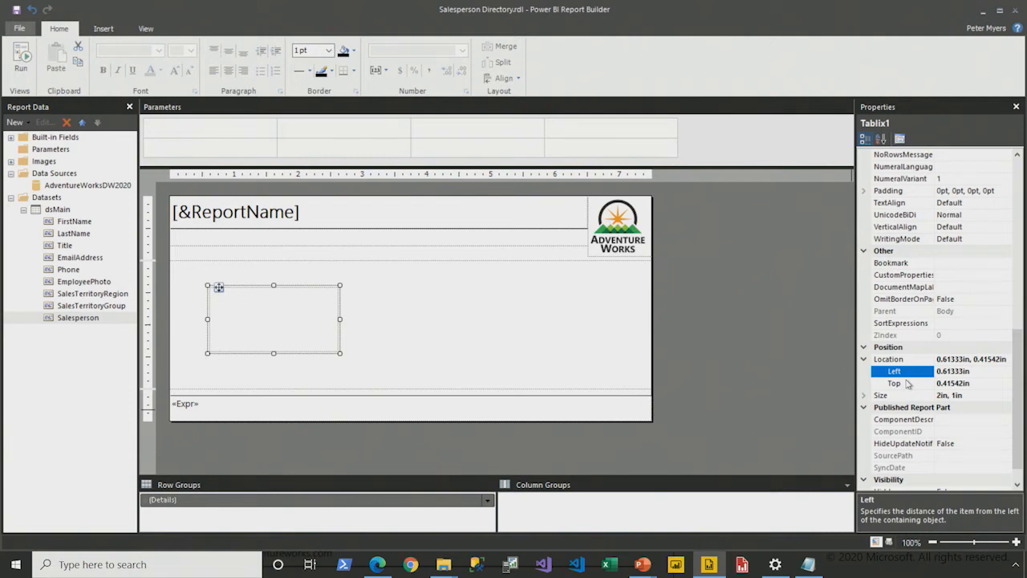
pyautogui.write('0')
pyautogui.click(905, 384)
pyautogui.write('0')
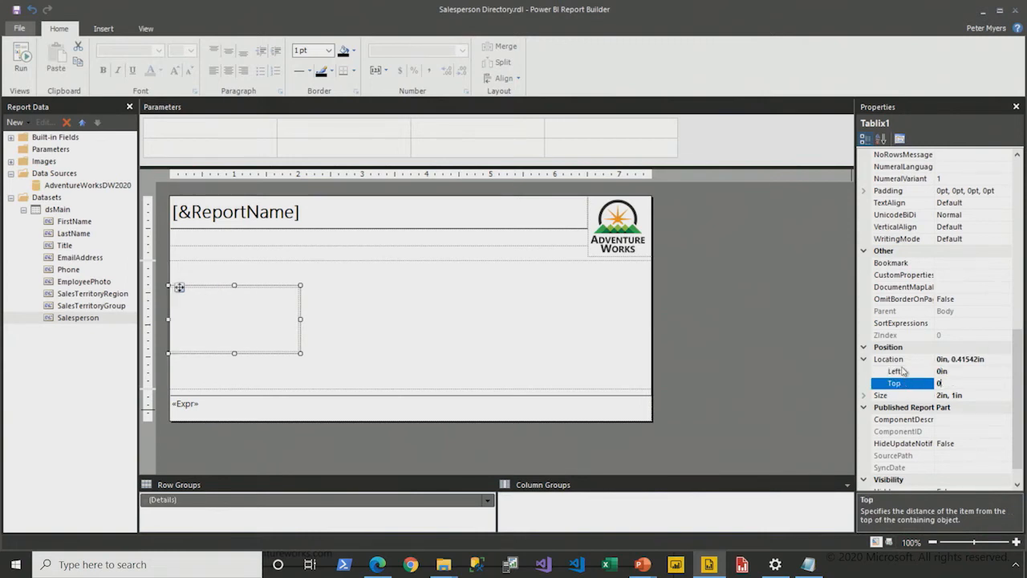
pyautogui.click(902, 371)
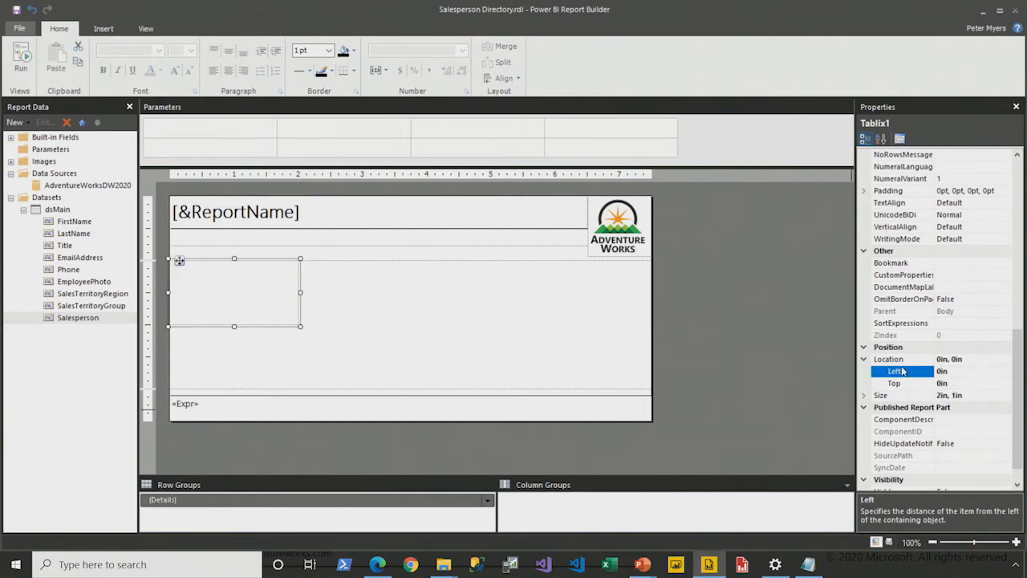
# - Set the list's size to 7.5 in wide and 1.6 in high
pyautogui.click(865, 396)
pyautogui.click(906, 407)
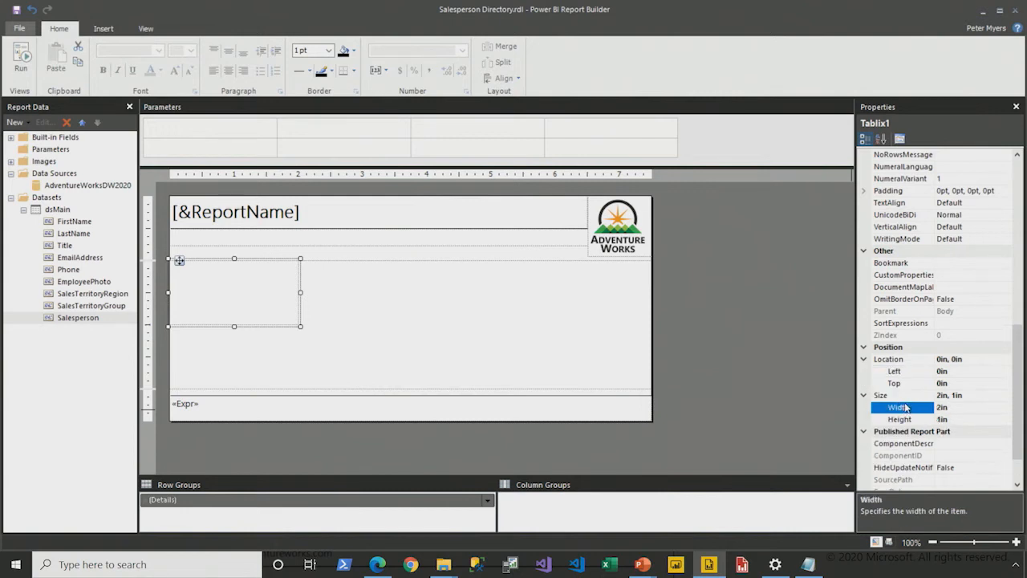
pyautogui.write('7.5')
pyautogui.press('Return')
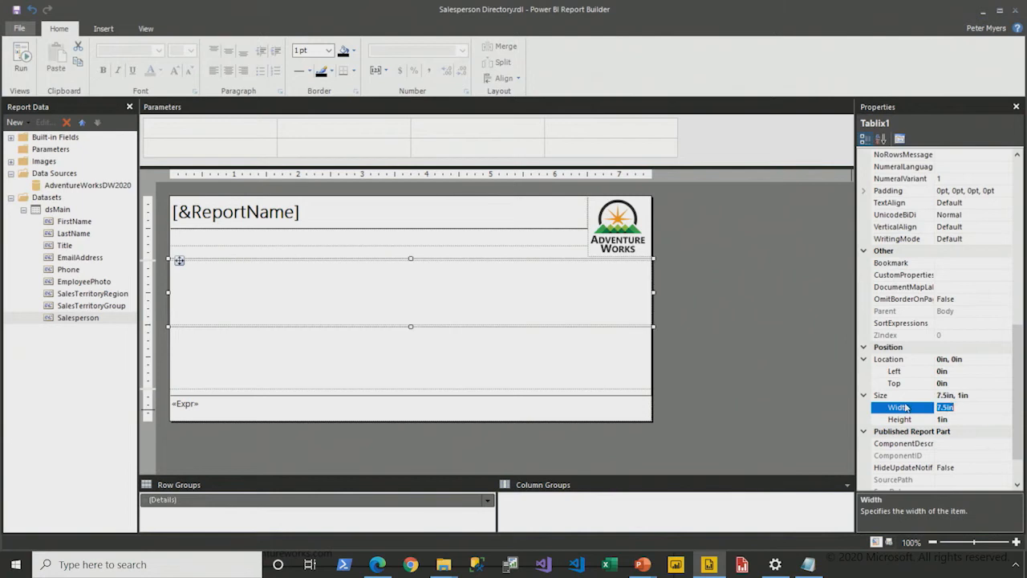
pyautogui.click(906, 418)
pyautogui.write('1.6')
pyautogui.press('Return')
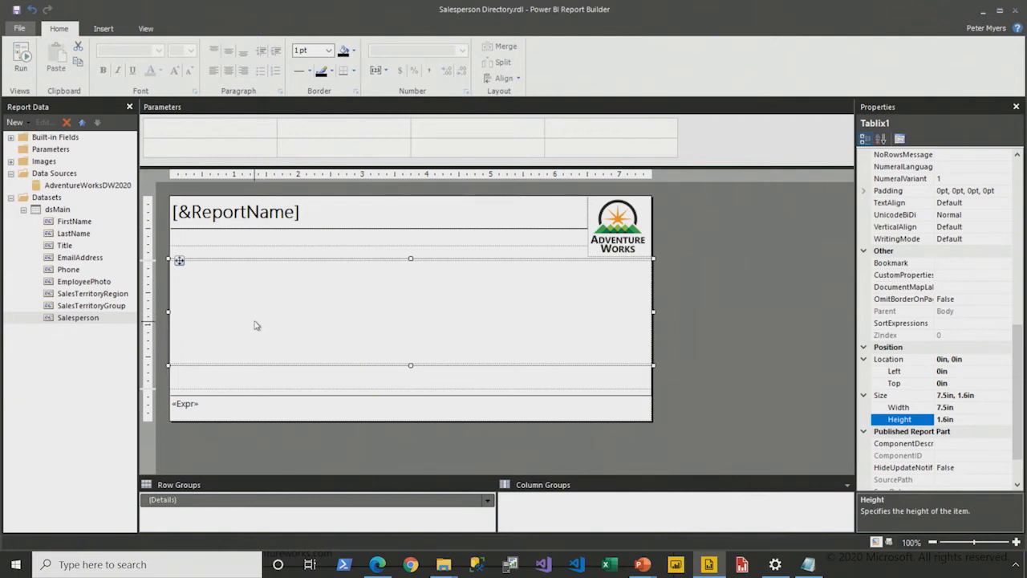
# - Place the Salesperson field from dsMain inside the list
pyautogui.moveTo(88, 319); pyautogui.dragTo(256, 282)
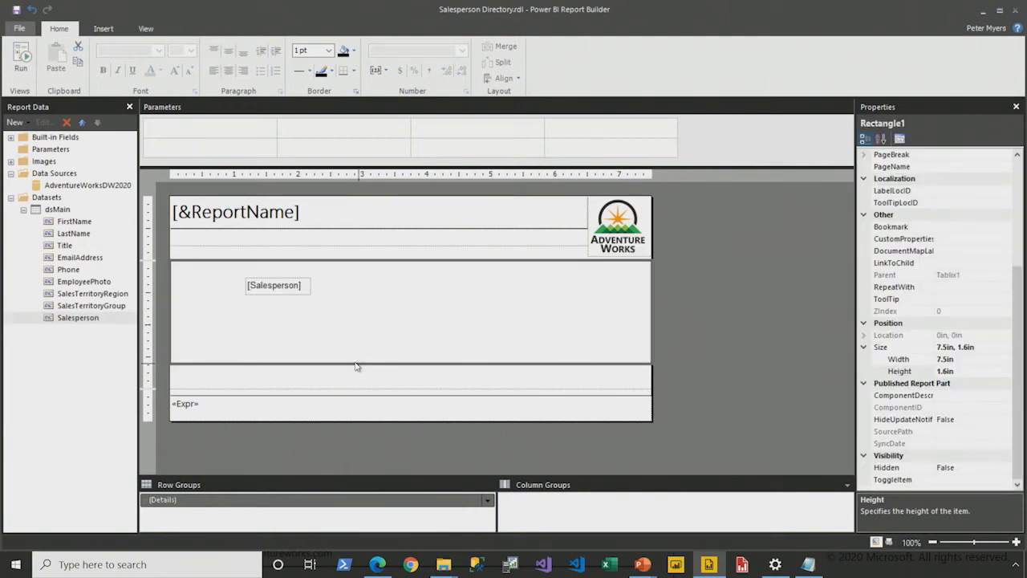
pyautogui.click(299, 296)
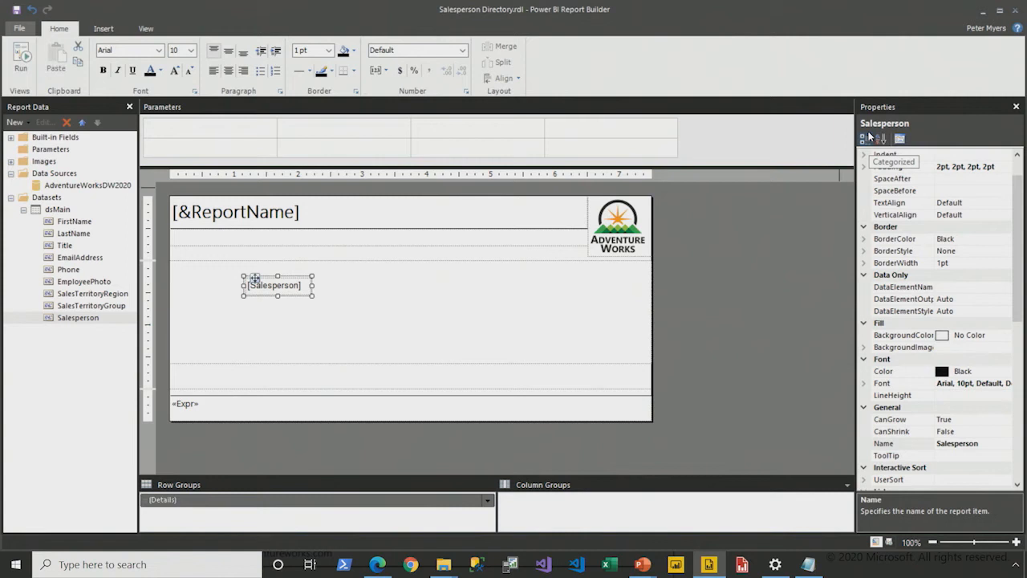
pyautogui.click(299, 333)
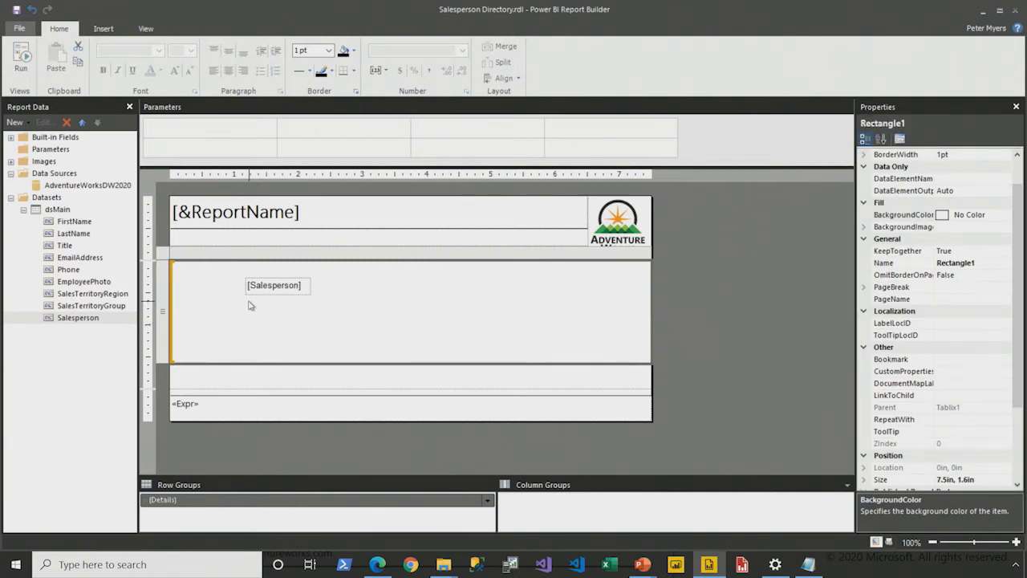
# - Examine the value expression behind the Salesperson text box without changing it
pyautogui.rightClick(289, 290)
pyautogui.click(347, 395)
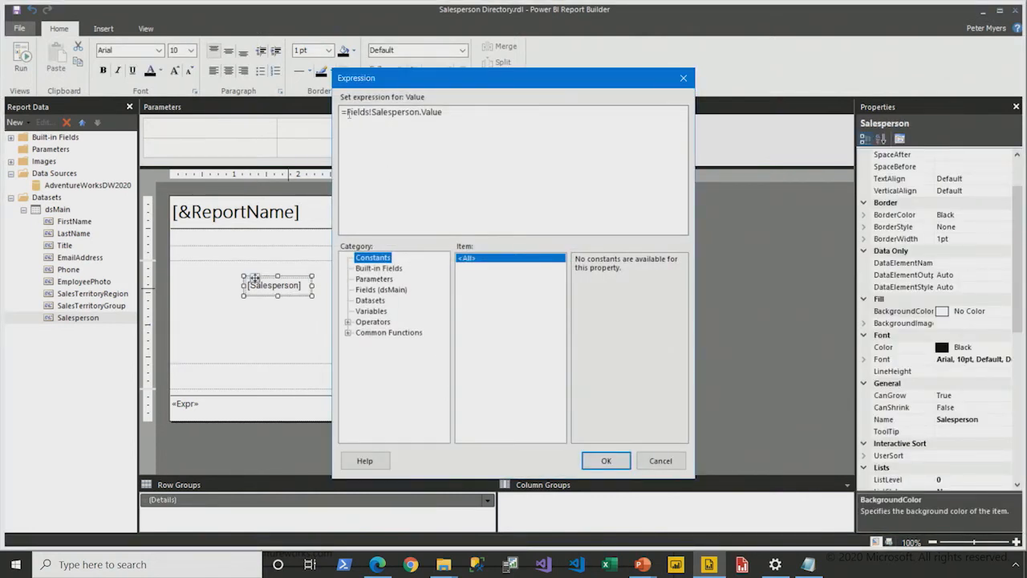
pyautogui.moveTo(347, 113); pyautogui.dragTo(454, 112)
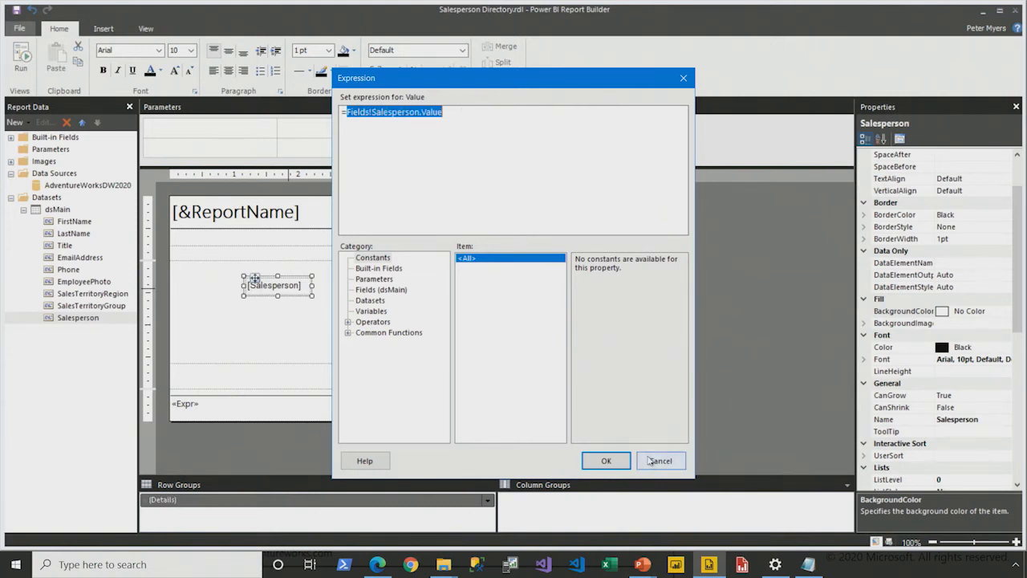
pyautogui.click(656, 464)
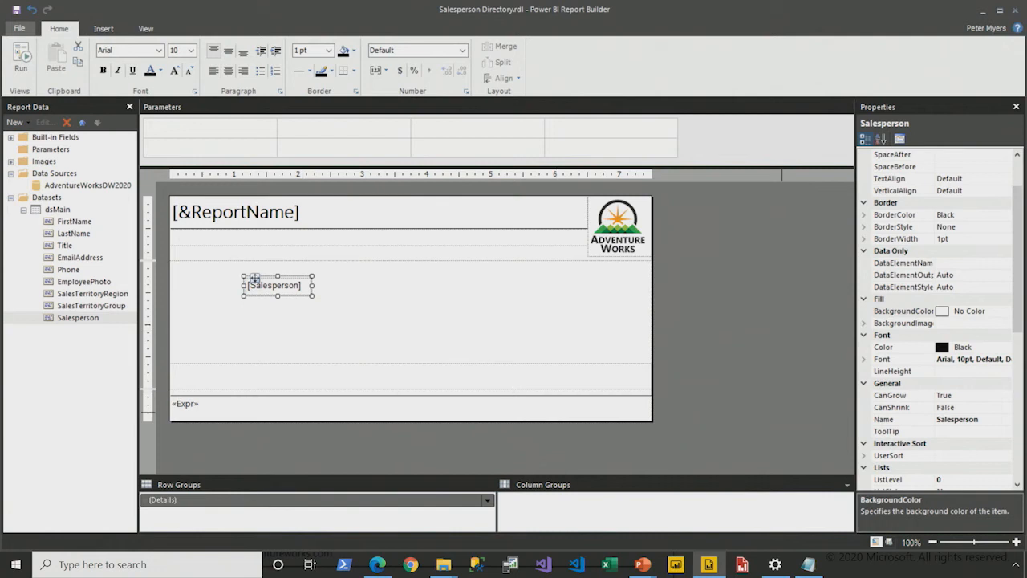
# - Set the Salesperson text box's font size to 18 pt
pyautogui.scroll(2, 1022, 198)
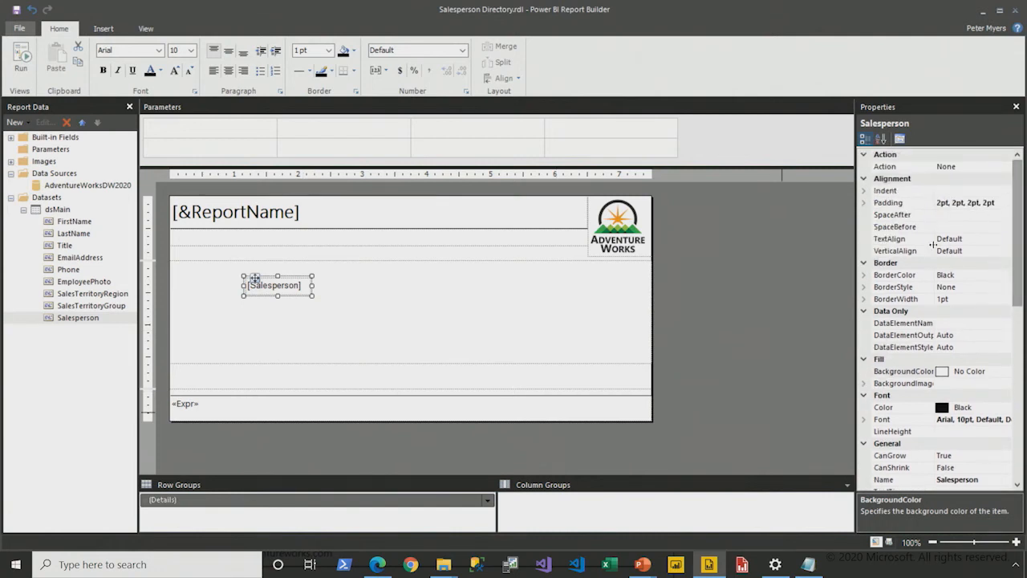
pyautogui.click(865, 419)
pyautogui.scroll(-2, 903, 430)
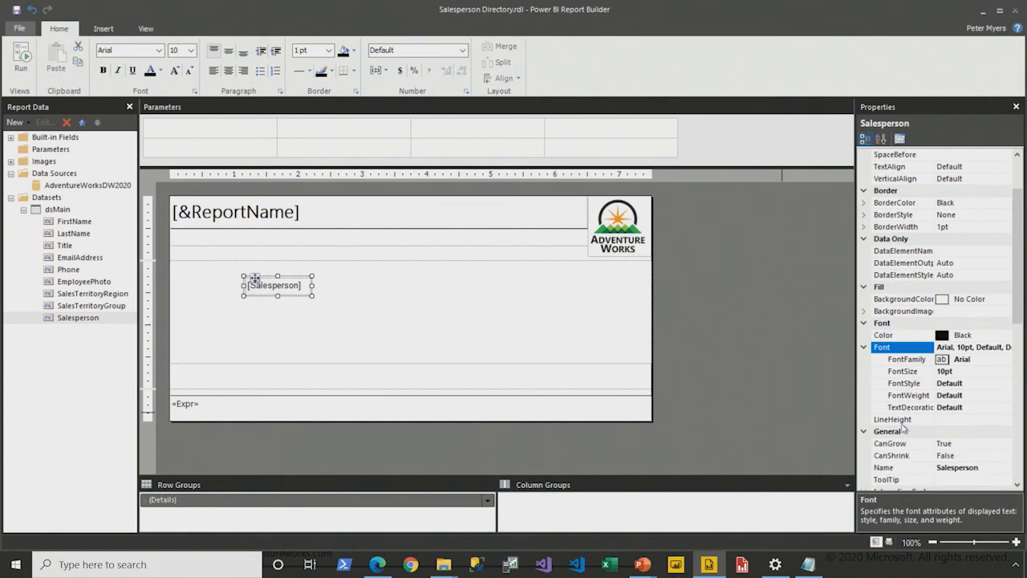
pyautogui.click(912, 373)
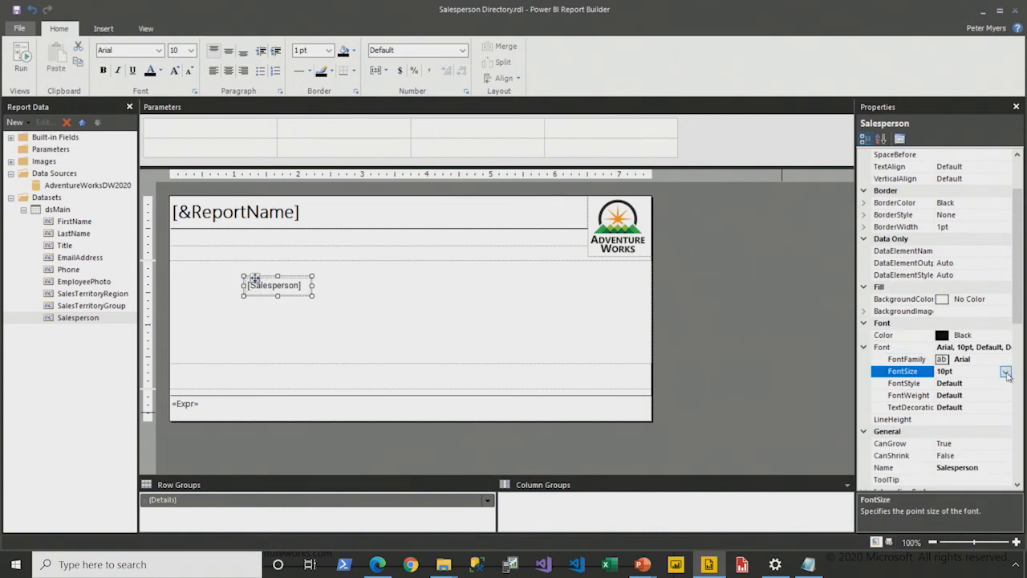
pyautogui.click(1005, 373)
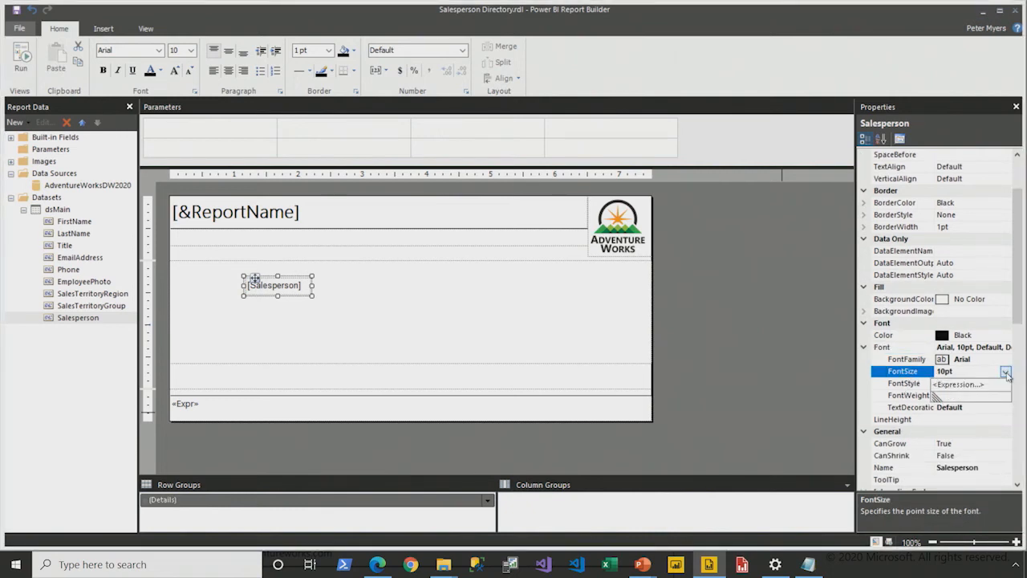
pyautogui.click(1005, 372)
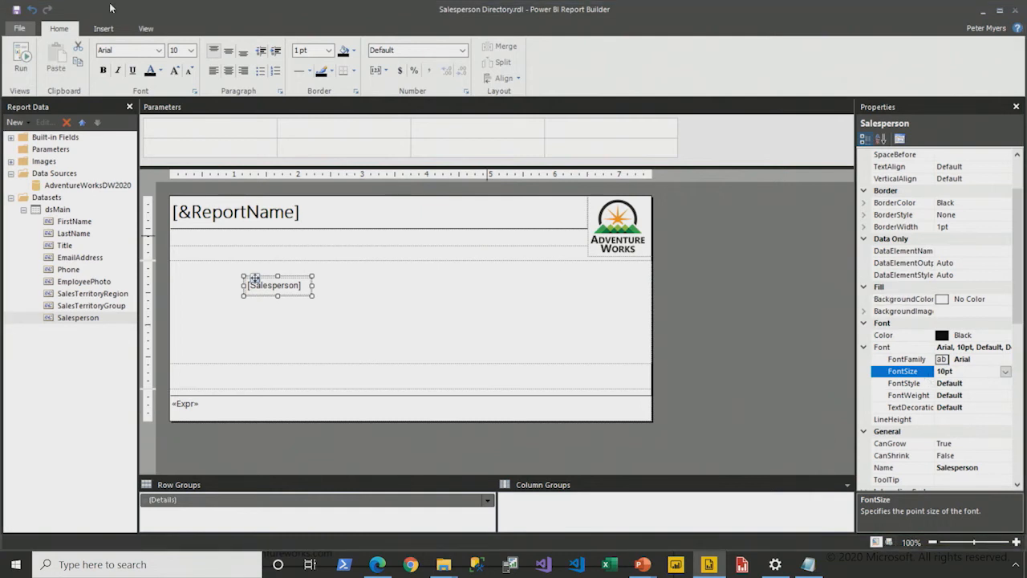
pyautogui.click(191, 50)
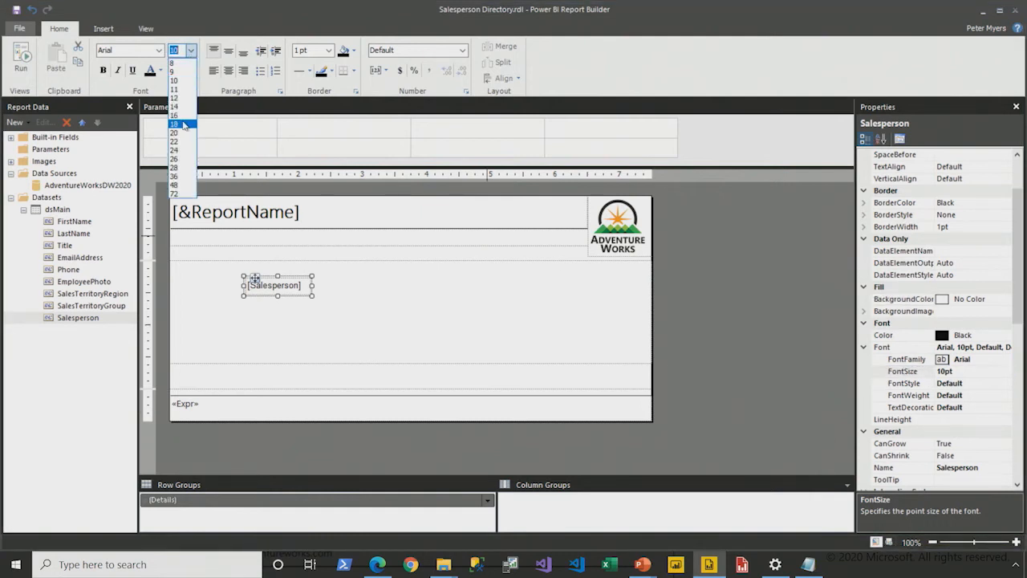
pyautogui.click(174, 123)
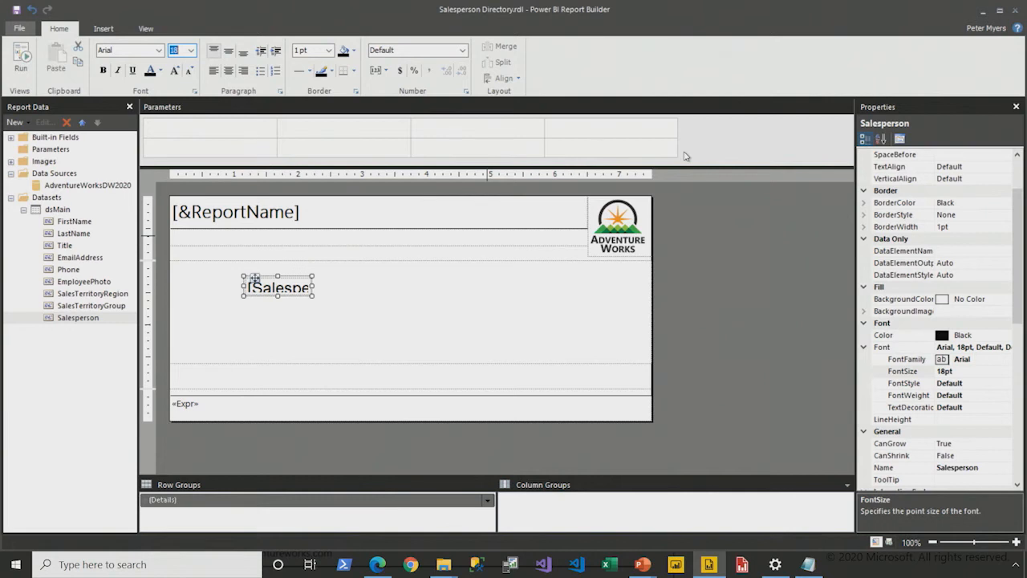
# - Set the Salesperson text box's location to Left 1.2 in and Top 0 in within the list
pyautogui.scroll(-8, 930, 297)
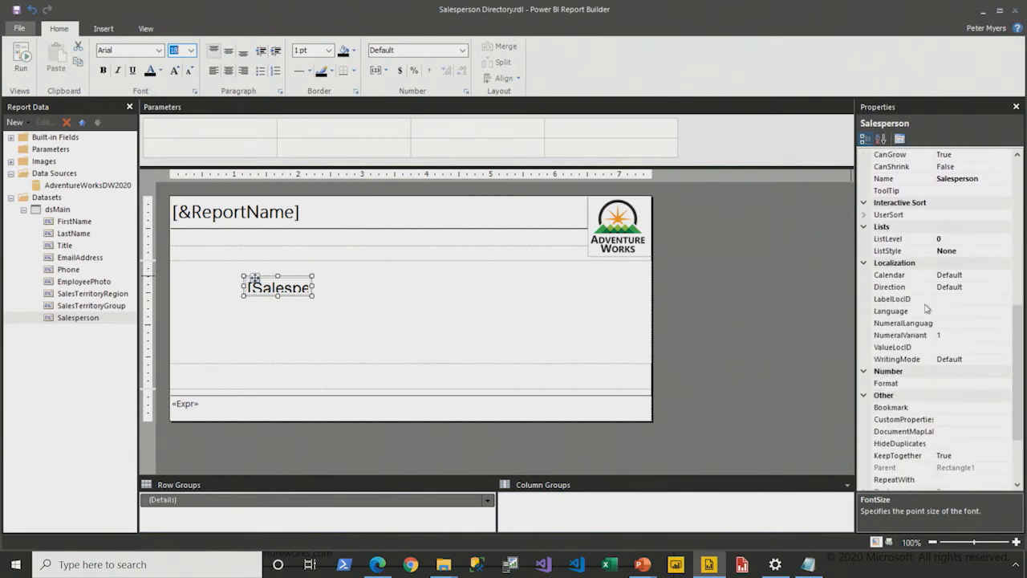
pyautogui.scroll(-3, 927, 313)
pyautogui.click(864, 420)
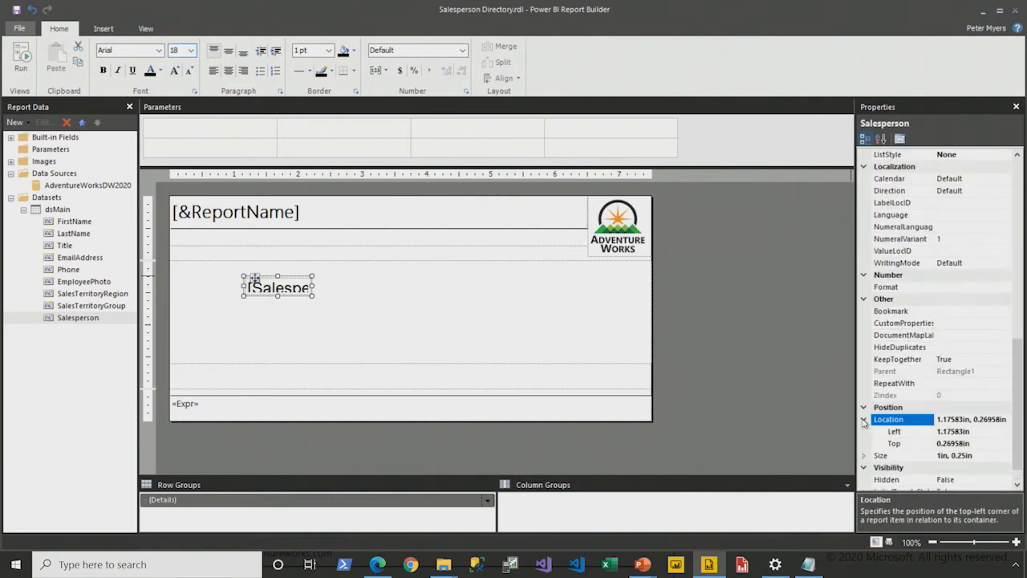
pyautogui.click(896, 432)
pyautogui.write('1.2')
pyautogui.press('Return')
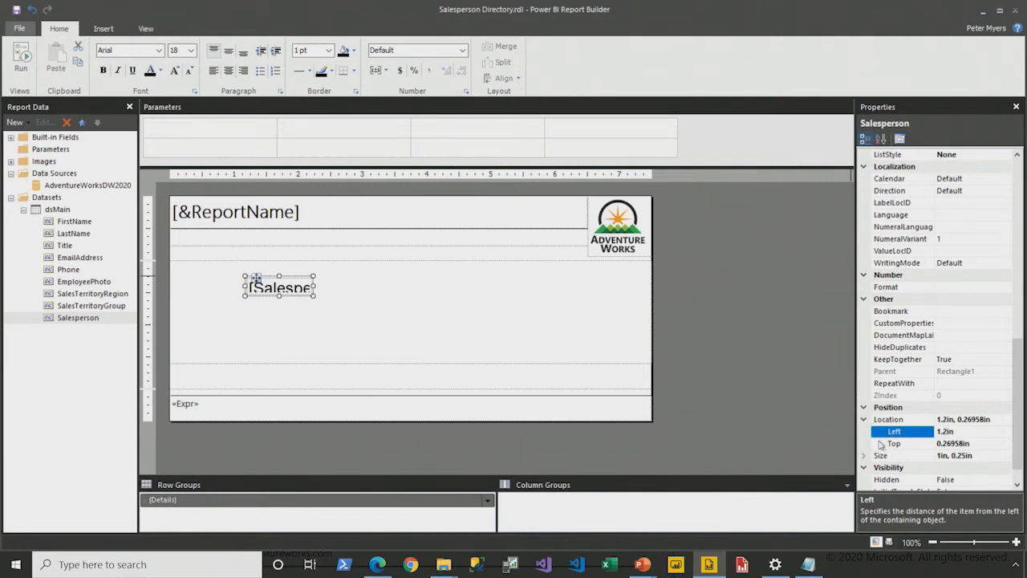
pyautogui.click(880, 445)
pyautogui.write('0')
pyautogui.press('Return')
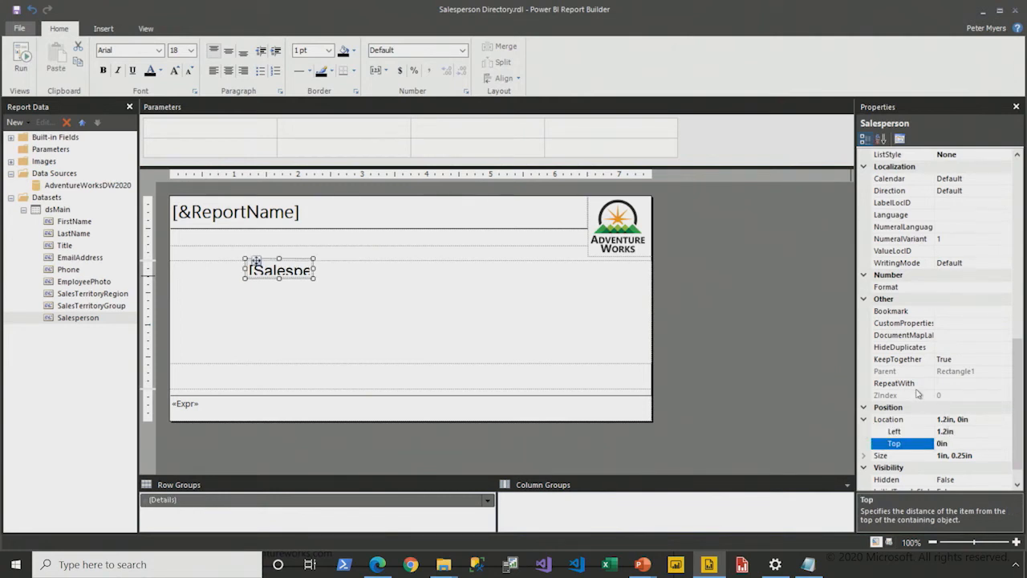
# - Set the Salesperson text box's size to 6.3 in wide and 0.3 in high
pyautogui.scroll(-1, 928, 392)
pyautogui.click(864, 432)
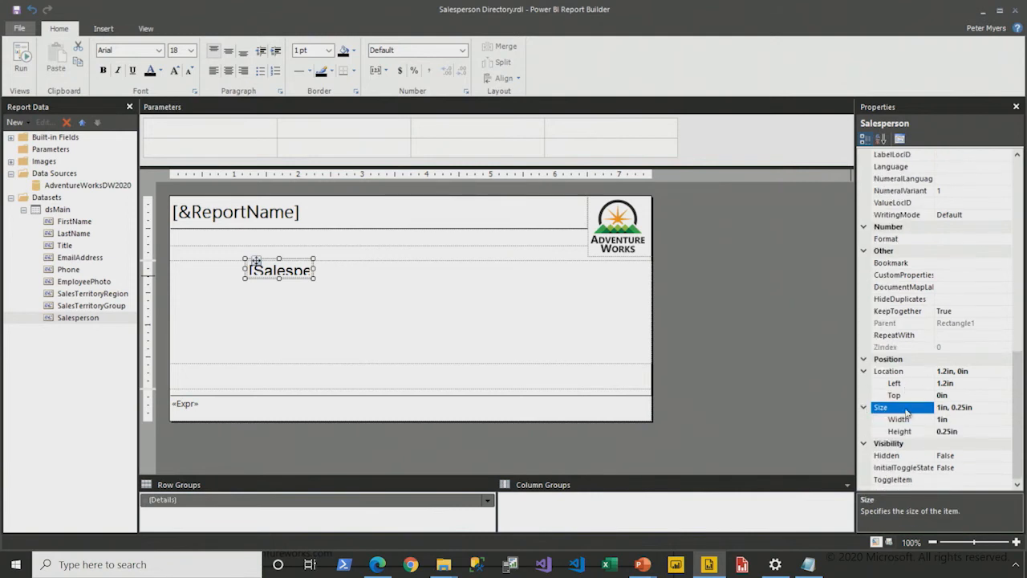
pyautogui.click(898, 420)
pyautogui.write('6.3')
pyautogui.press('Return')
pyautogui.click(905, 431)
pyautogui.write('0.3')
pyautogui.press('Return')
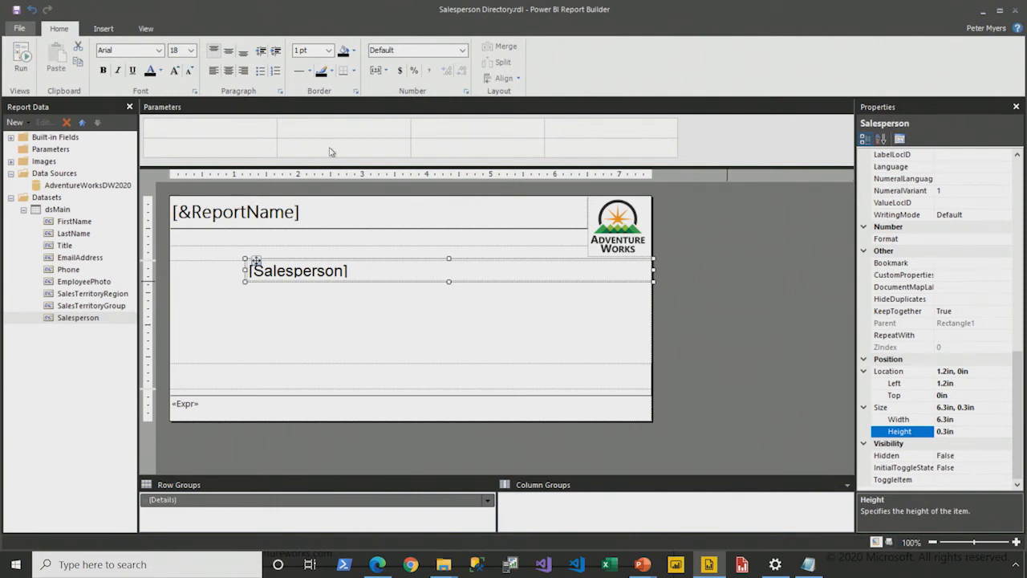
# - Run the report to preview the salesperson list, and return to the design view
pyautogui.click(22, 62)
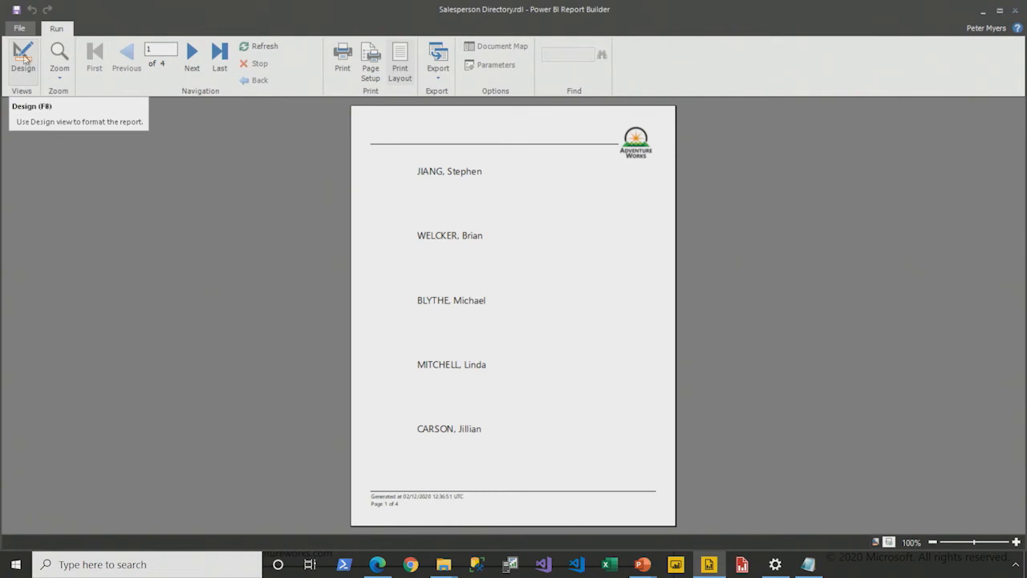
pyautogui.click(22, 58)
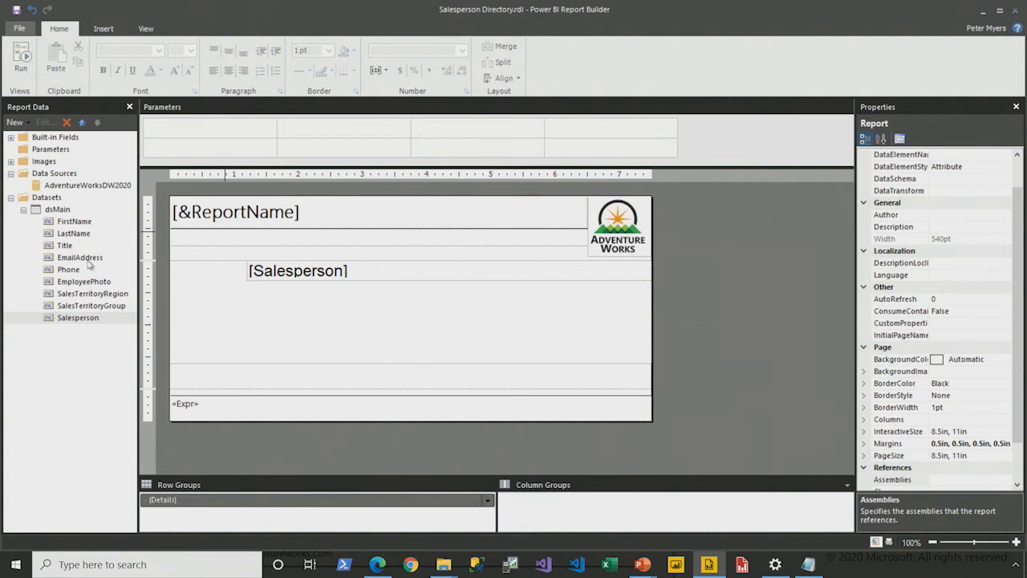
# - Add the Title field directly beneath Salesperson, widened to the list's right edge, and place the Phone field below it
pyautogui.moveTo(73, 251); pyautogui.dragTo(352, 305)
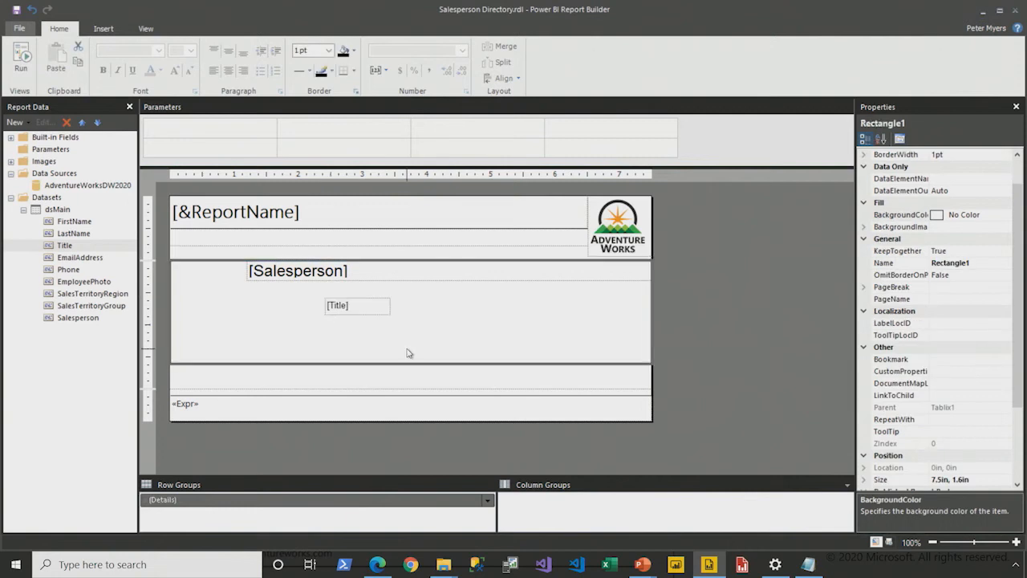
pyautogui.click(335, 299)
pyautogui.moveTo(335, 299); pyautogui.dragTo(654, 302)
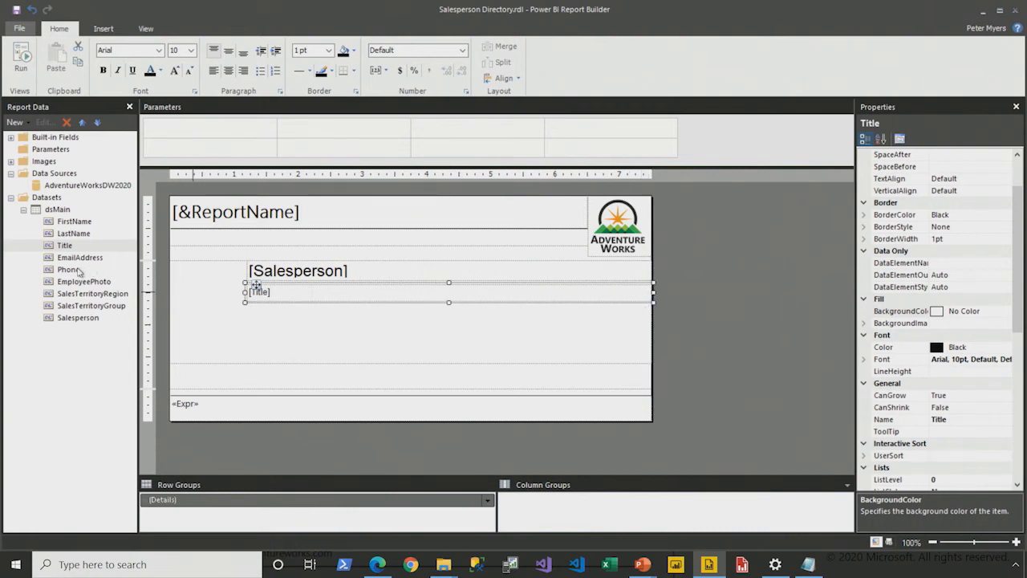
pyautogui.moveTo(77, 272); pyautogui.dragTo(249, 319)
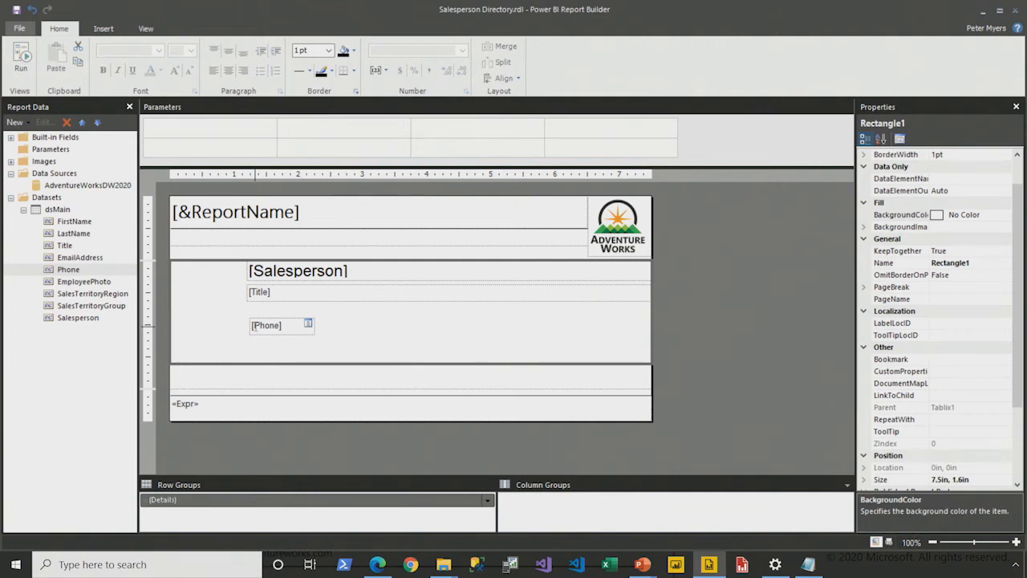
pyautogui.click(102, 294)
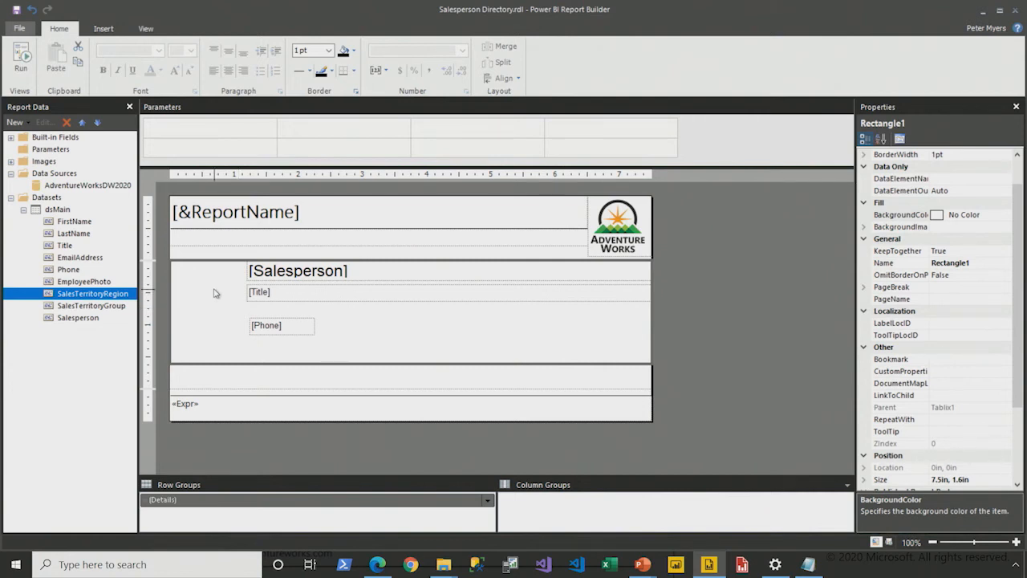
# - Add a calculated field named GroupRegion to the dsMain dataset, removing the surplus blank field row
pyautogui.rightClick(62, 212)
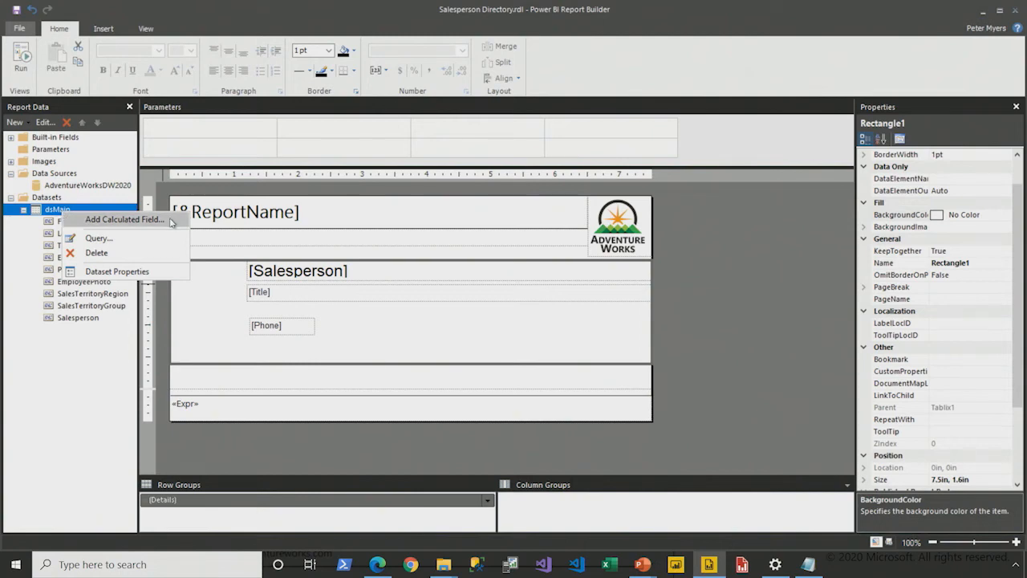
pyautogui.click(124, 219)
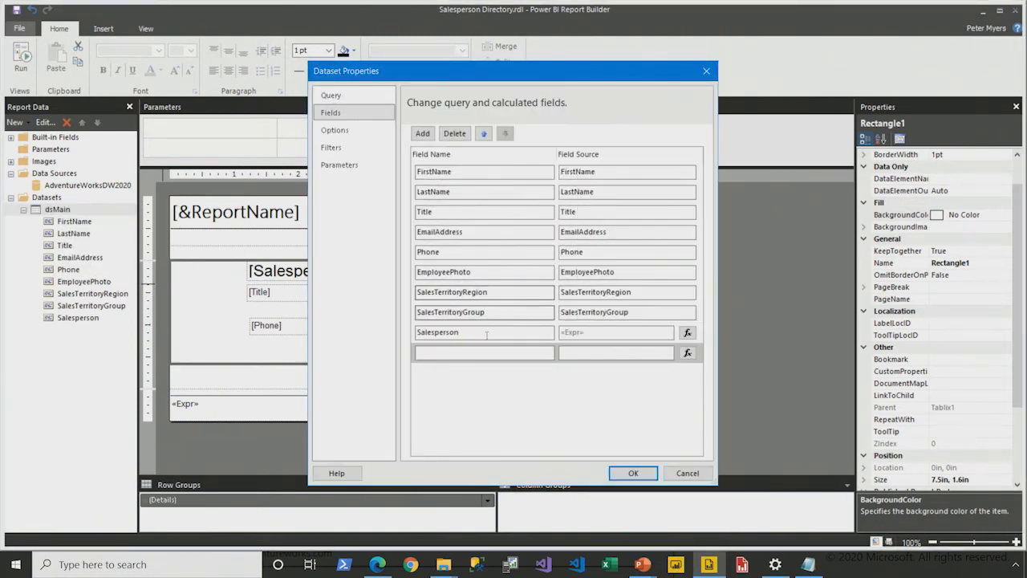
pyautogui.click(422, 133)
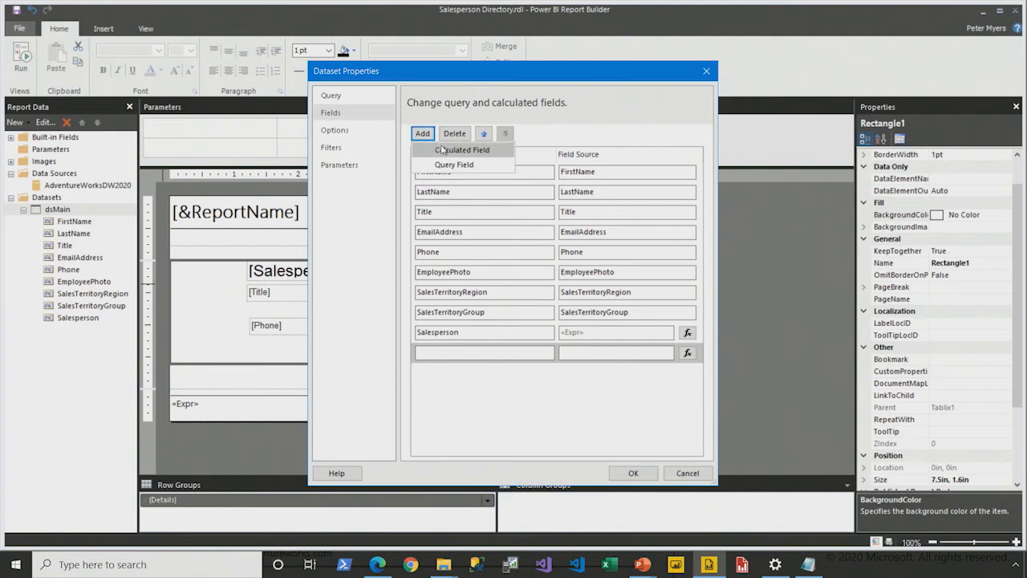
pyautogui.click(444, 150)
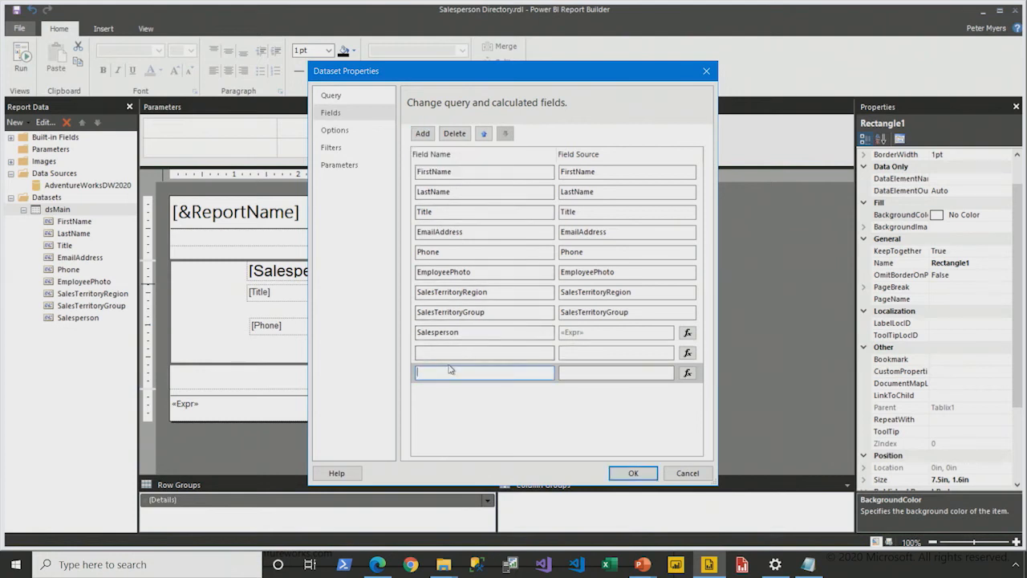
pyautogui.click(454, 133)
pyautogui.click(464, 353)
pyautogui.write('GroupRegion')
# - Define the GroupRegion field as SalesTerritoryGroup & ": " & SalesTerritoryRegion and apply the dataset changes
pyautogui.click(687, 352)
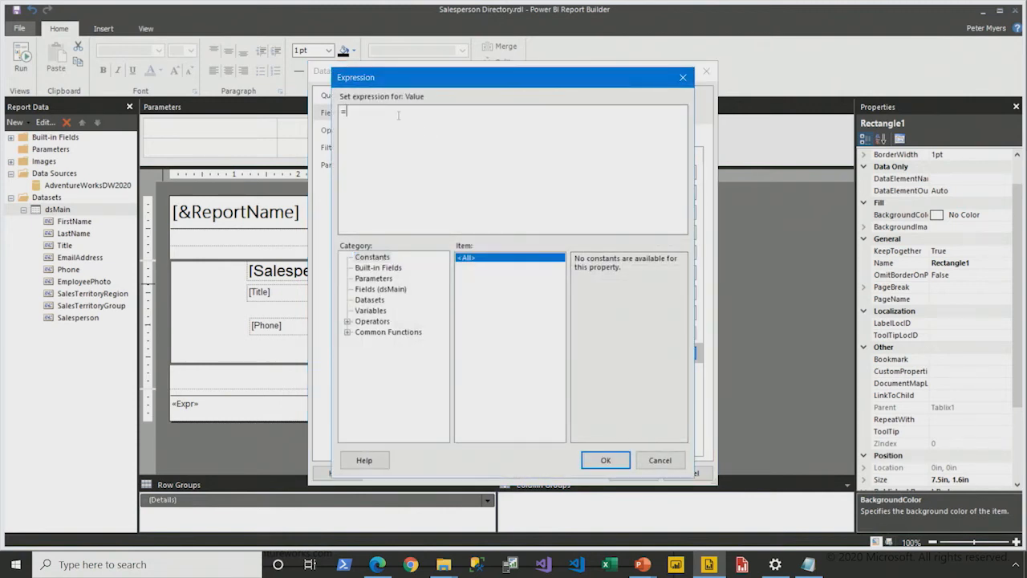
pyautogui.click(393, 290)
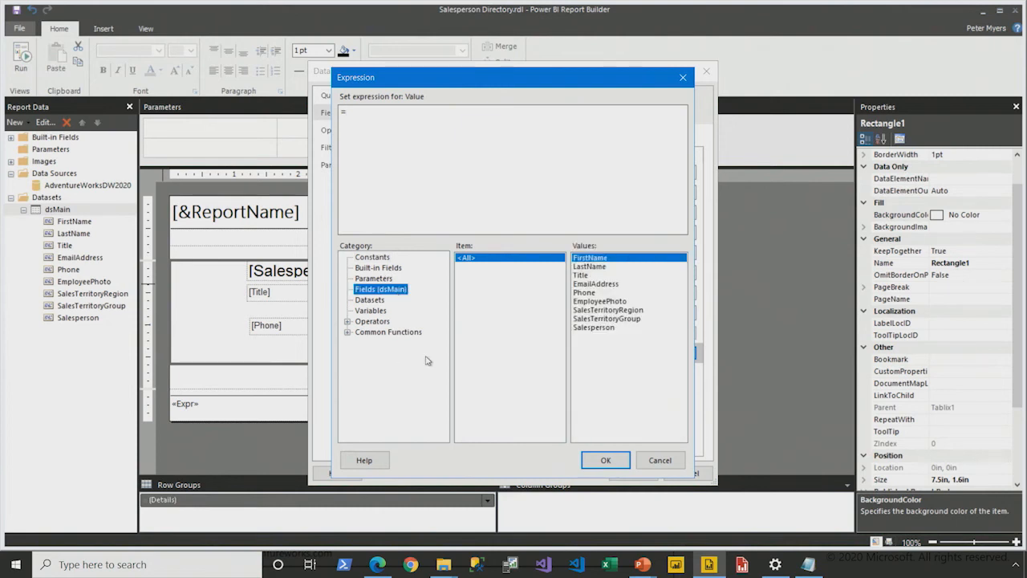
pyautogui.click(635, 319)
pyautogui.doubleClick(635, 320)
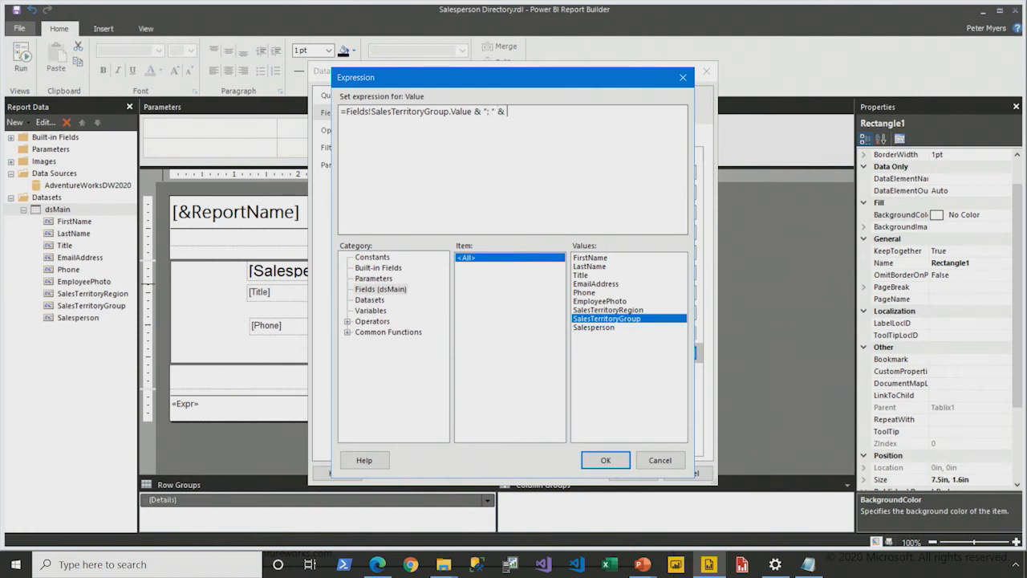
pyautogui.doubleClick(611, 310)
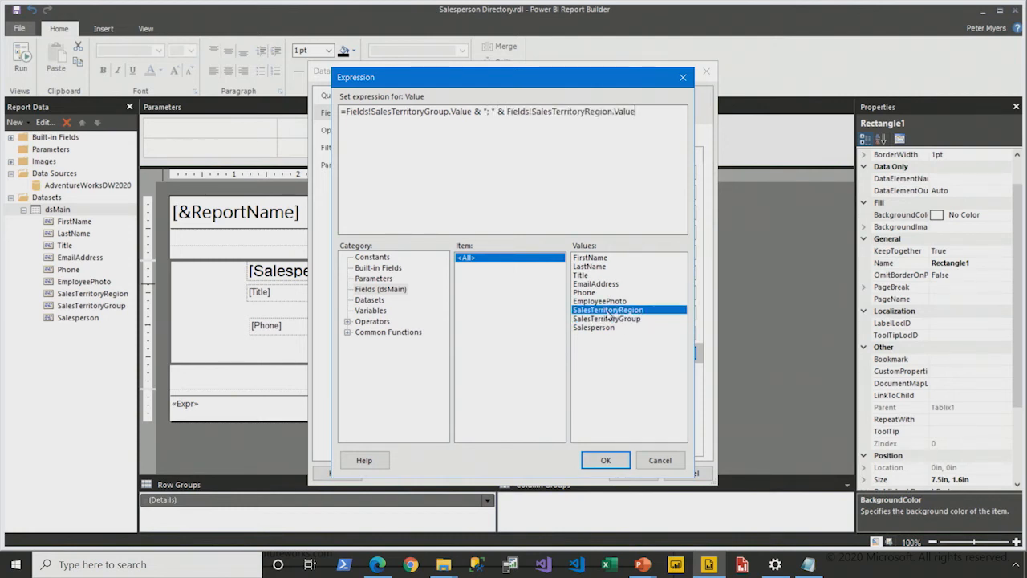
pyautogui.click(606, 459)
pyautogui.click(619, 470)
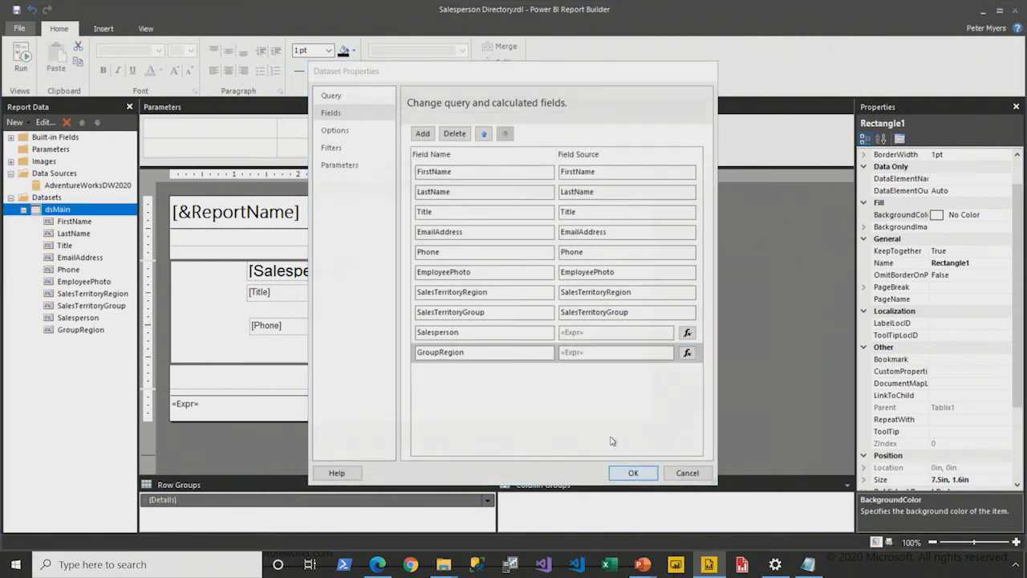
# - Insert the GroupRegion field between Salesperson and Title, widened to the list's right edge, moving Title down to make room
pyautogui.moveTo(310, 294); pyautogui.dragTo(310, 309)
pyautogui.click(88, 329)
pyautogui.click(184, 314)
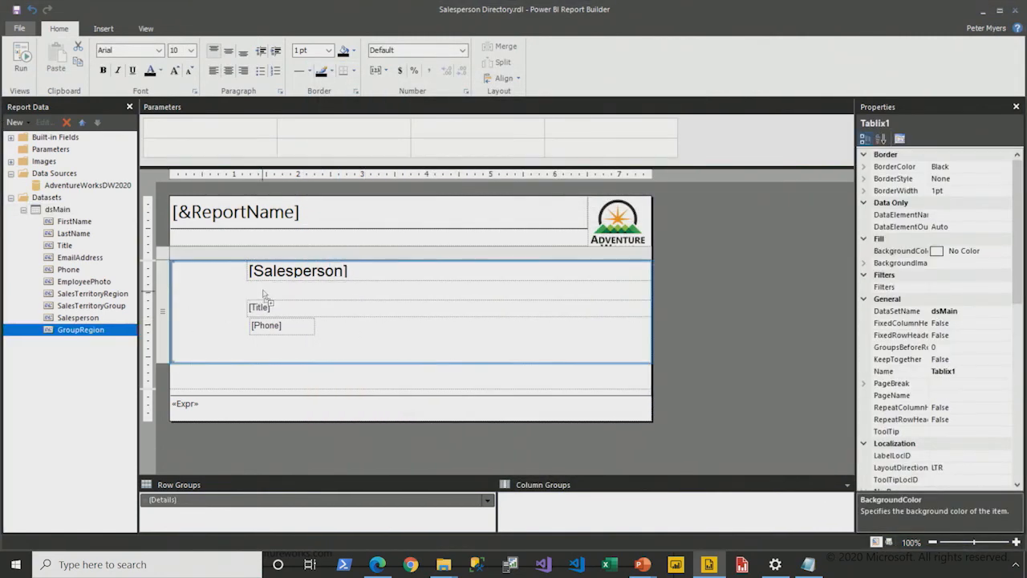
pyautogui.moveTo(273, 296); pyautogui.dragTo(654, 291)
pyautogui.click(275, 293)
pyautogui.click(402, 317)
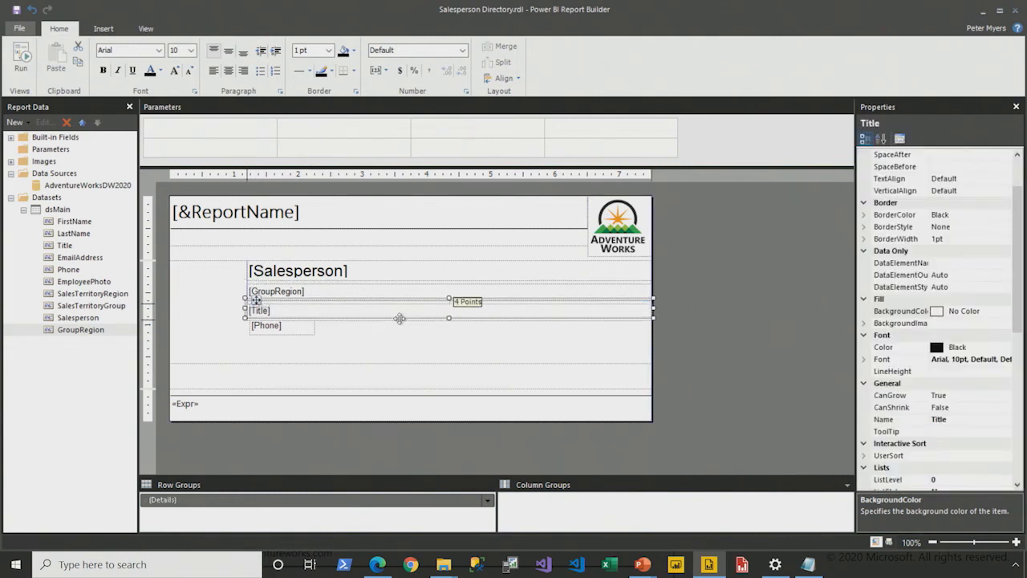
# - Align and widen the Phone text box beneath Title, and add the EmailAddress field below it with the same alignment and width
pyautogui.click(309, 332)
pyautogui.moveTo(266, 334); pyautogui.dragTo(653, 341)
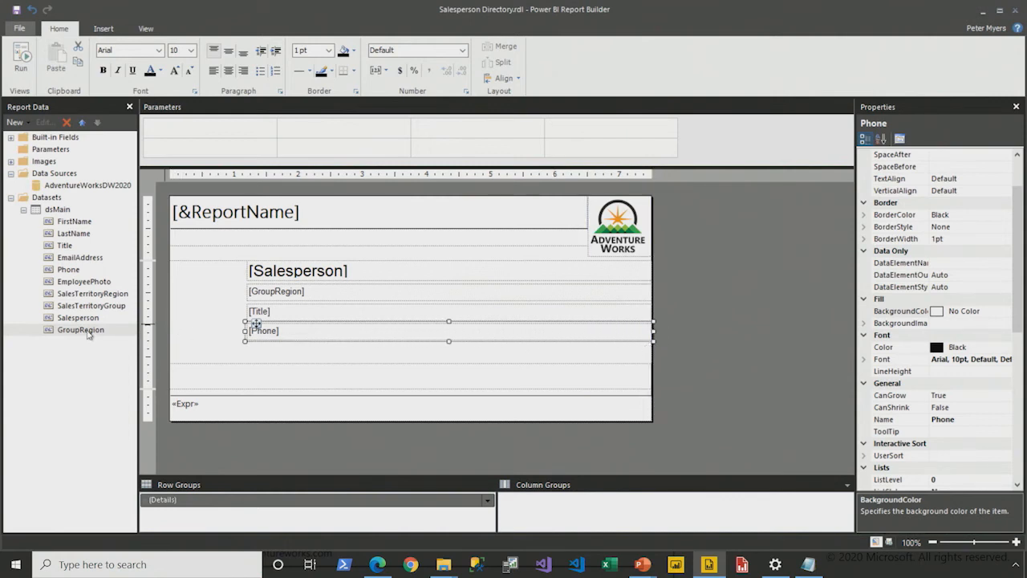
pyautogui.moveTo(78, 257); pyautogui.dragTo(653, 358)
pyautogui.click(319, 358)
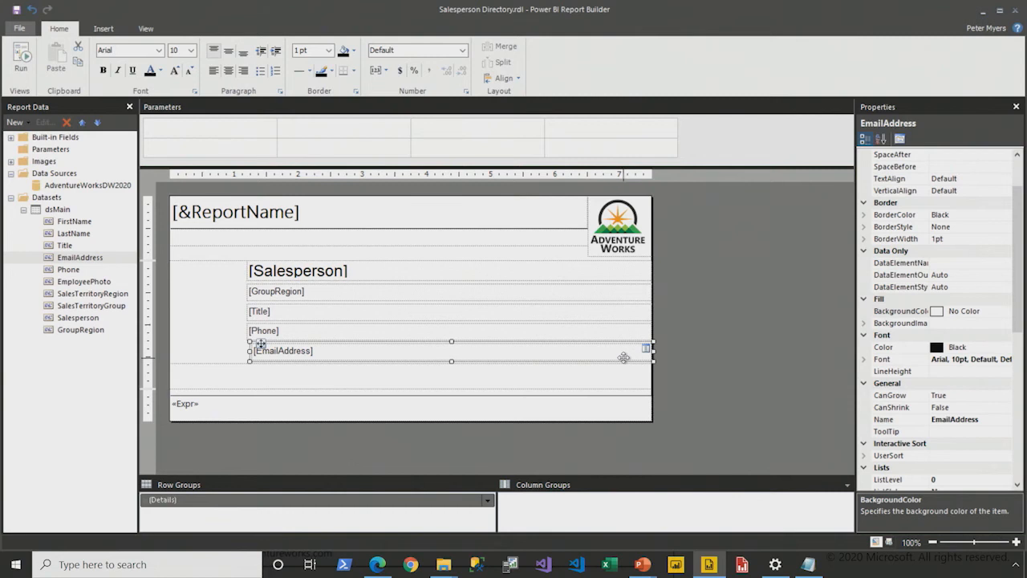
pyautogui.moveTo(249, 351); pyautogui.dragTo(245, 350)
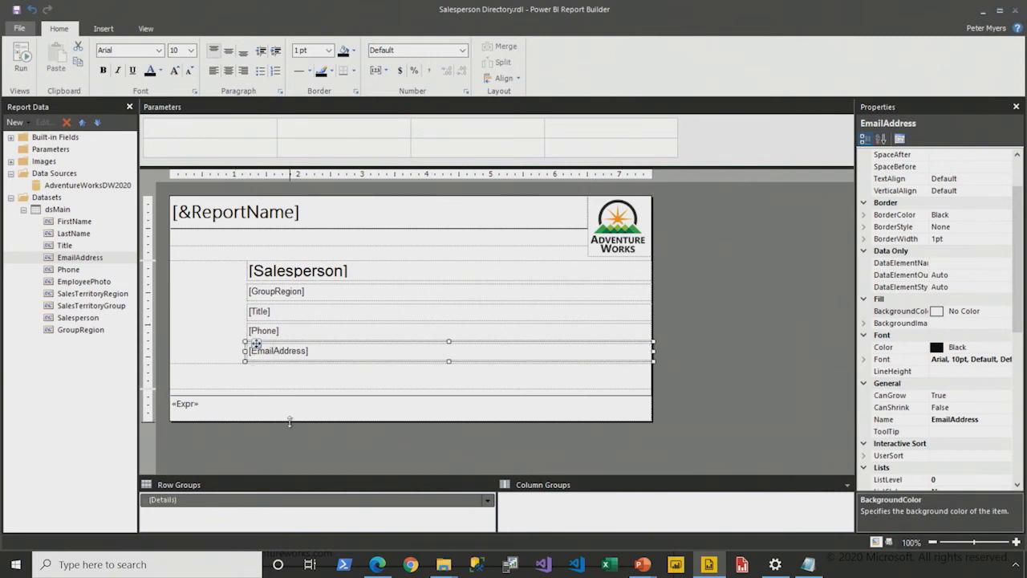
# - Run the report to check the contact details under each salesperson, and return to the design view
pyautogui.click(18, 79)
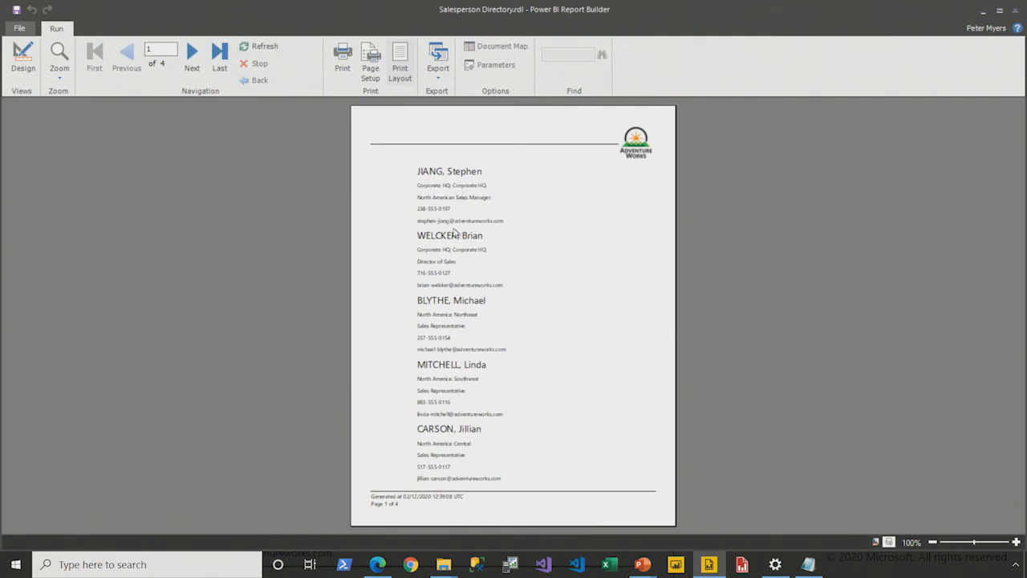
pyautogui.click(23, 58)
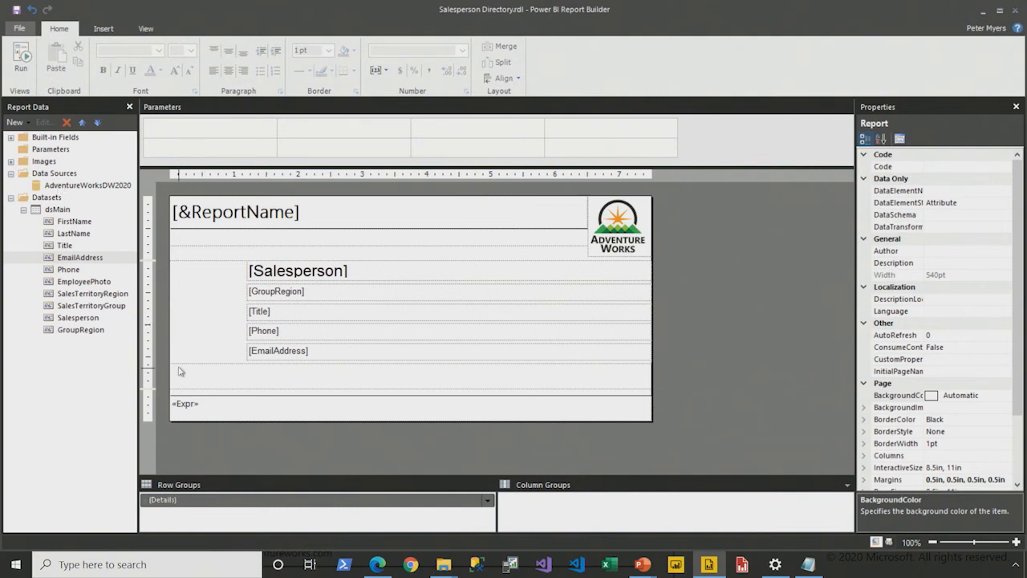
# - Insert a database image in the blank area beside the salesperson fields, using the EmployeePhoto field and MIME type image/jpeg
pyautogui.rightClick(192, 290)
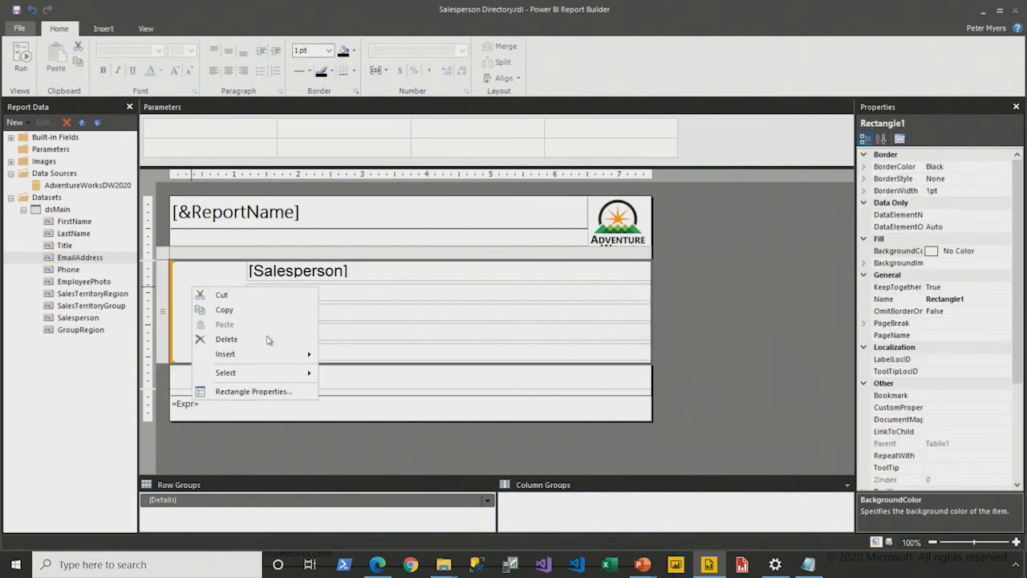
pyautogui.moveTo(257, 354)
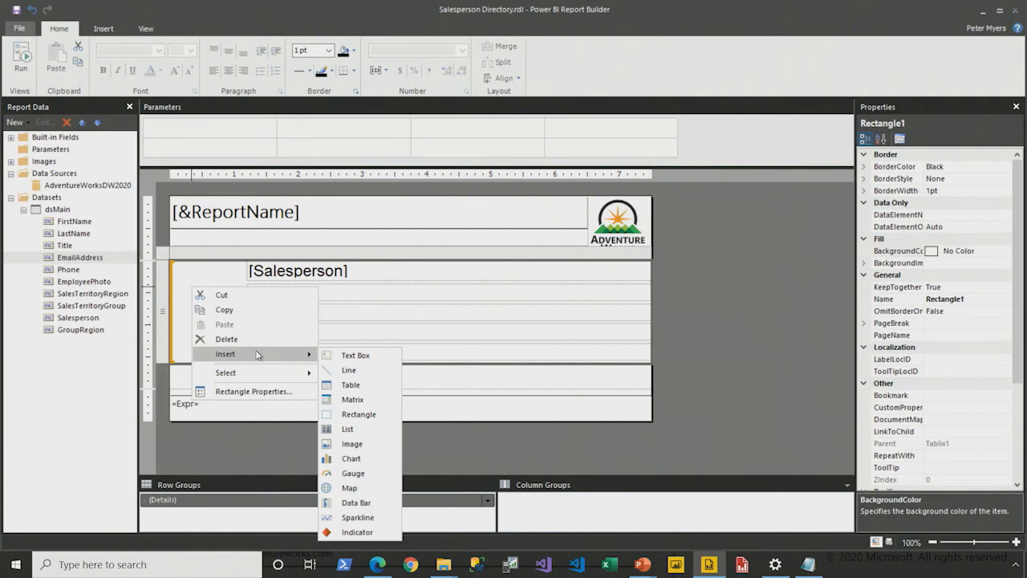
pyautogui.click(369, 446)
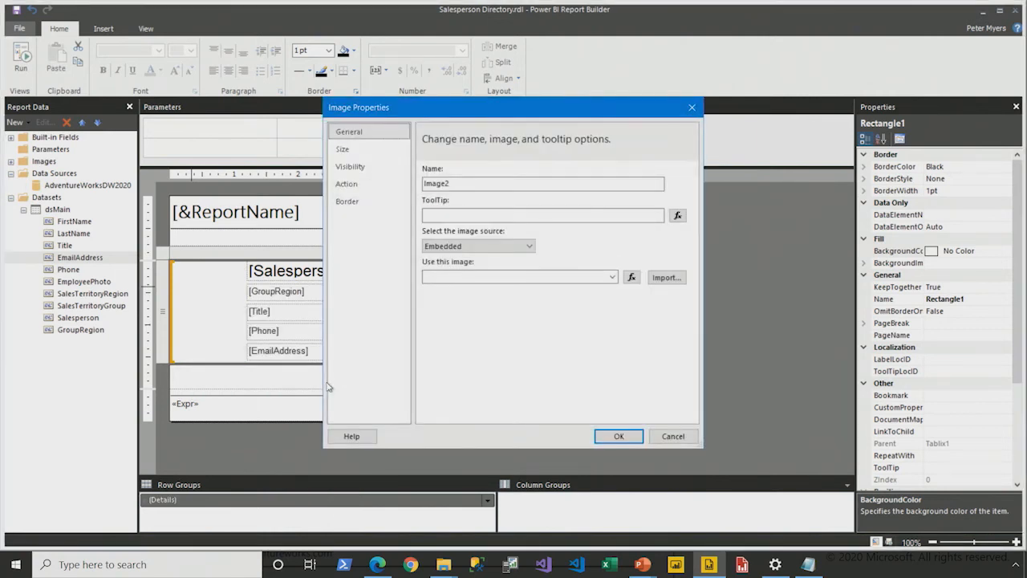
pyautogui.click(528, 249)
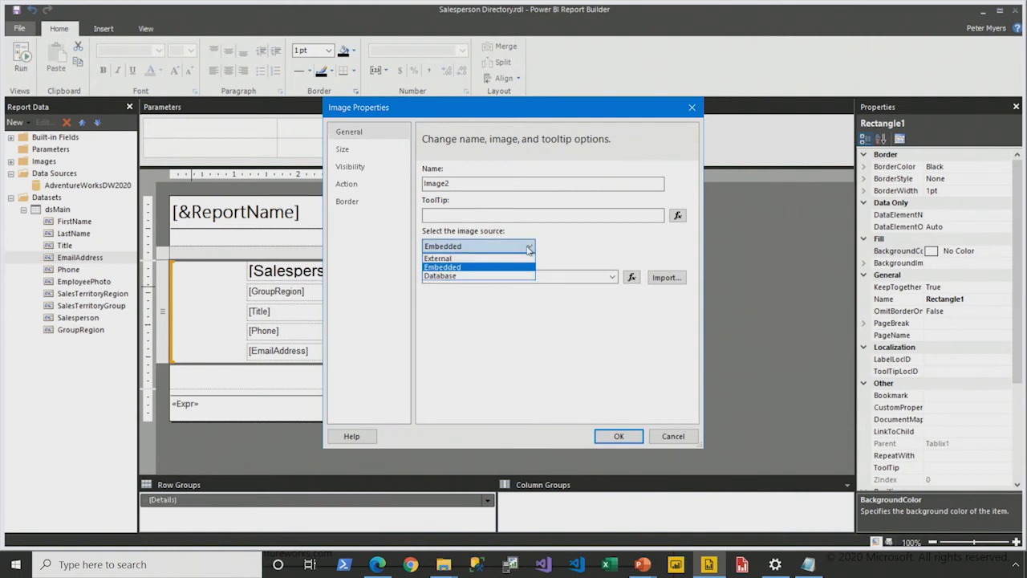
pyautogui.click(499, 275)
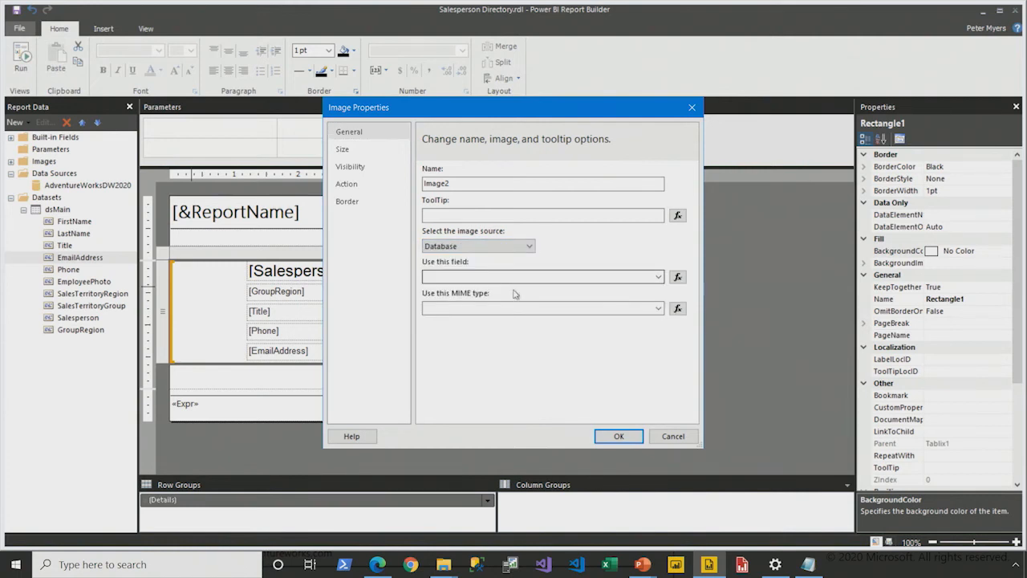
pyautogui.click(657, 277)
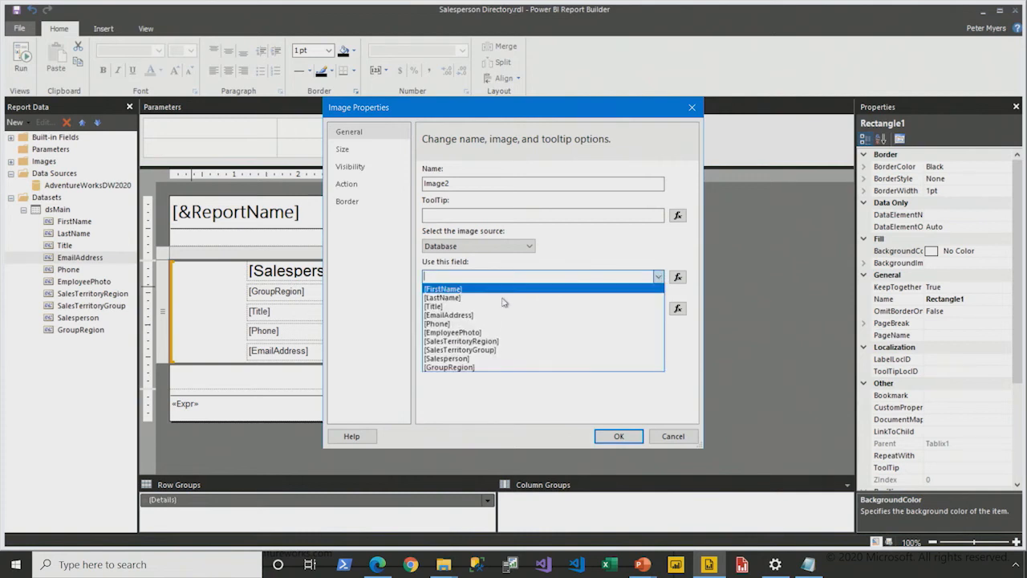
pyautogui.click(490, 332)
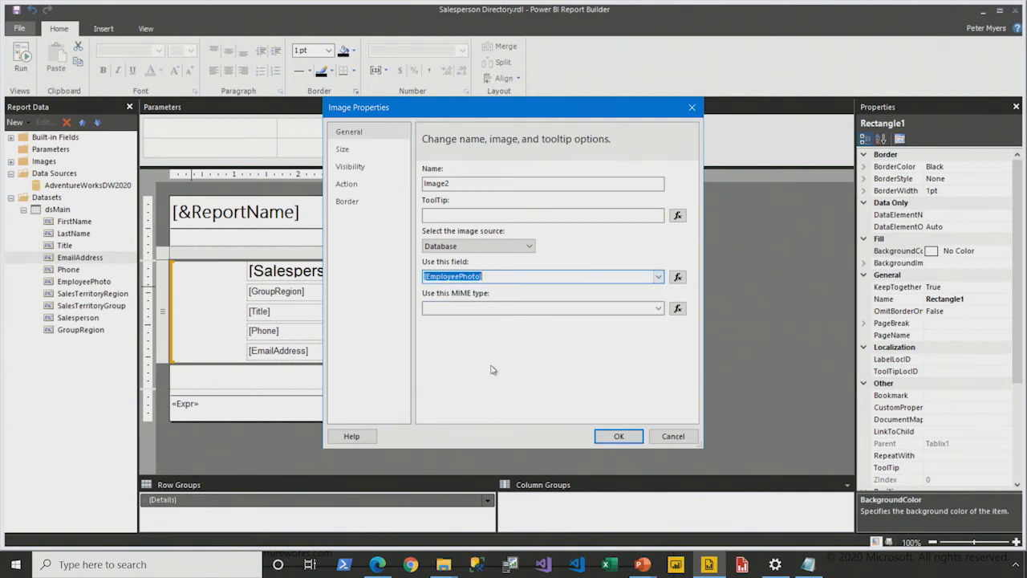
pyautogui.click(658, 309)
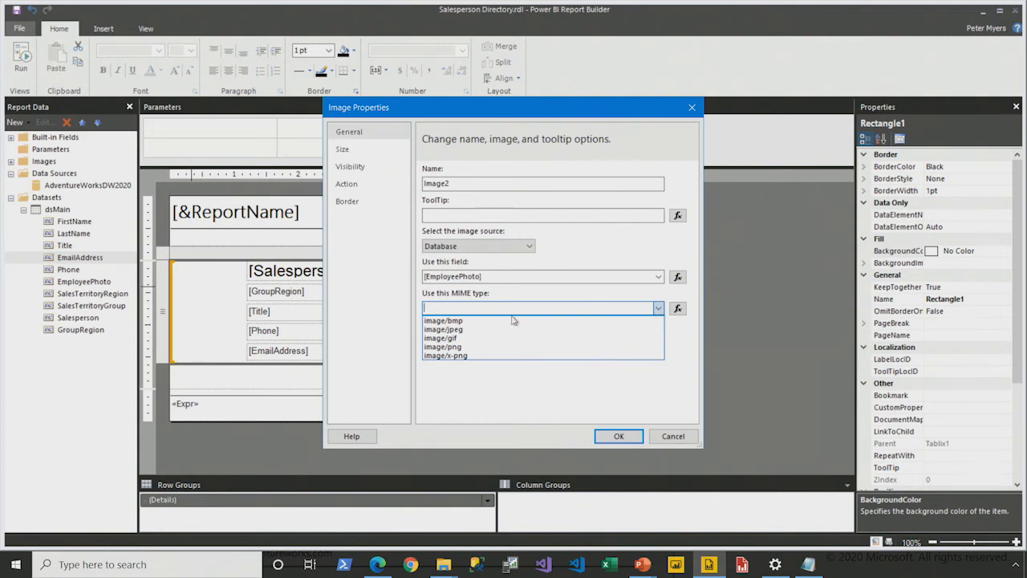
pyautogui.click(488, 329)
pyautogui.click(613, 435)
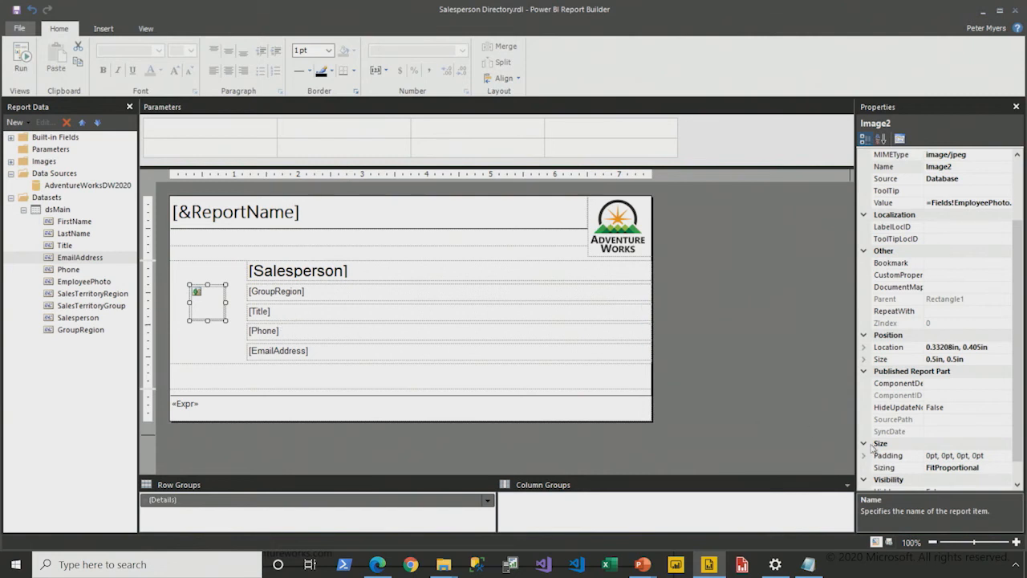
# - Review the available MIME types in the employee photo's image properties, leaving the settings as they are
pyautogui.rightClick(214, 291)
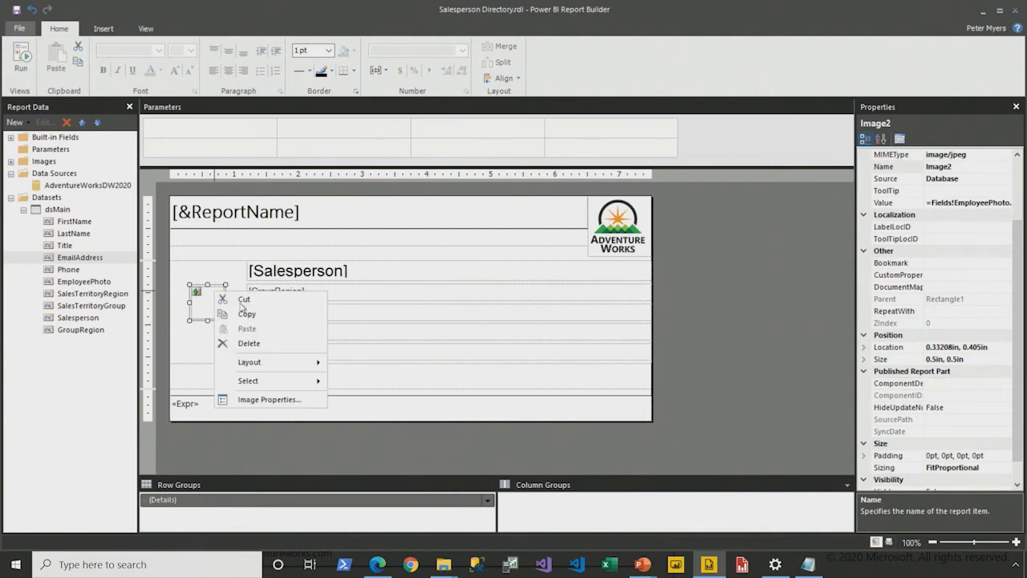
pyautogui.click(293, 397)
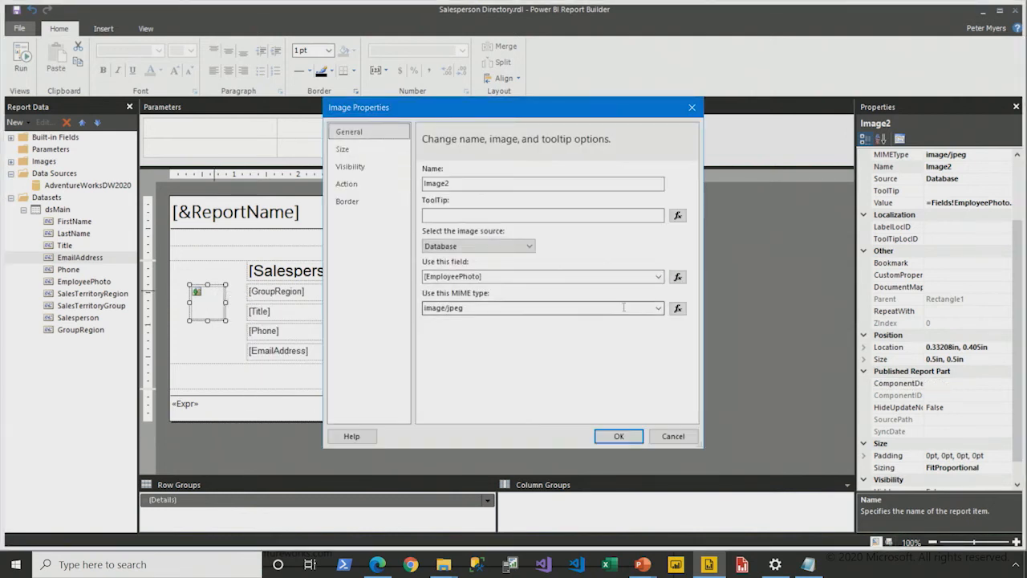
pyautogui.click(657, 310)
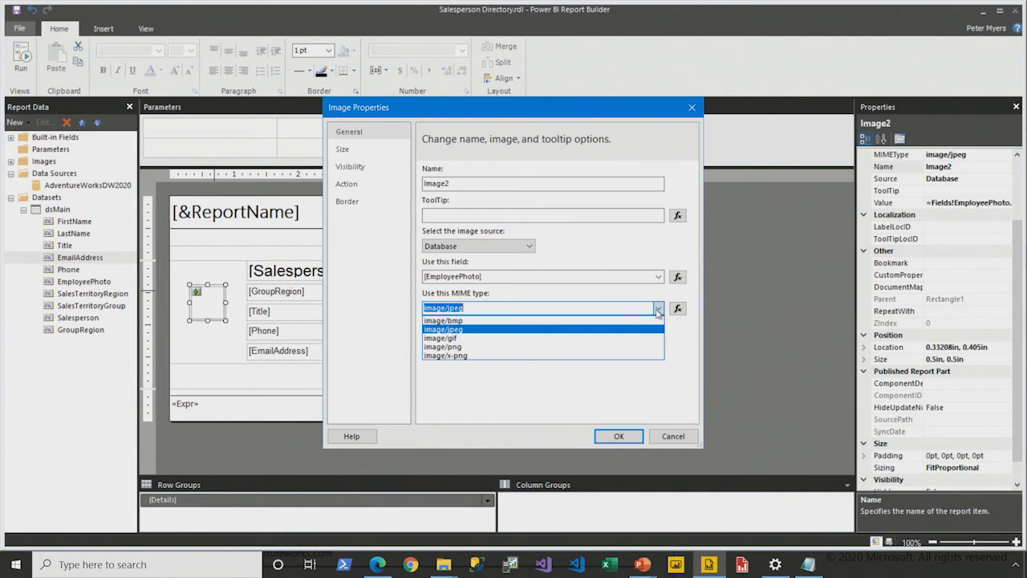
pyautogui.click(657, 310)
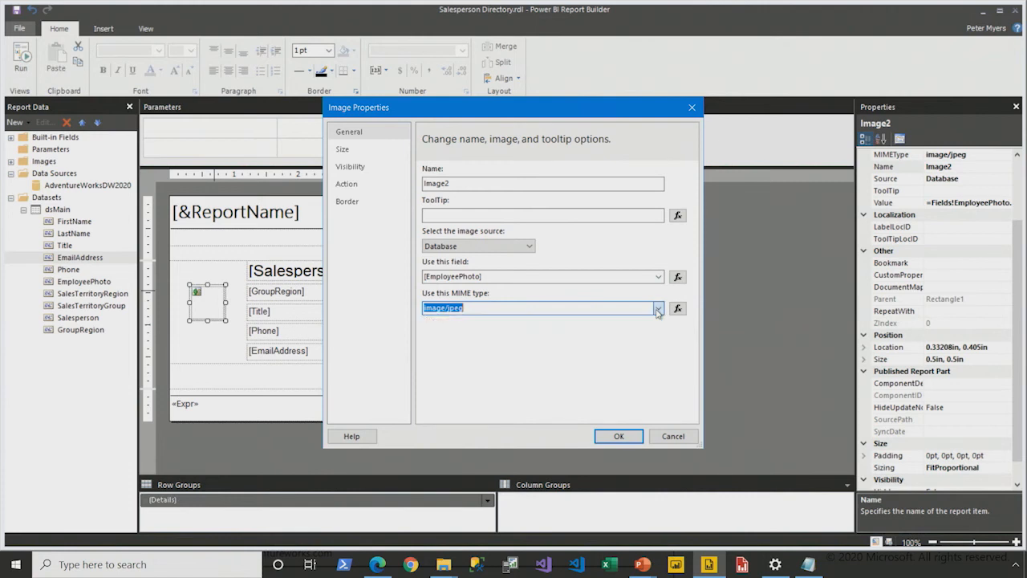
pyautogui.click(672, 436)
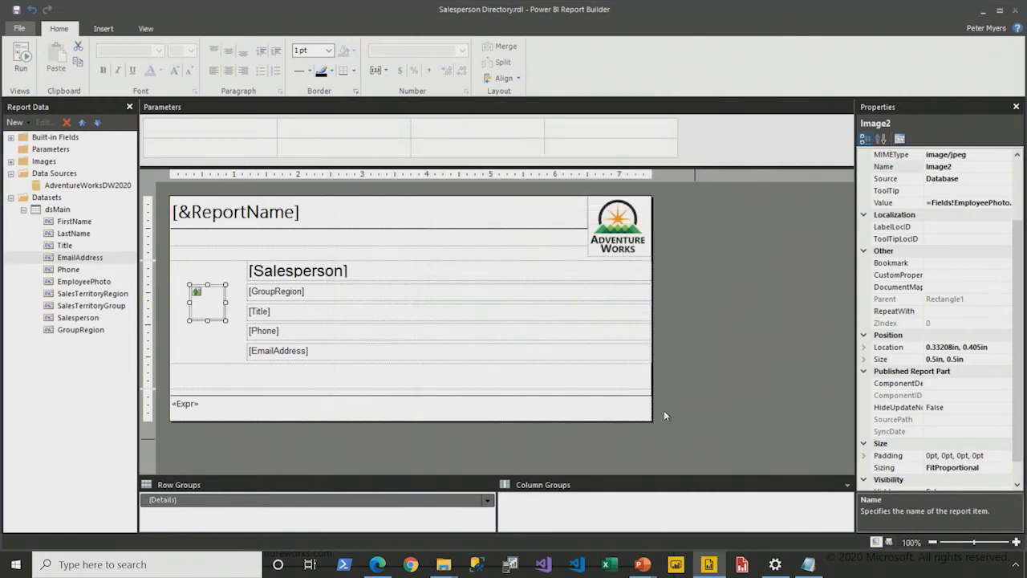
# - Set the employee photo's location to 0 in from the left and 0 in from the top of the list
pyautogui.scroll(-1, 893, 431)
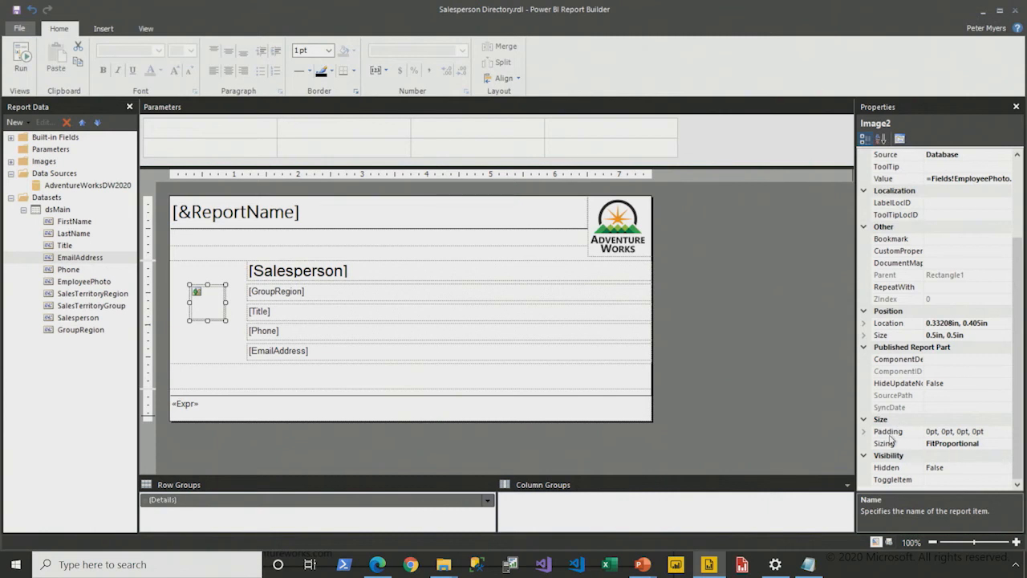
pyautogui.click(863, 322)
pyautogui.click(894, 335)
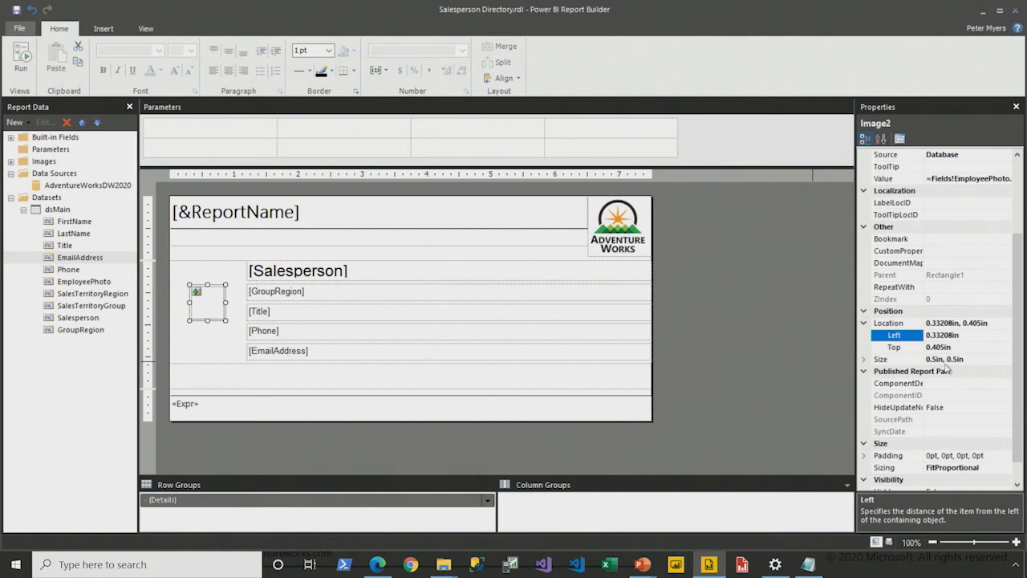
pyautogui.write('0')
pyautogui.click(894, 347)
pyautogui.write('0')
# - Set the employee photo's size to 1 in wide and 1.4 in high
pyautogui.click(863, 359)
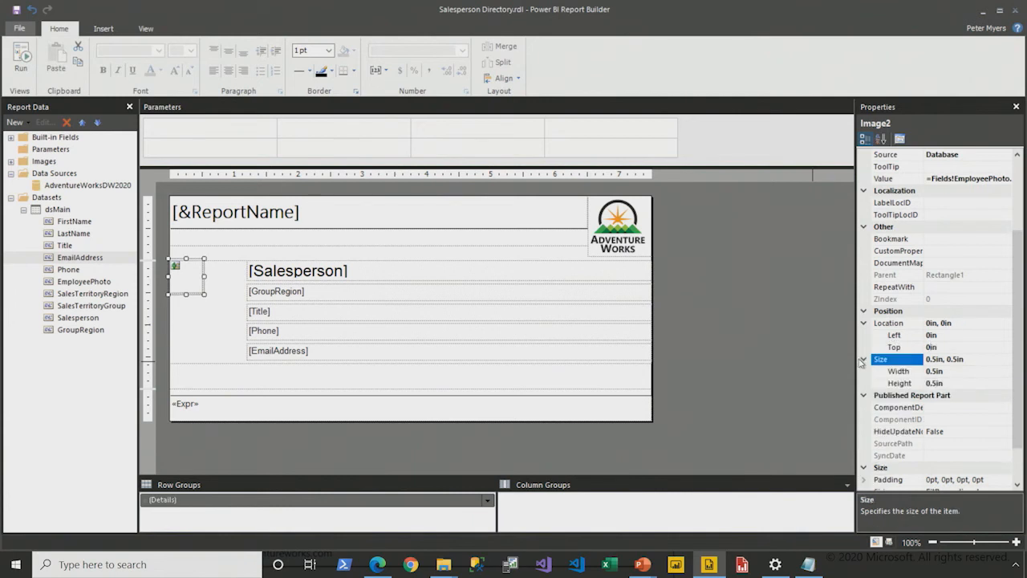
pyautogui.click(902, 373)
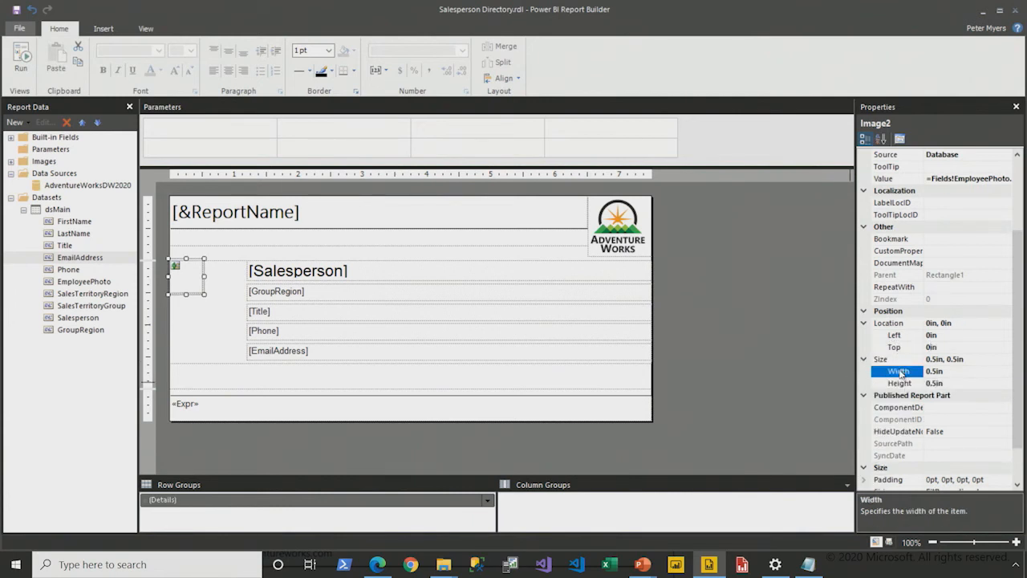
pyautogui.write('1')
pyautogui.press('Return')
pyautogui.click(899, 384)
pyautogui.write('1.4')
pyautogui.press('Return')
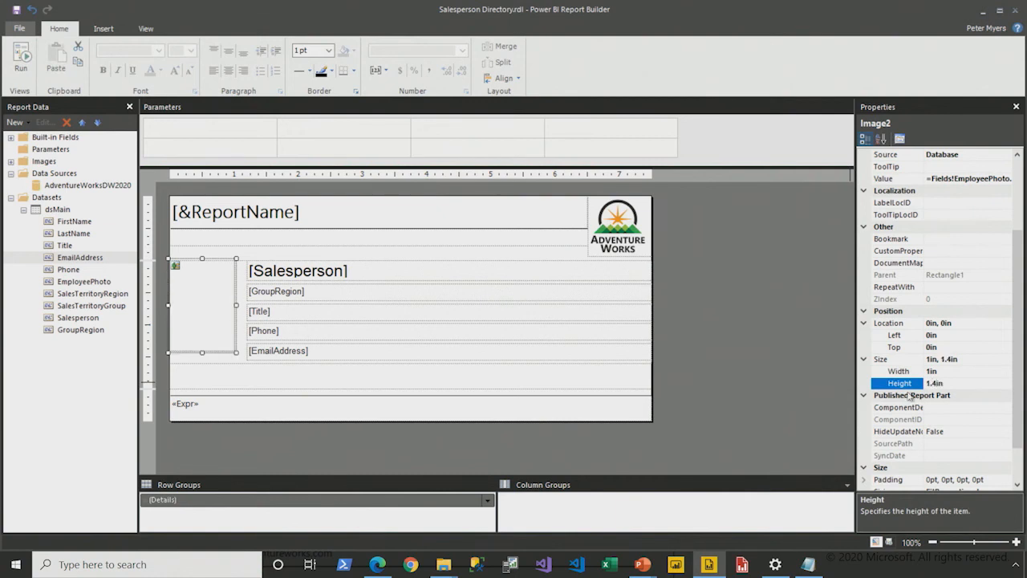
# - Run the report to preview the employee photos beside each salesperson, and return to the design view
pyautogui.click(22, 62)
pyautogui.click(22, 63)
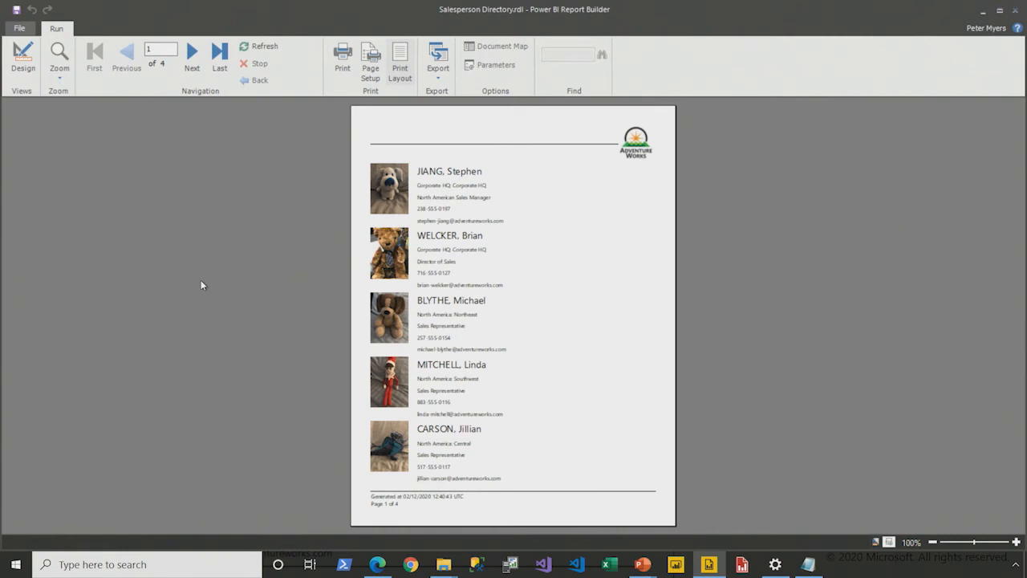
pyautogui.click(22, 58)
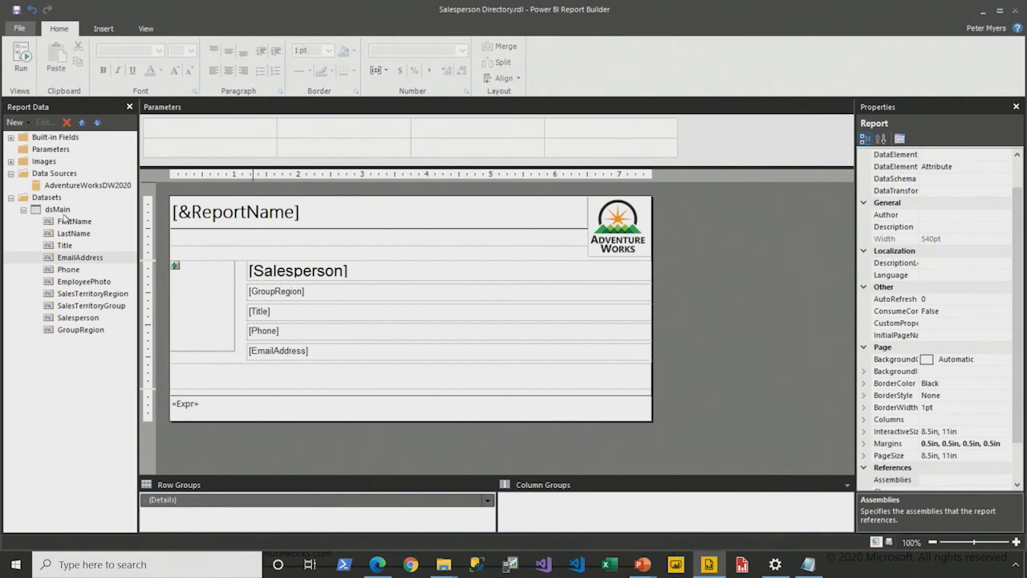
# - Insert a horizontal line beneath the EmailAddress text box, as wide as the text boxes, and shrink the list's height to about 1.7 in
pyautogui.click(239, 367)
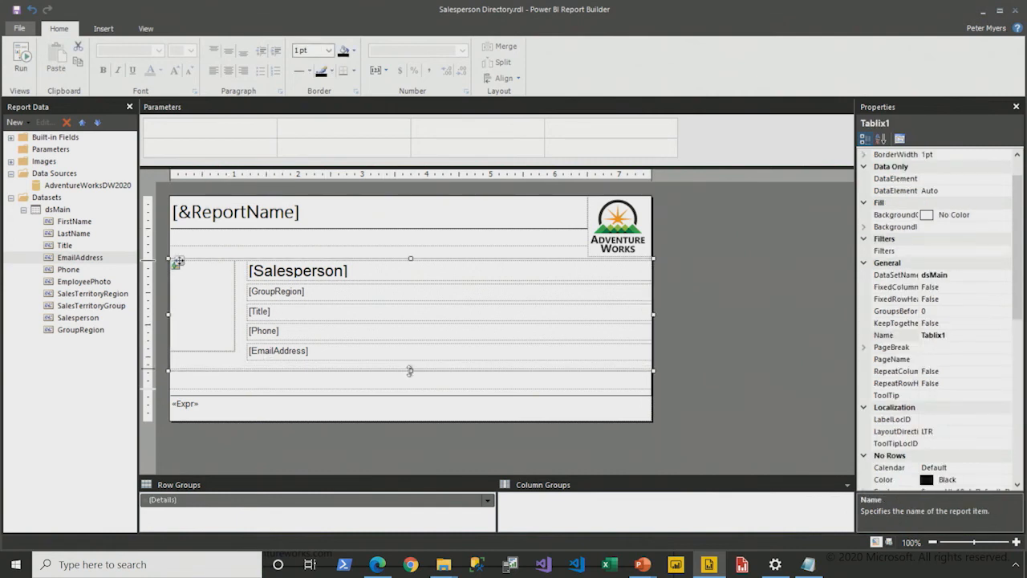
pyautogui.rightClick(214, 370)
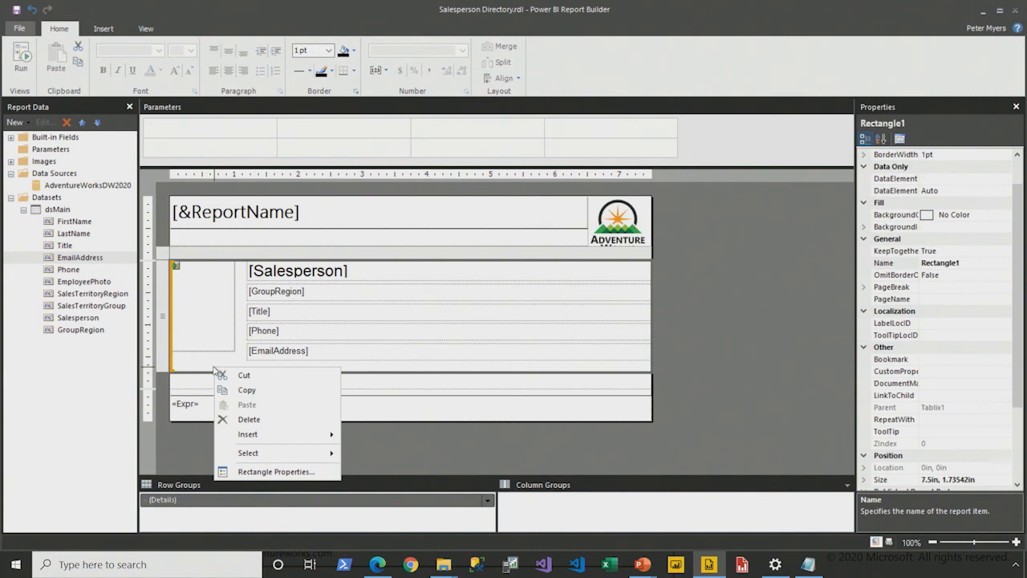
pyautogui.moveTo(267, 435)
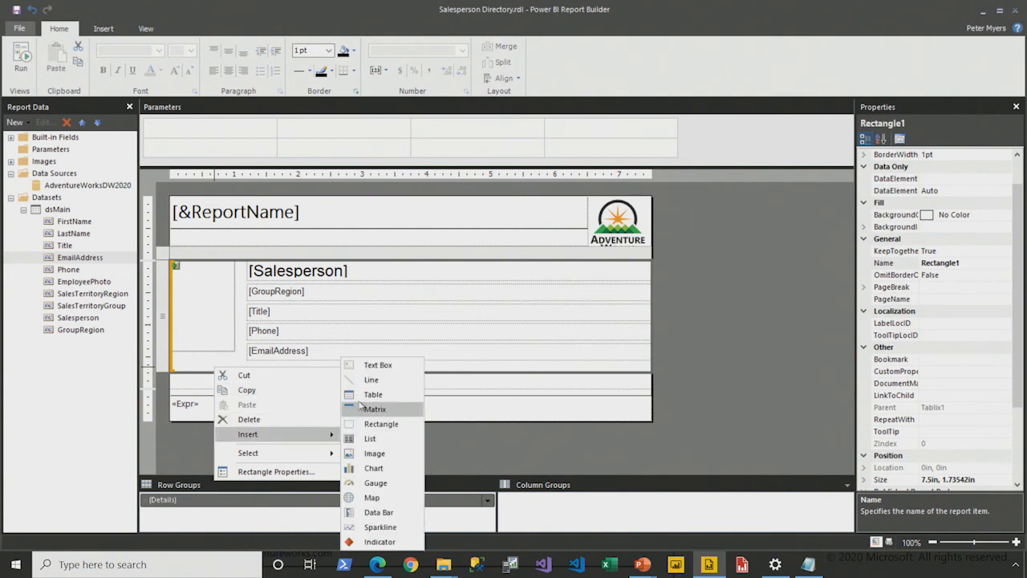
pyautogui.click(370, 379)
pyautogui.moveTo(258, 375); pyautogui.dragTo(650, 366)
pyautogui.click(361, 385)
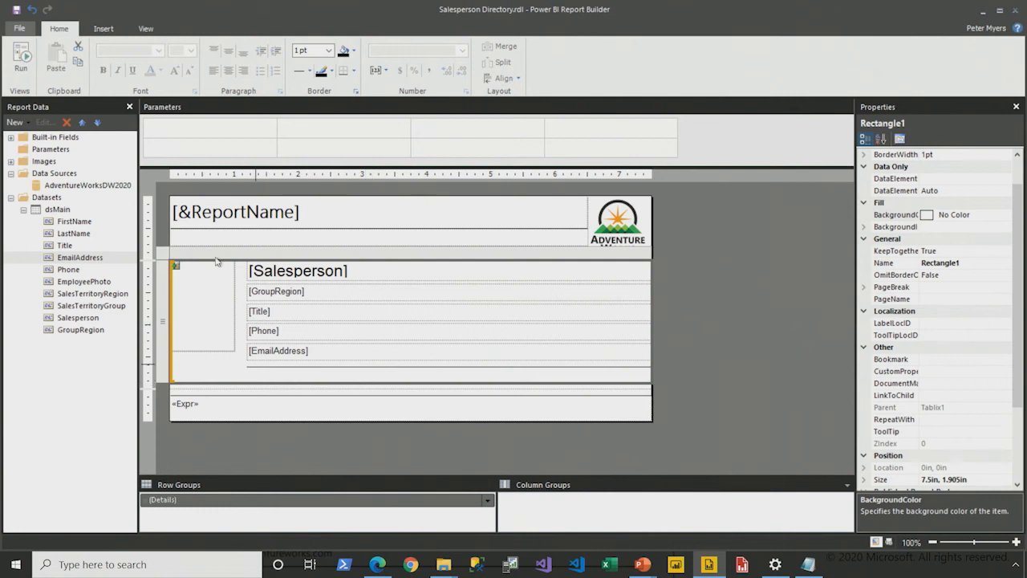
pyautogui.click(174, 259)
pyautogui.moveTo(410, 385); pyautogui.dragTo(408, 371)
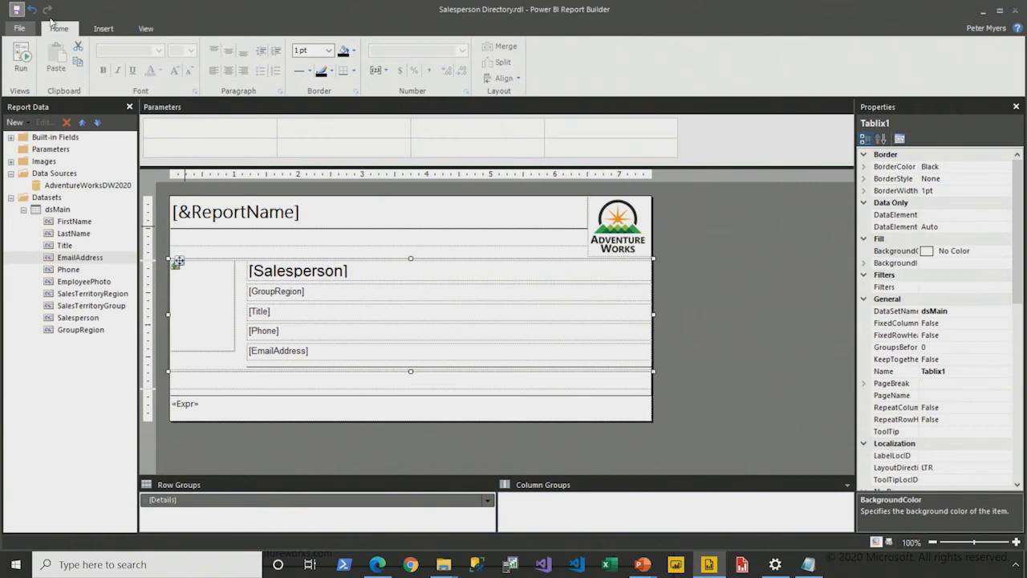
# - Run the report, page through its print layout to check the separator lines, and return to the design view
pyautogui.click(21, 60)
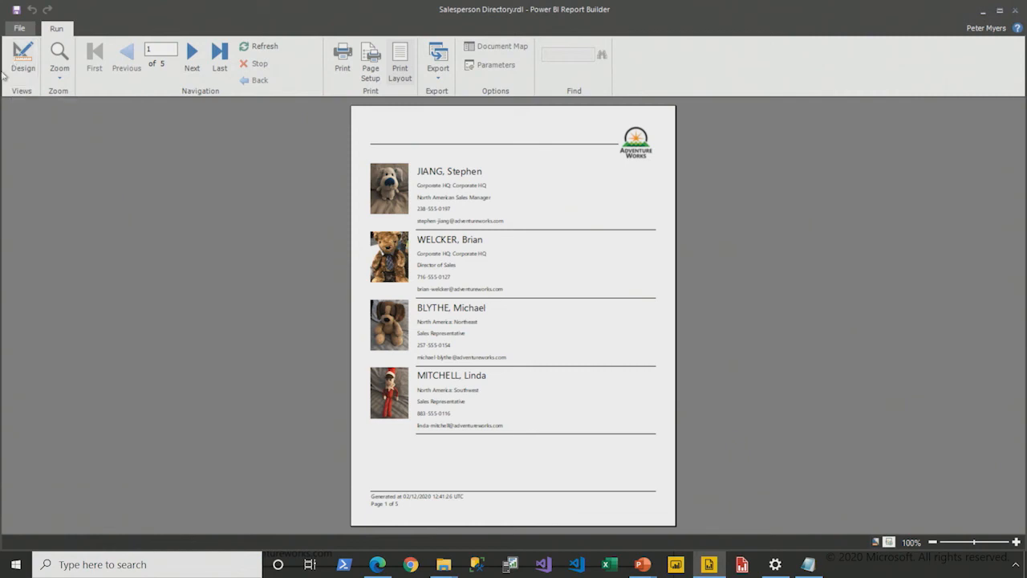
pyautogui.click(382, 75)
pyautogui.press('Escape')
pyautogui.click(400, 64)
pyautogui.click(406, 63)
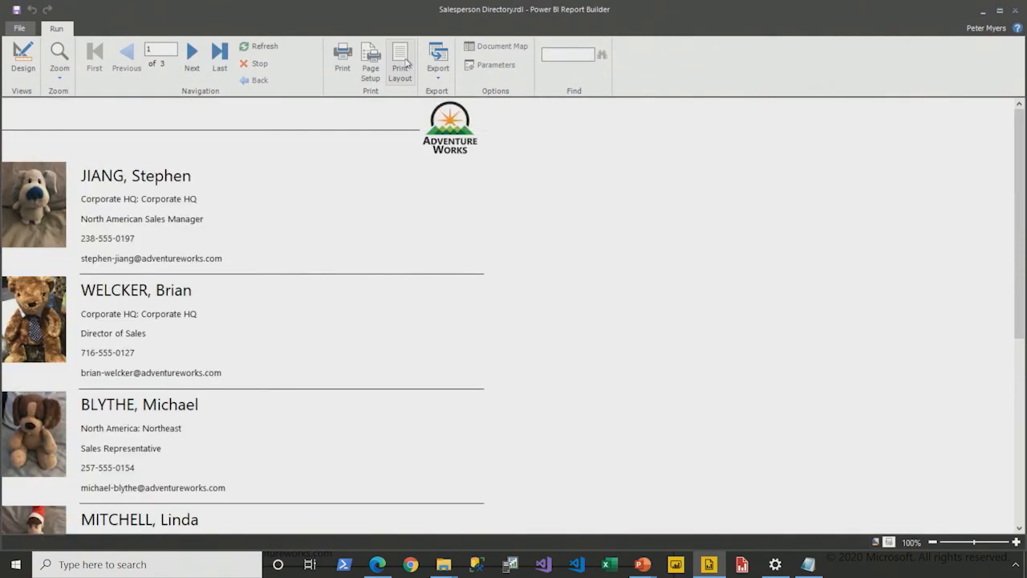
pyautogui.click(193, 56)
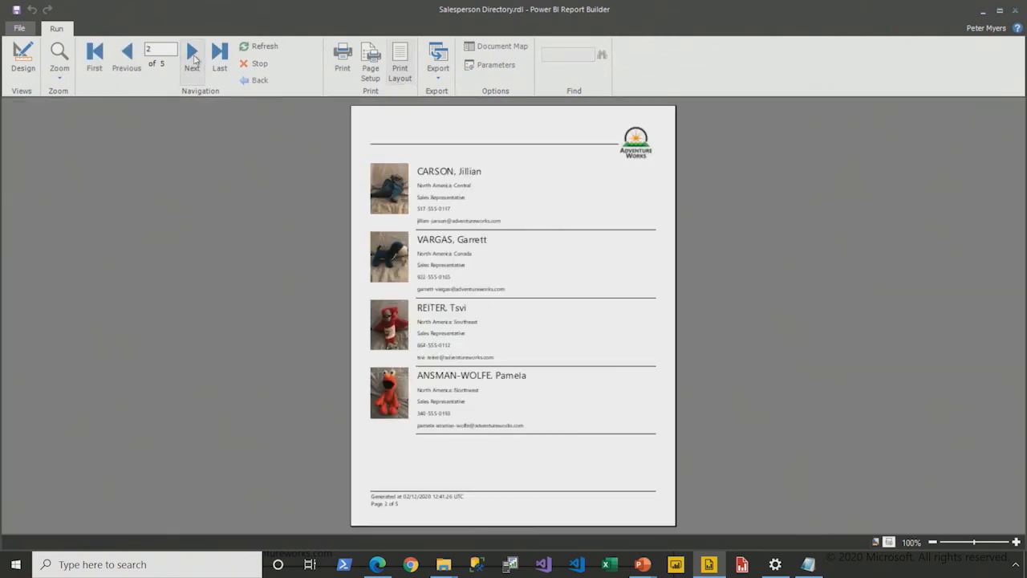
pyautogui.click(193, 57)
pyautogui.click(193, 58)
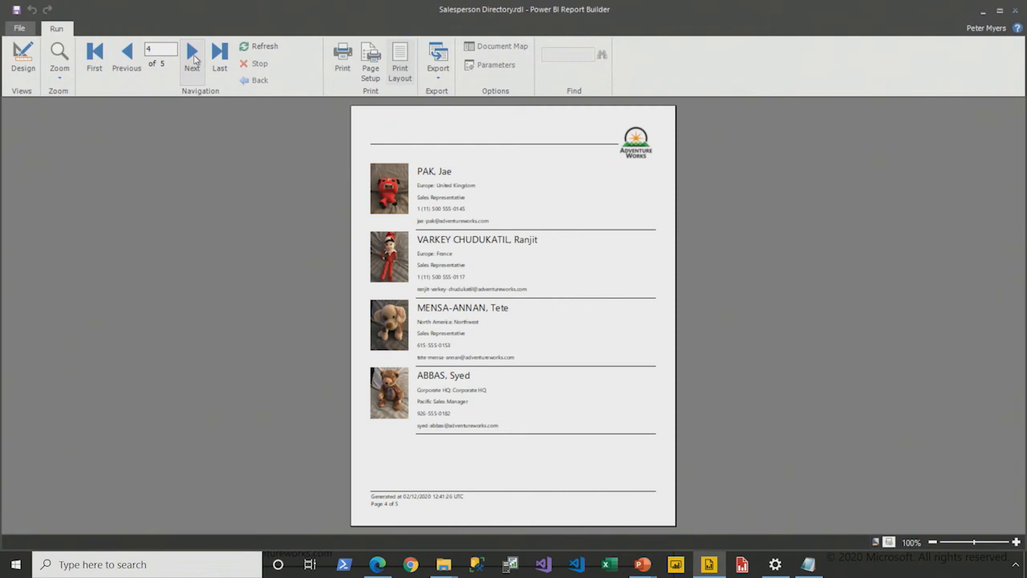
pyautogui.click(122, 55)
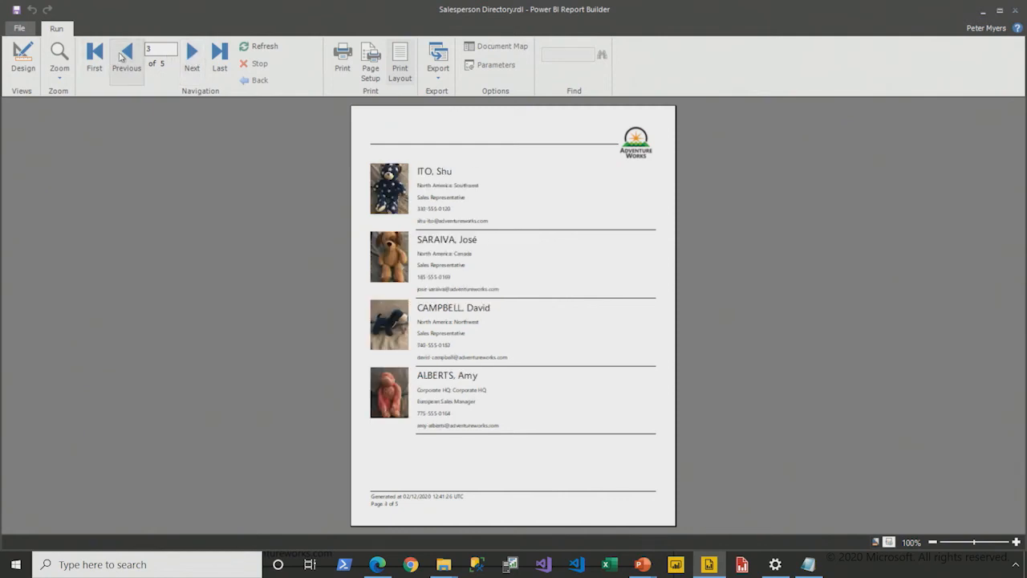
pyautogui.click(122, 55)
pyautogui.click(95, 52)
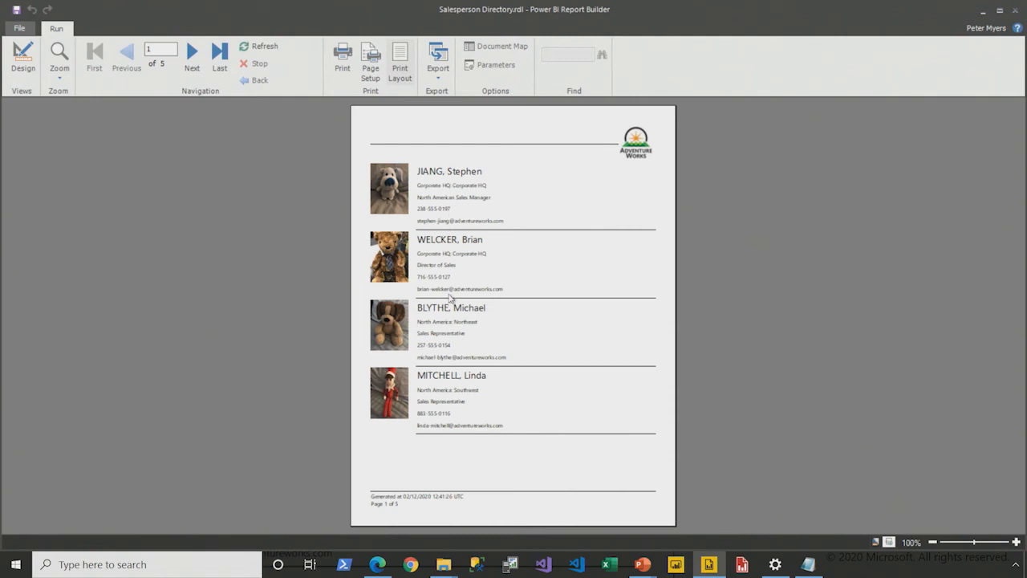
pyautogui.click(24, 63)
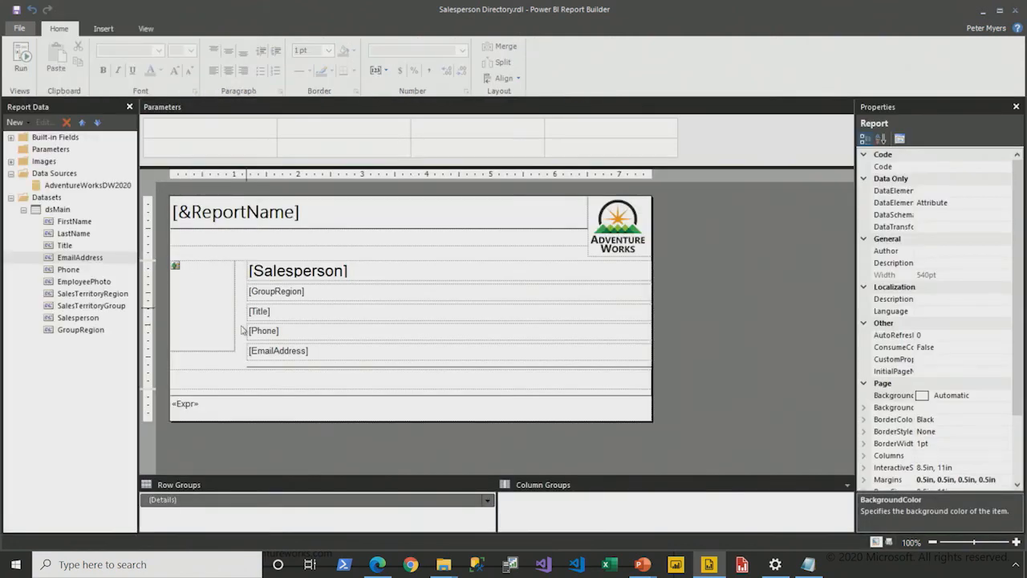
# - Sort the list by the Salesperson field in A to Z order, and run the report to preview the order before returning to design
pyautogui.click(224, 374)
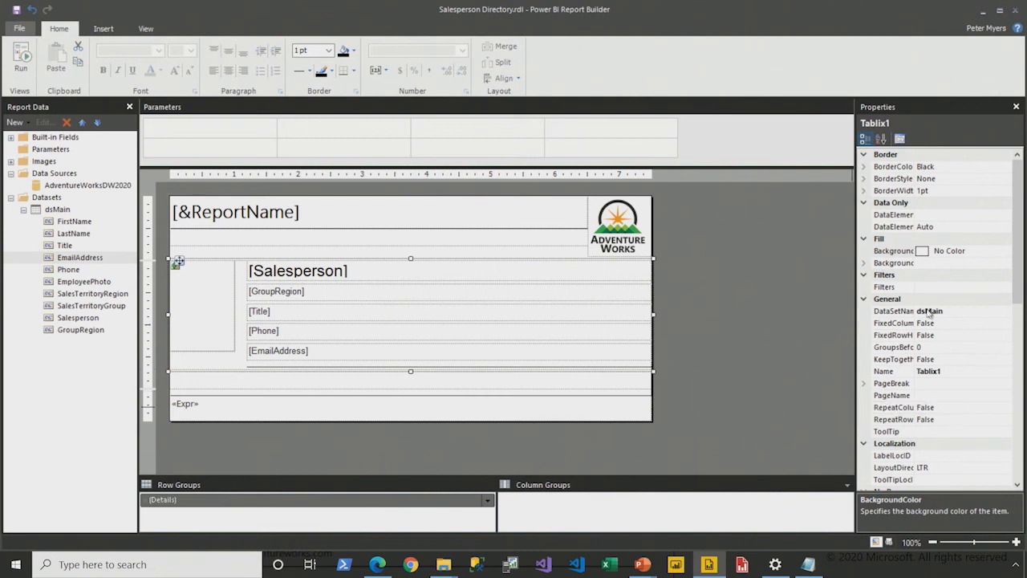
pyautogui.scroll(-5, 928, 319)
pyautogui.scroll(-3, 928, 319)
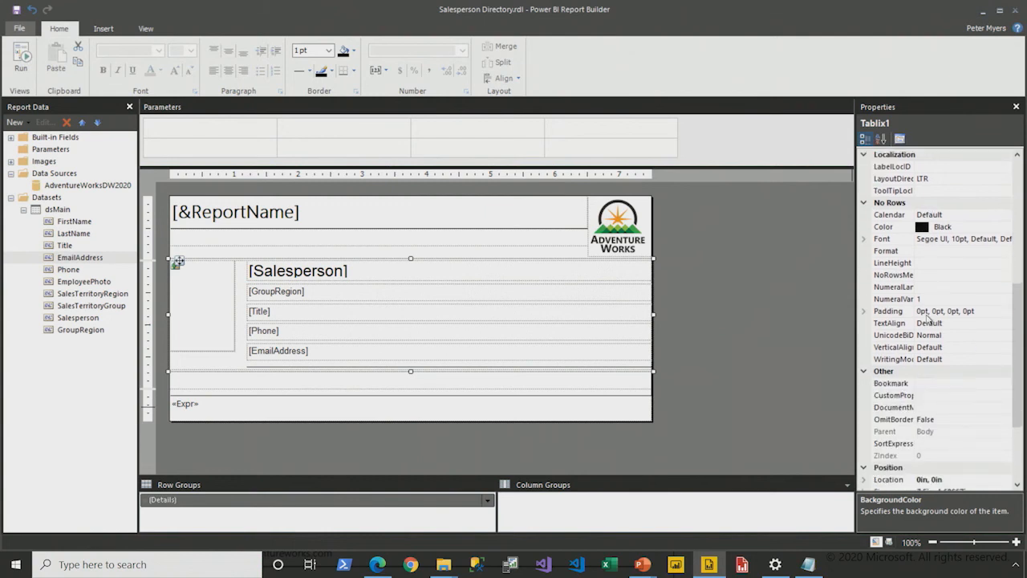
pyautogui.scroll(-1, 929, 319)
pyautogui.click(885, 408)
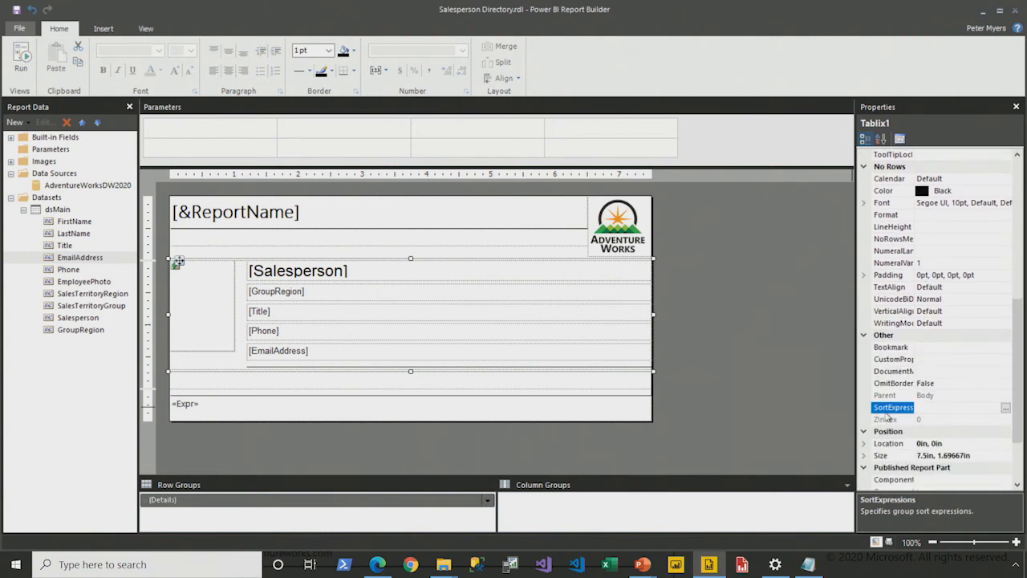
pyautogui.moveTo(911, 354); pyautogui.dragTo(948, 354)
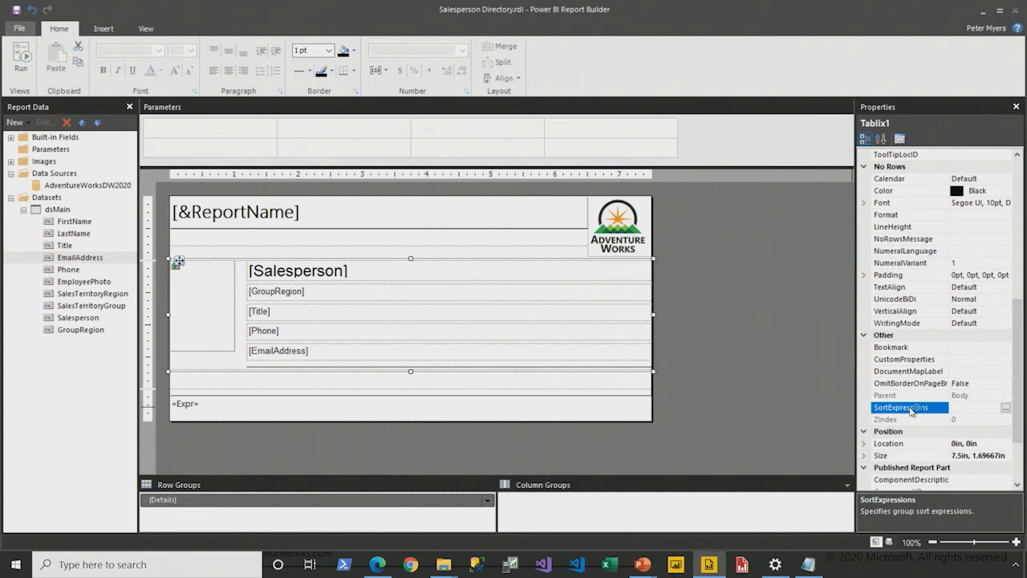
pyautogui.click(1006, 408)
pyautogui.click(437, 134)
pyautogui.click(591, 173)
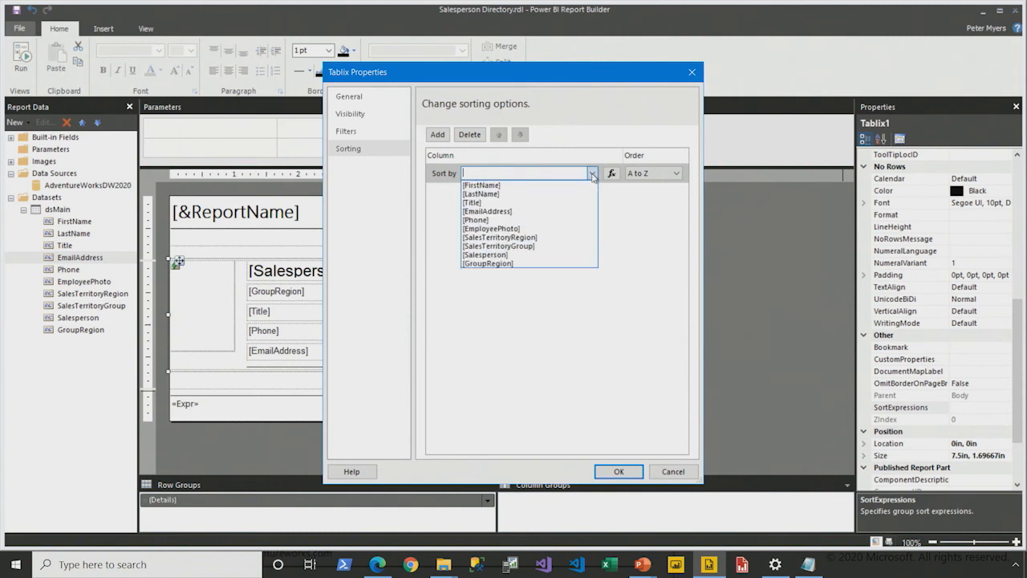
pyautogui.click(493, 254)
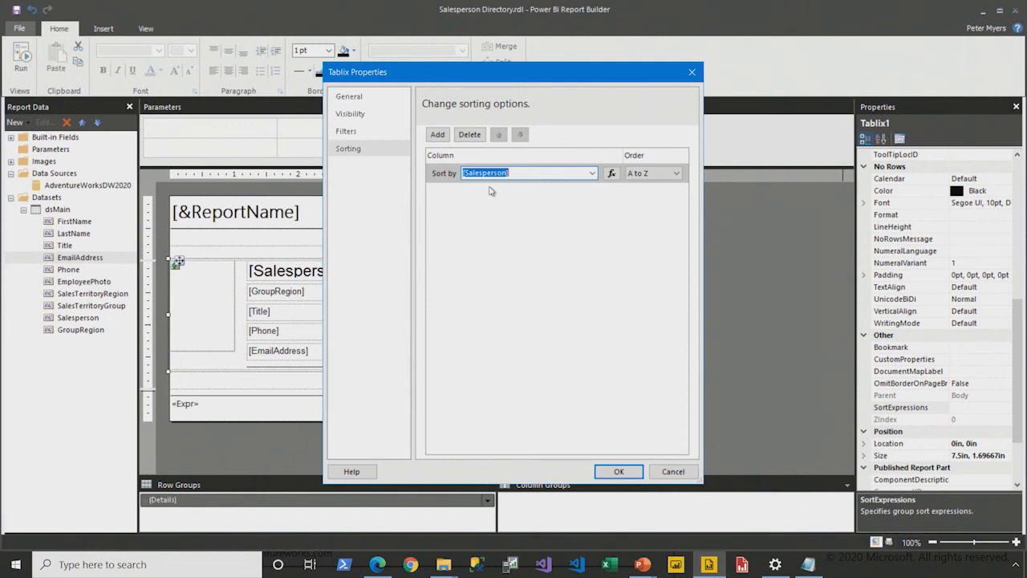
pyautogui.click(619, 471)
pyautogui.click(21, 60)
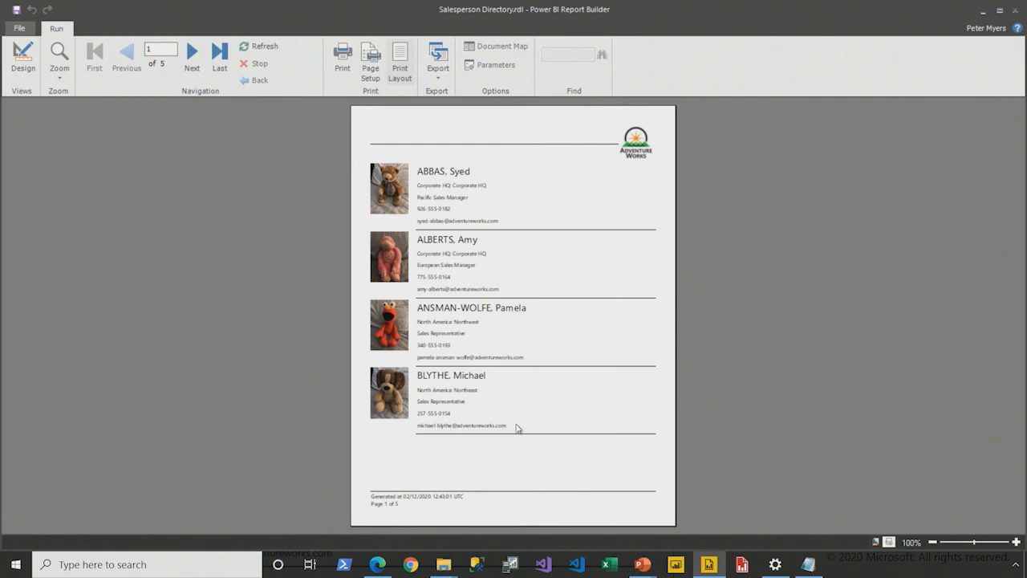
pyautogui.click(22, 61)
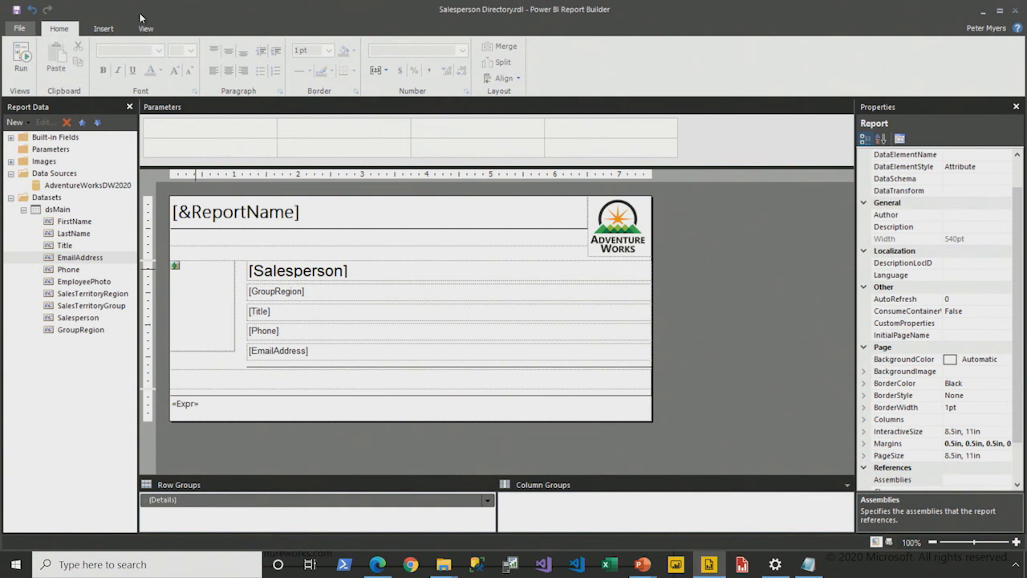
# - Set up saving the report to the Power BI service in the PRIAD workspace under the file name Salesperson Directory
pyautogui.click(19, 28)
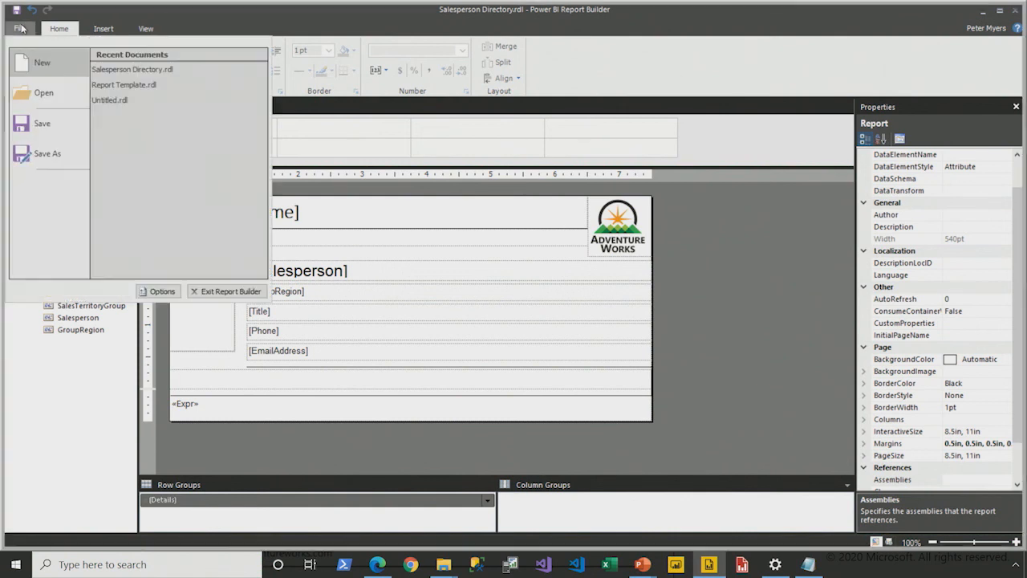
pyautogui.click(46, 153)
pyautogui.click(189, 114)
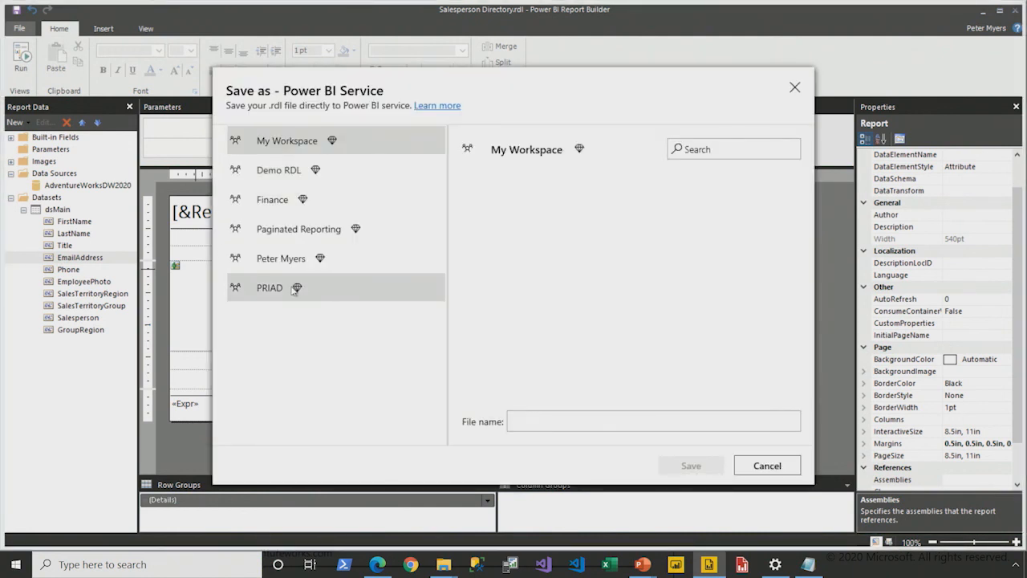
pyautogui.click(314, 290)
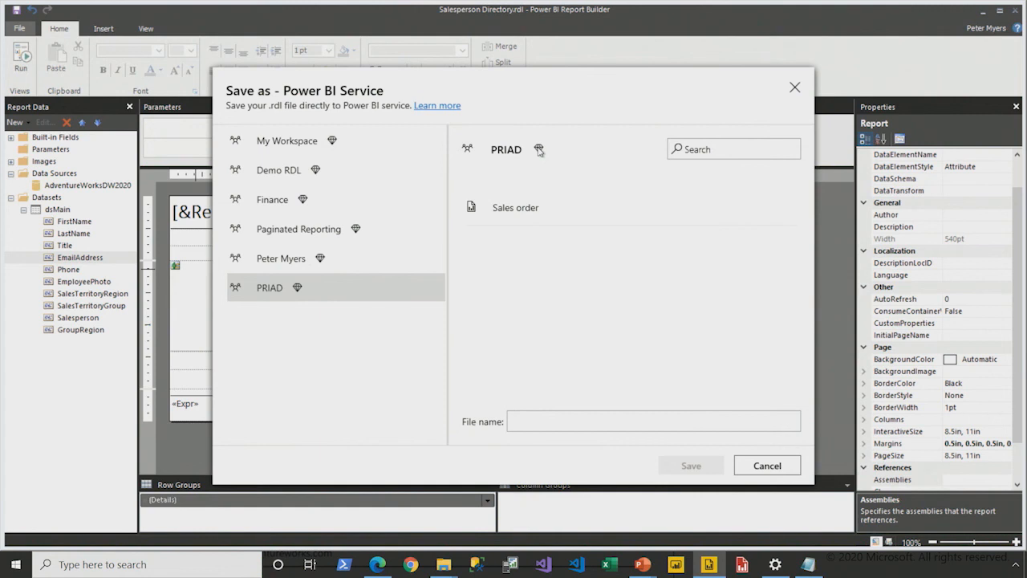
pyautogui.click(516, 418)
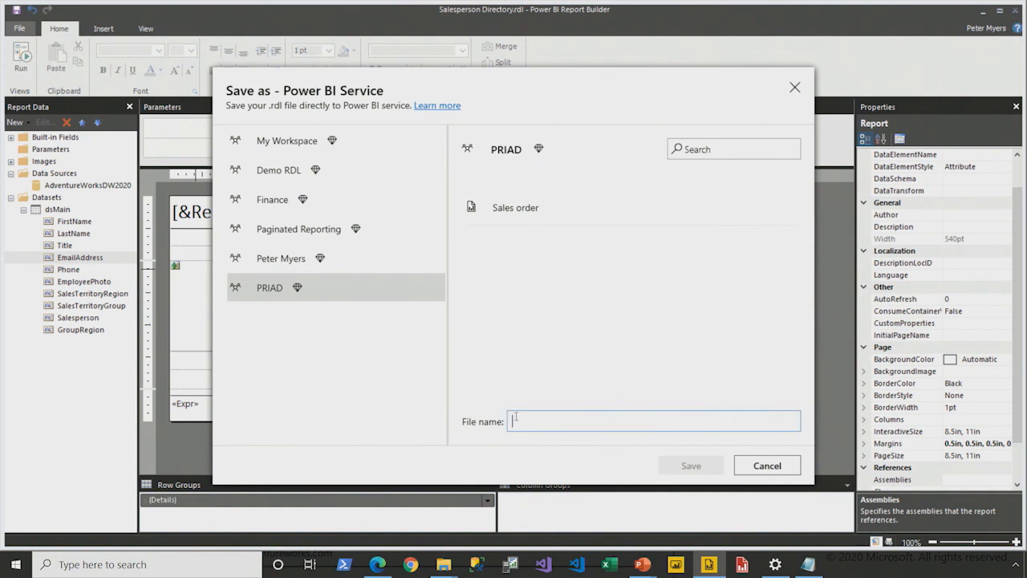
pyautogui.write('Salesperson D')
pyautogui.write('irectory')
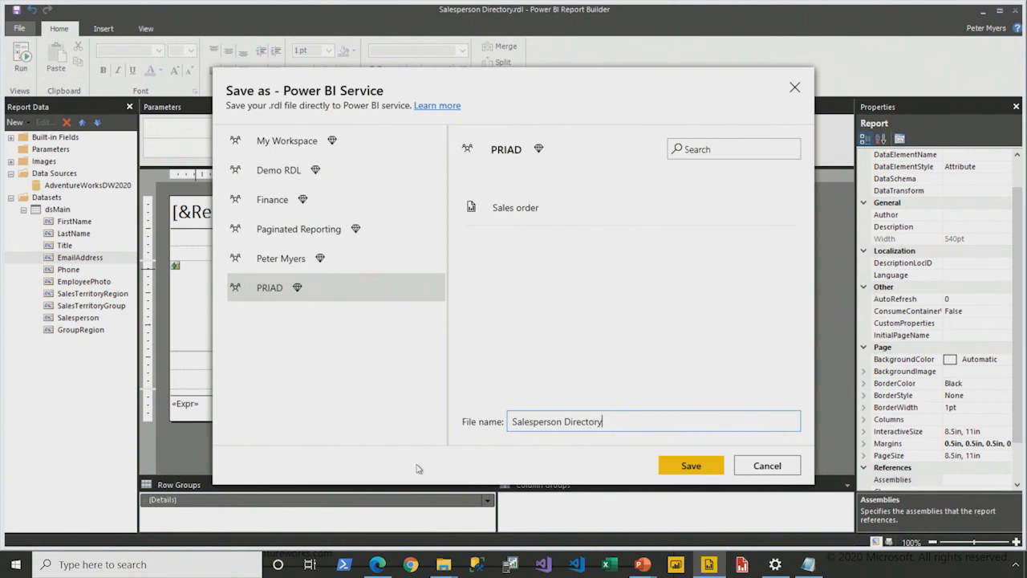
# - Switch to the Power BI service in the browser to view the PRIAD workspace's reports, and return to Report Builder
pyautogui.click(384, 571)
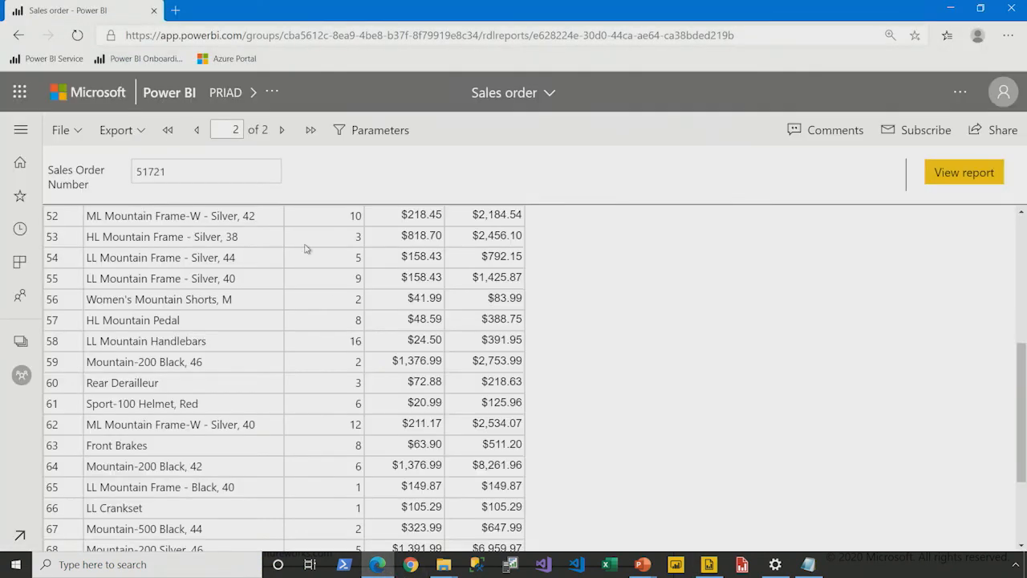
pyautogui.click(237, 95)
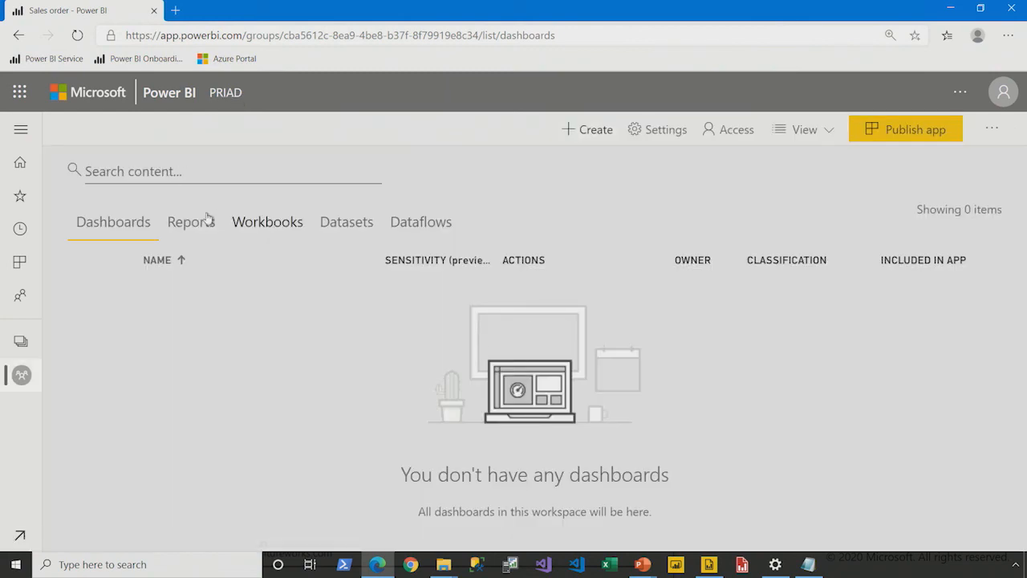
pyautogui.click(207, 220)
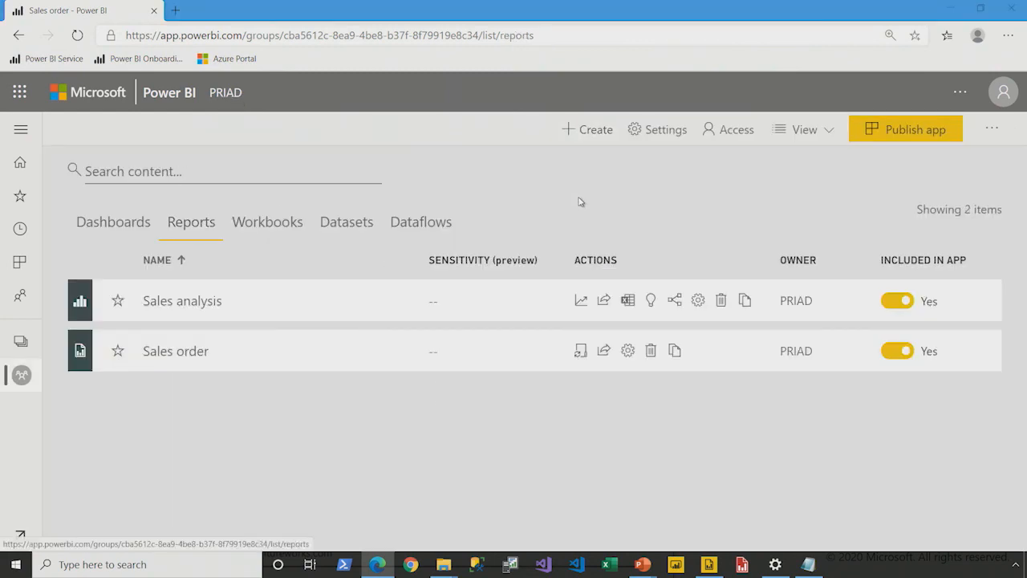
pyautogui.hotkey('alt', 'Tab')
# - Save the report to the workspace, switch to the Power BI service in the browser and open the Salesperson Directory report
pyautogui.click(678, 471)
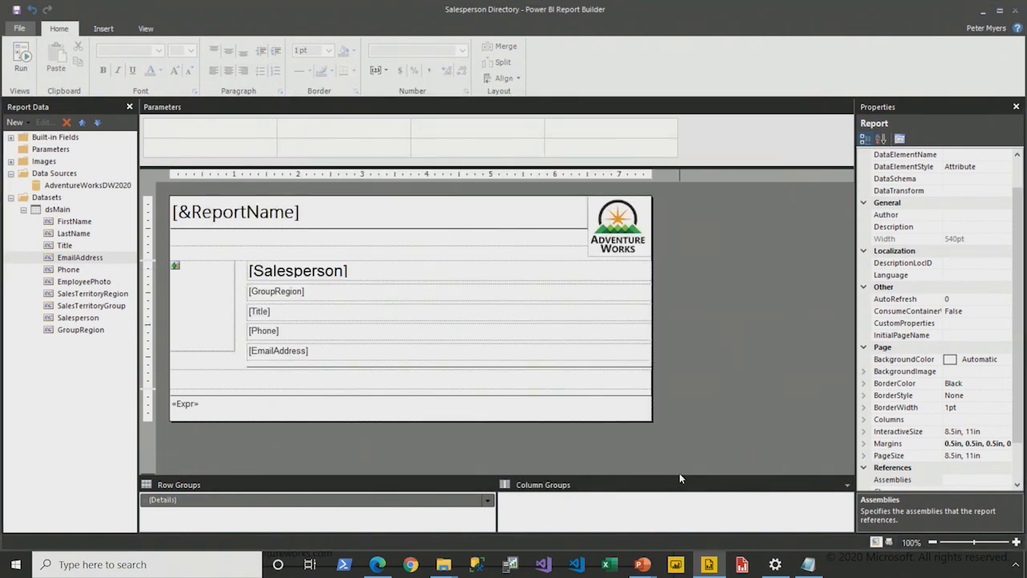
pyautogui.hotkey('alt', 'Tab')
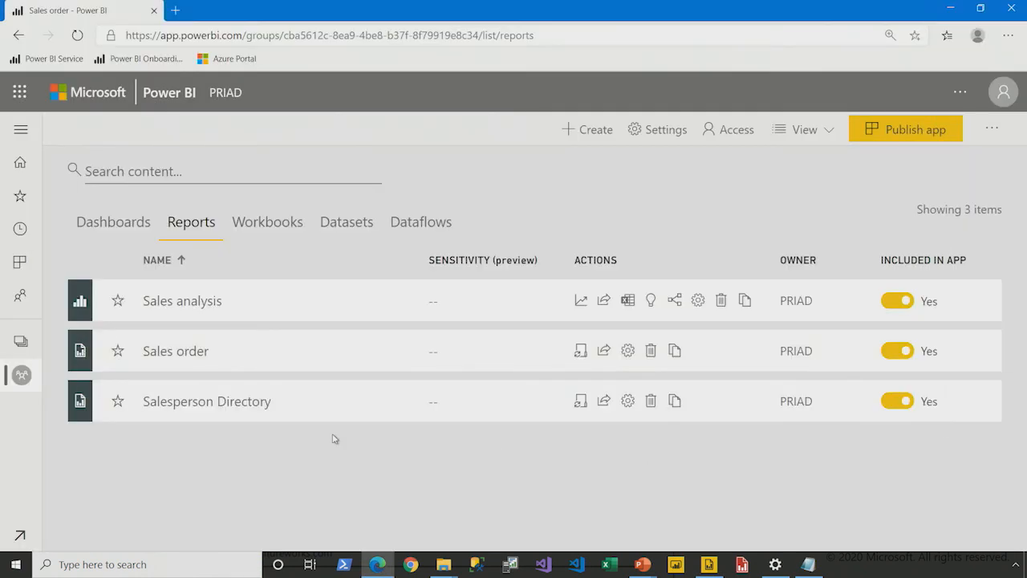
pyautogui.click(226, 409)
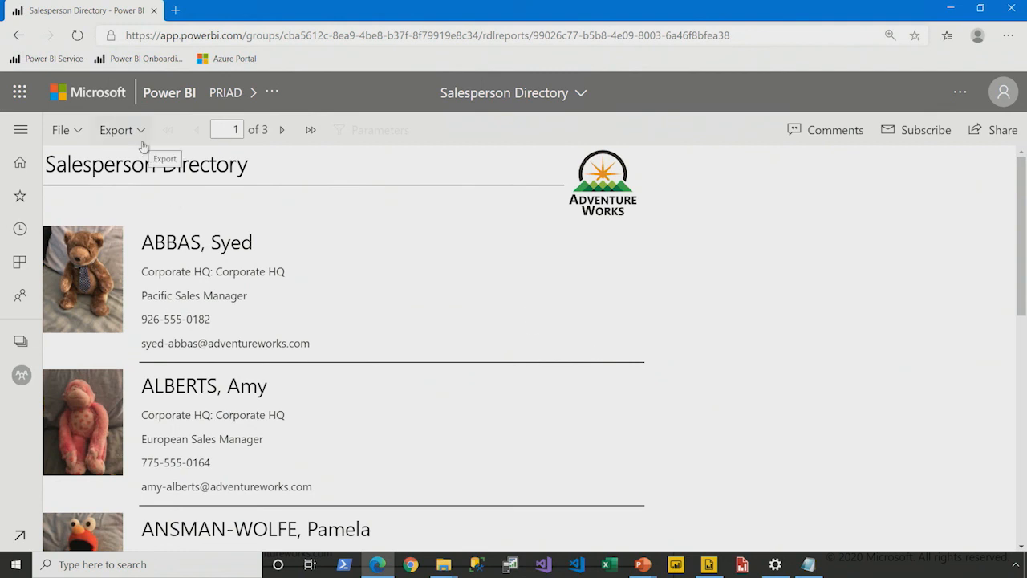
# - Review the file and export options available for the published Salesperson Directory report
pyautogui.click(74, 140)
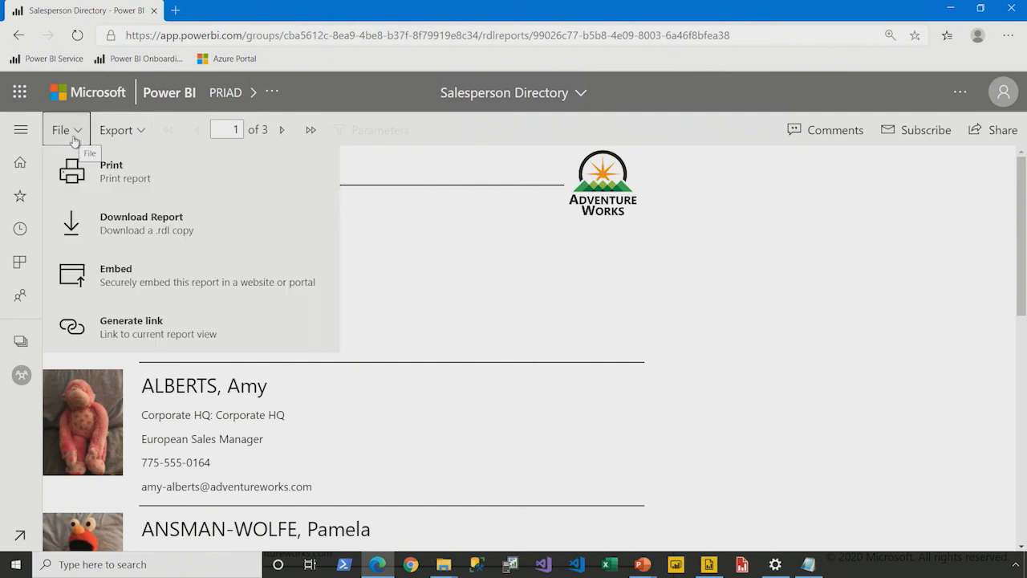
pyautogui.click(133, 132)
pyautogui.click(511, 147)
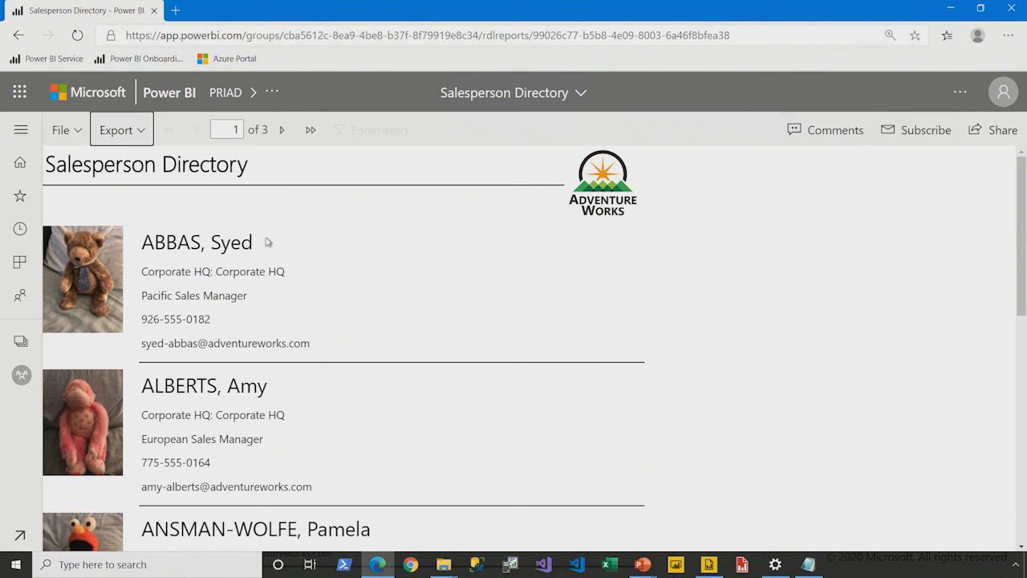
# - Export the published report to PDF and allow the site to download multiple files
pyautogui.click(151, 136)
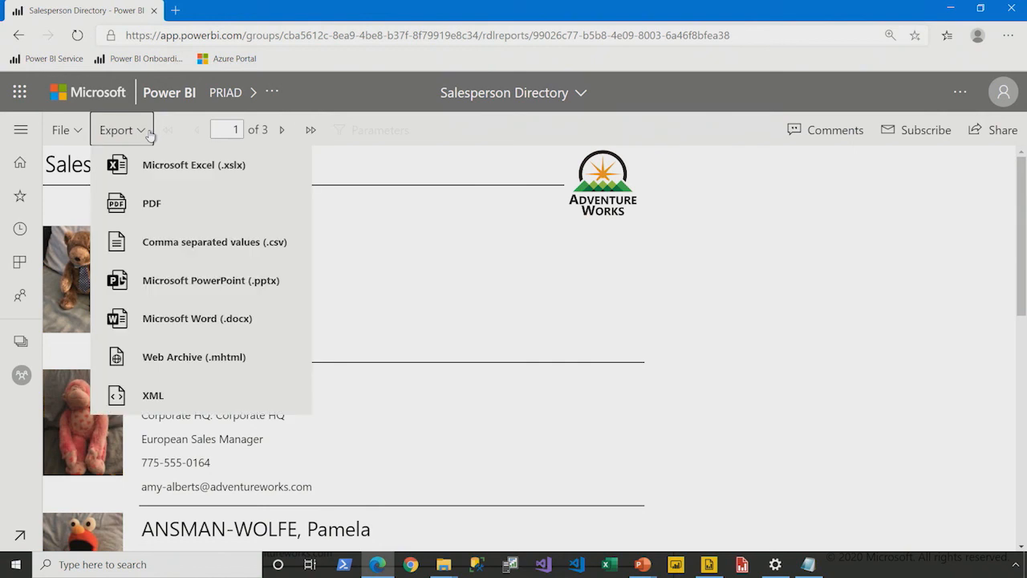
pyautogui.click(164, 205)
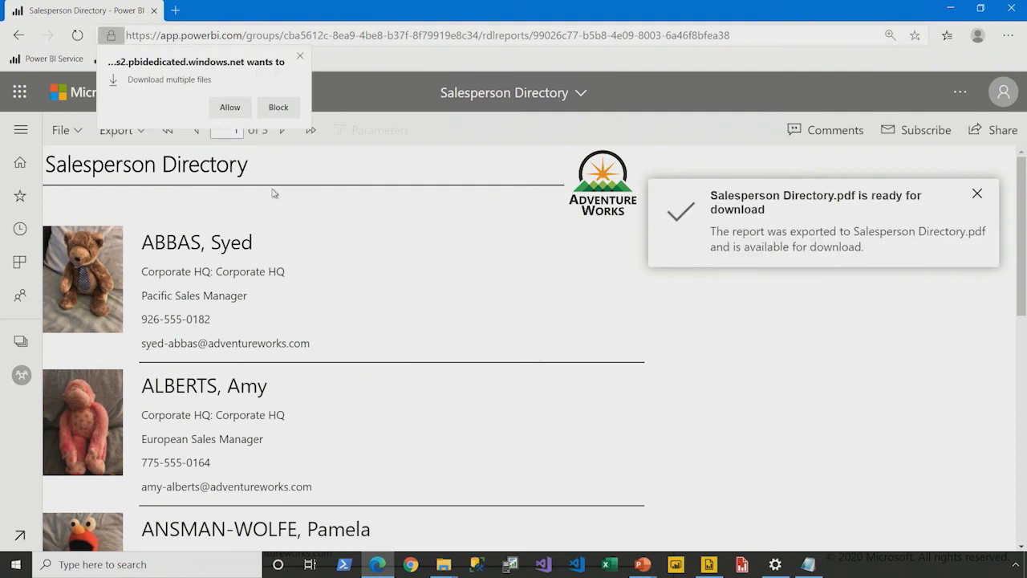
pyautogui.click(977, 194)
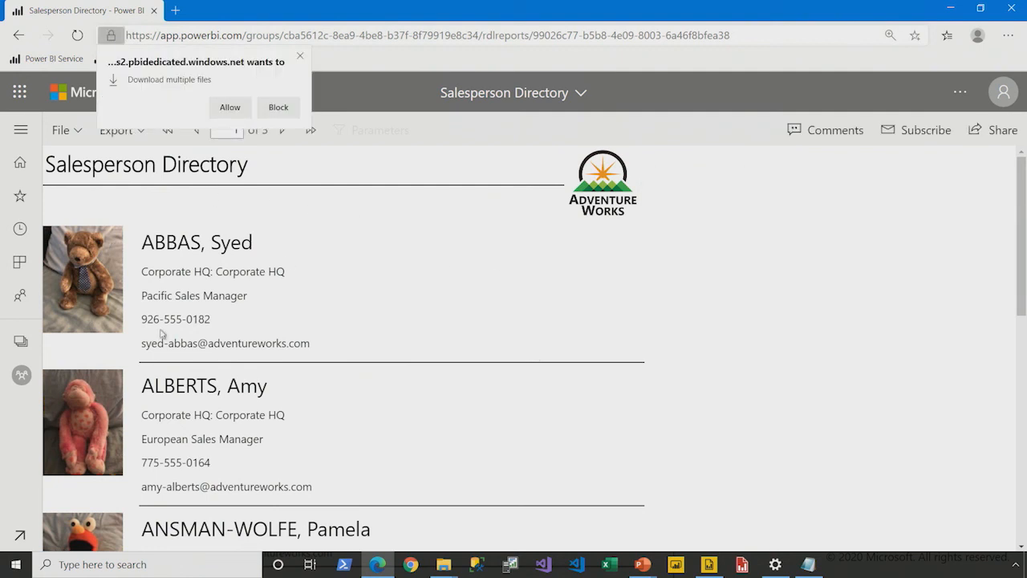
pyautogui.click(241, 108)
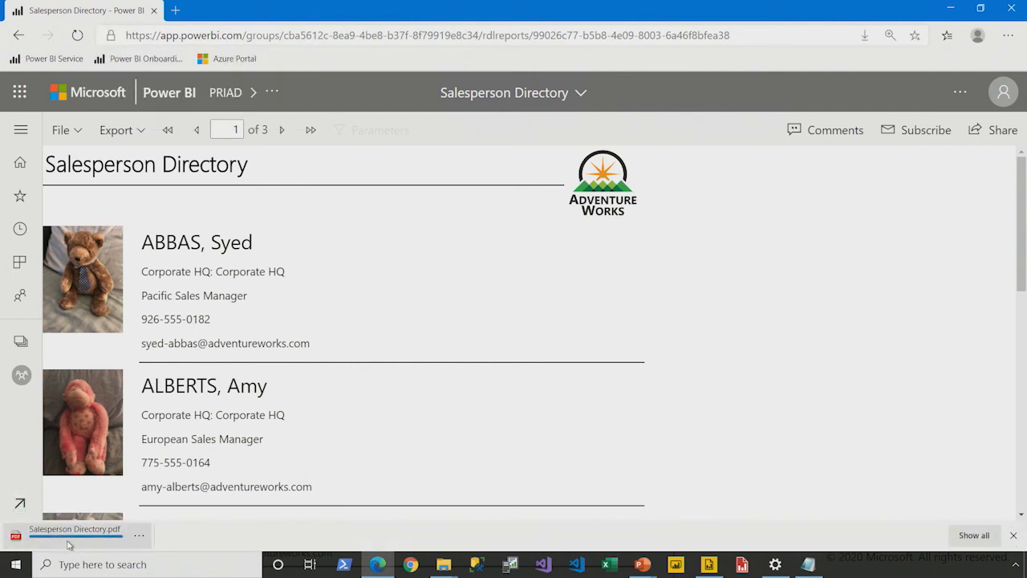
# - Open the downloaded Salesperson Directory.pdf and examine the layout of its first two pages
pyautogui.click(50, 540)
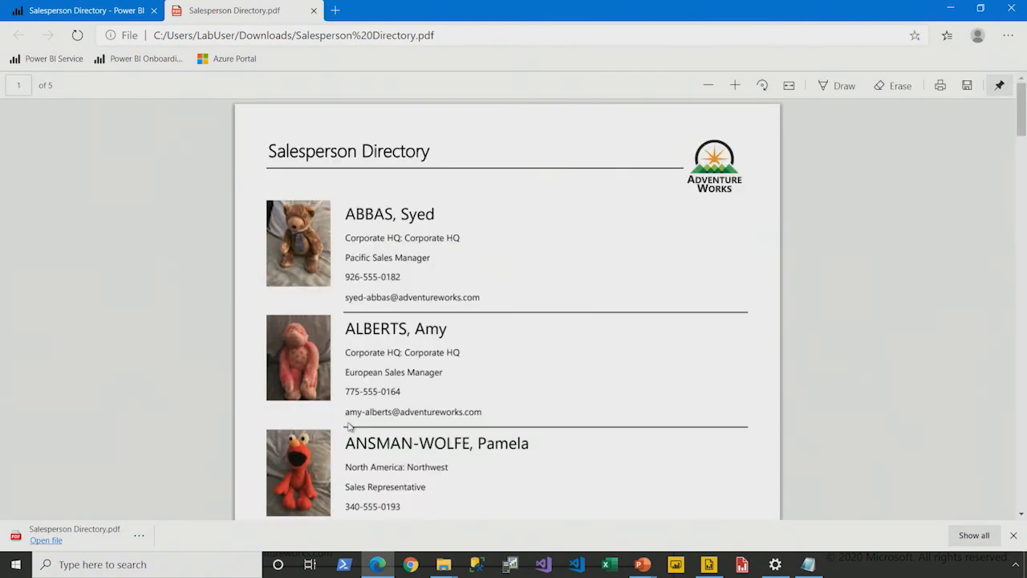
pyautogui.scroll(-3, 458, 322)
pyautogui.scroll(-4, 457, 330)
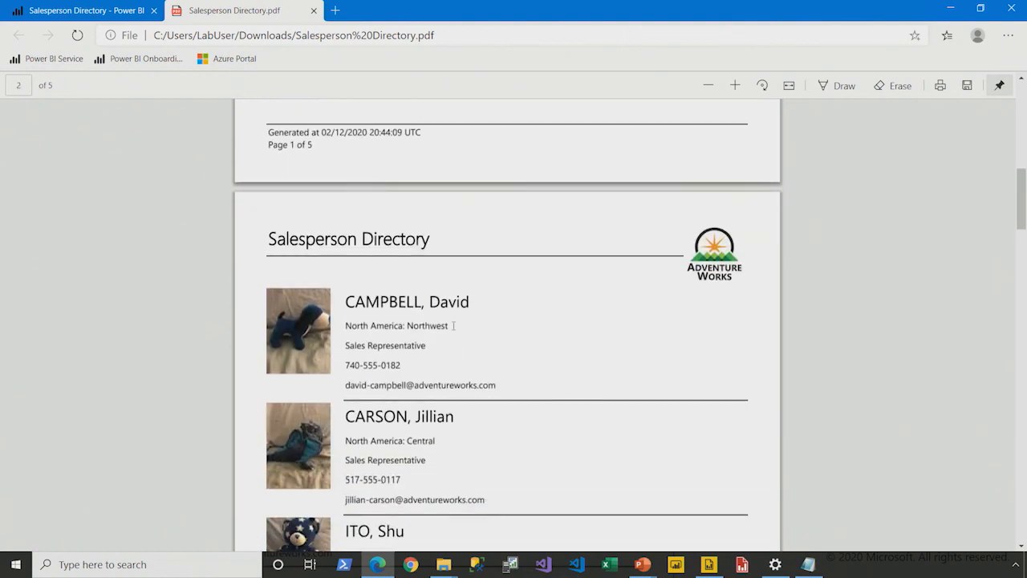
pyautogui.scroll(-1, 453, 325)
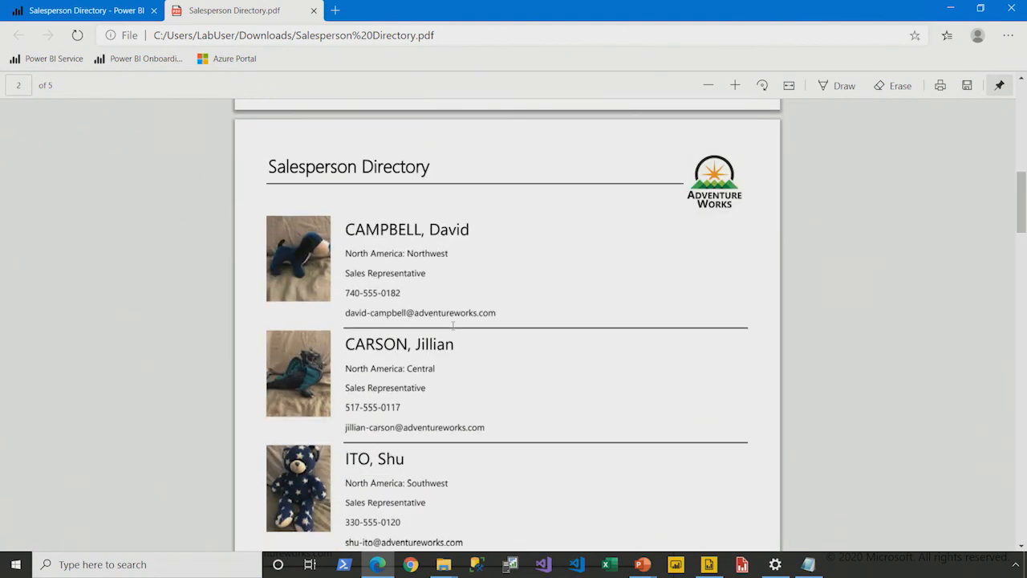